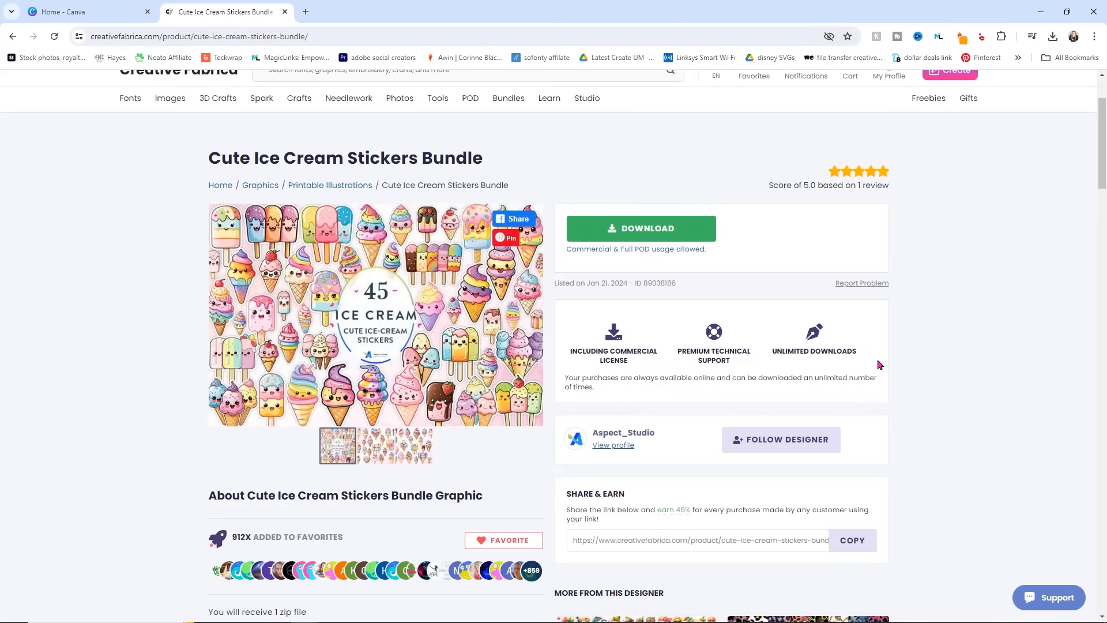
Step: Download the Cute Ice Cream Stickers Bundle zip into a new folder named "sticker sheet canva" inside the Desktop's youtube folder
{"action": "left_click", "coordinate": [643, 228]}
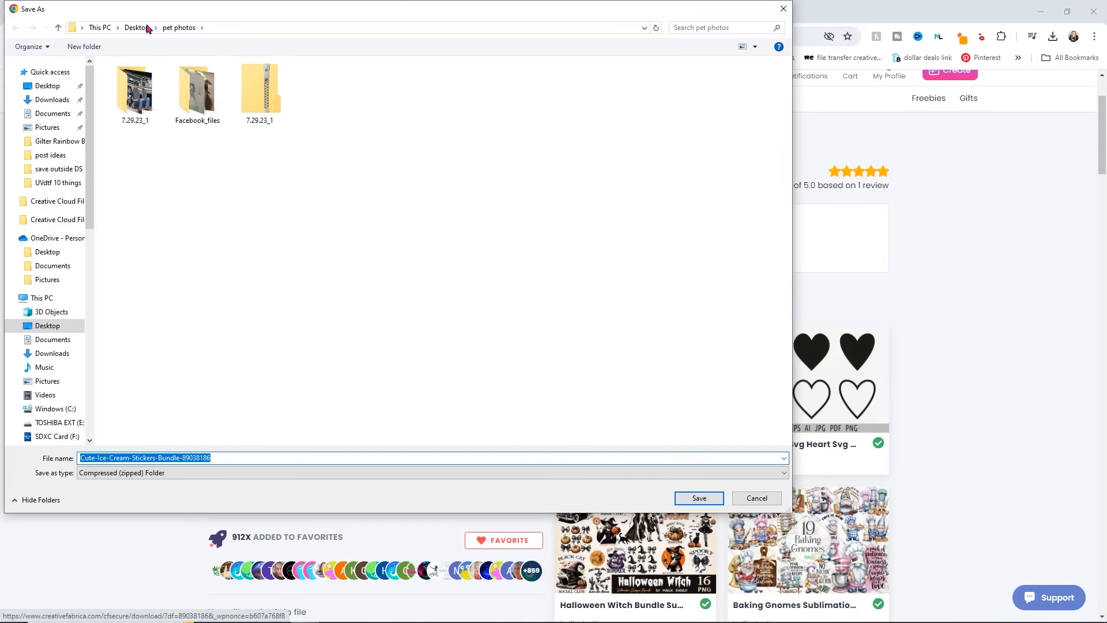
{"action": "left_click", "coordinate": [138, 28]}
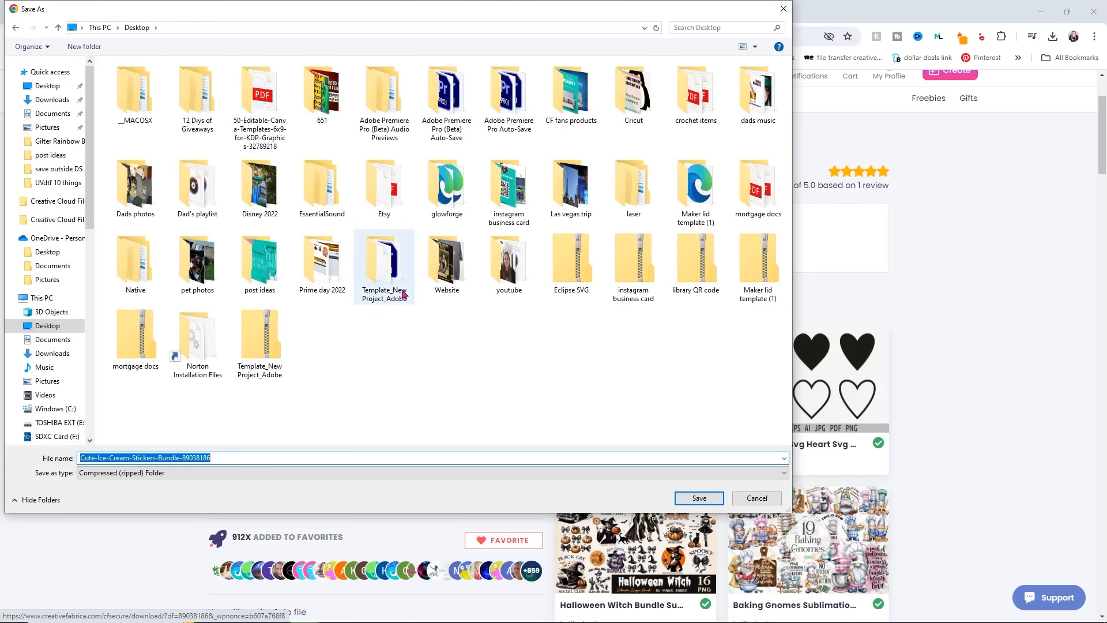
{"action": "double_click", "coordinate": [508, 255]}
{"action": "right_click", "coordinate": [401, 344]}
{"action": "mouse_move", "coordinate": [378, 466]}
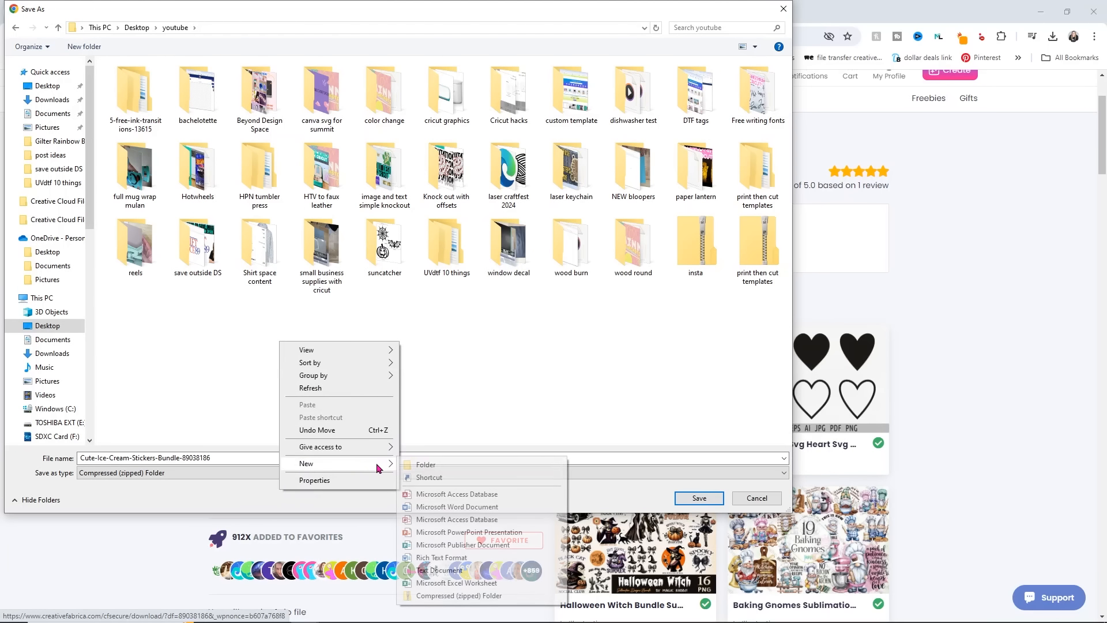
{"action": "left_click", "coordinate": [426, 464]}
{"action": "type", "text": "sticker sheet canva"}
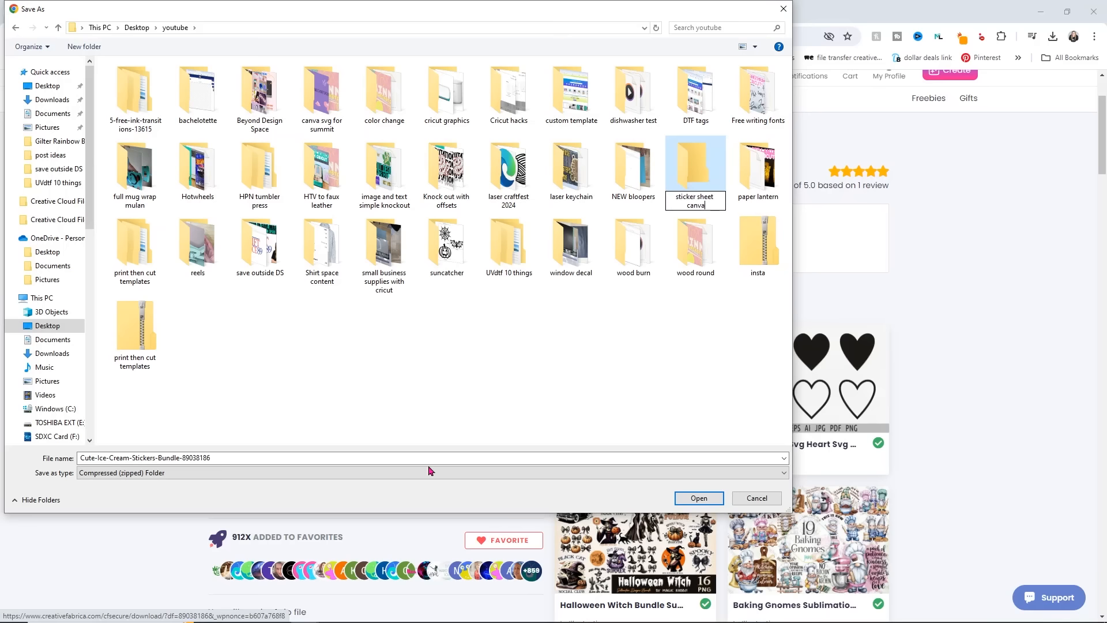
{"action": "double_click", "coordinate": [697, 160]}
{"action": "left_click", "coordinate": [700, 497]}
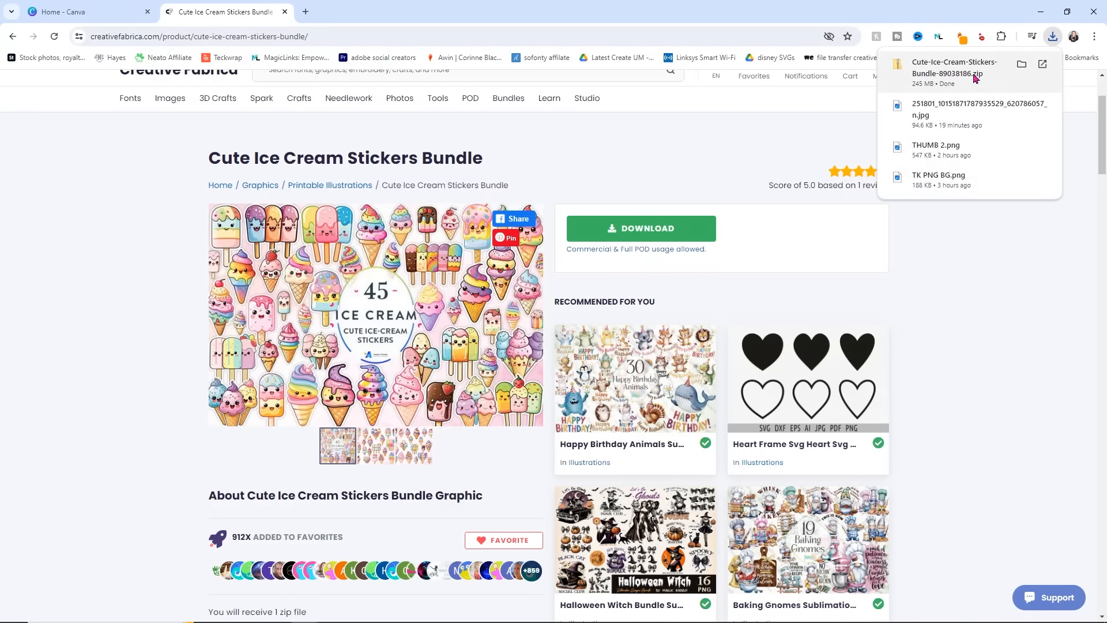
Step: Extract all files from the downloaded sticker bundle zip into the sticker sheet canva folder and close the zip window
{"action": "left_click", "coordinate": [974, 77]}
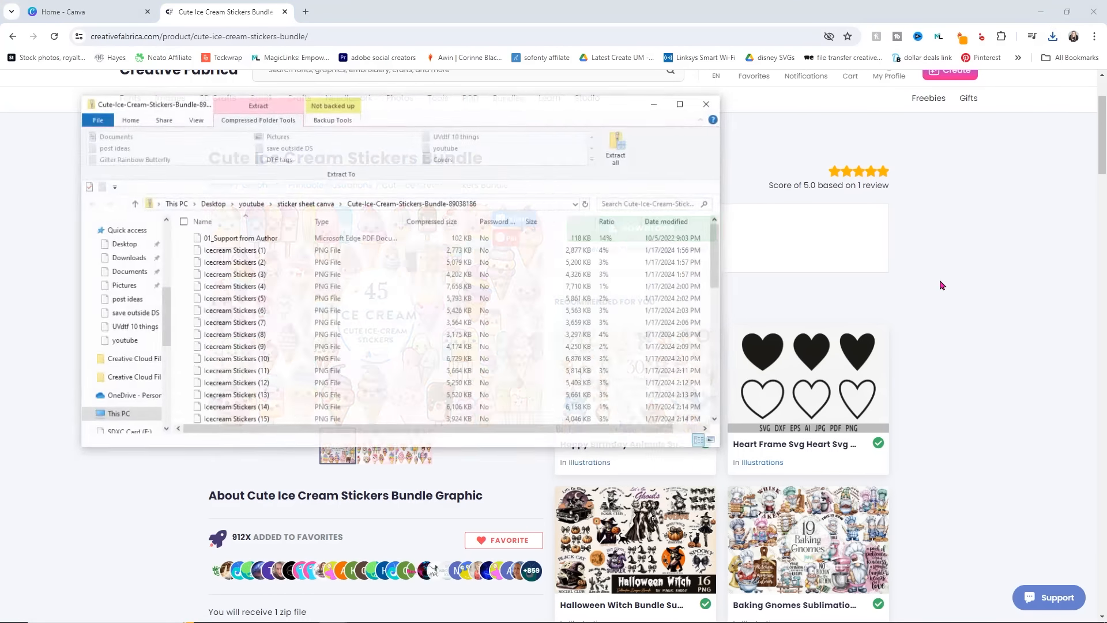
{"action": "left_click", "coordinate": [616, 146]}
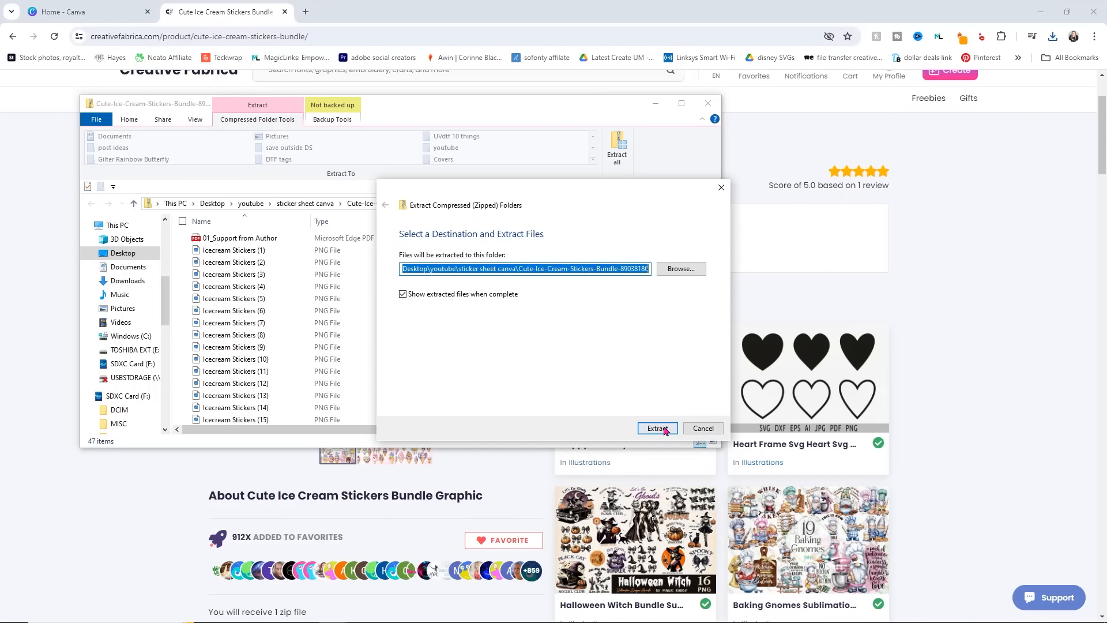
{"action": "left_click", "coordinate": [657, 429]}
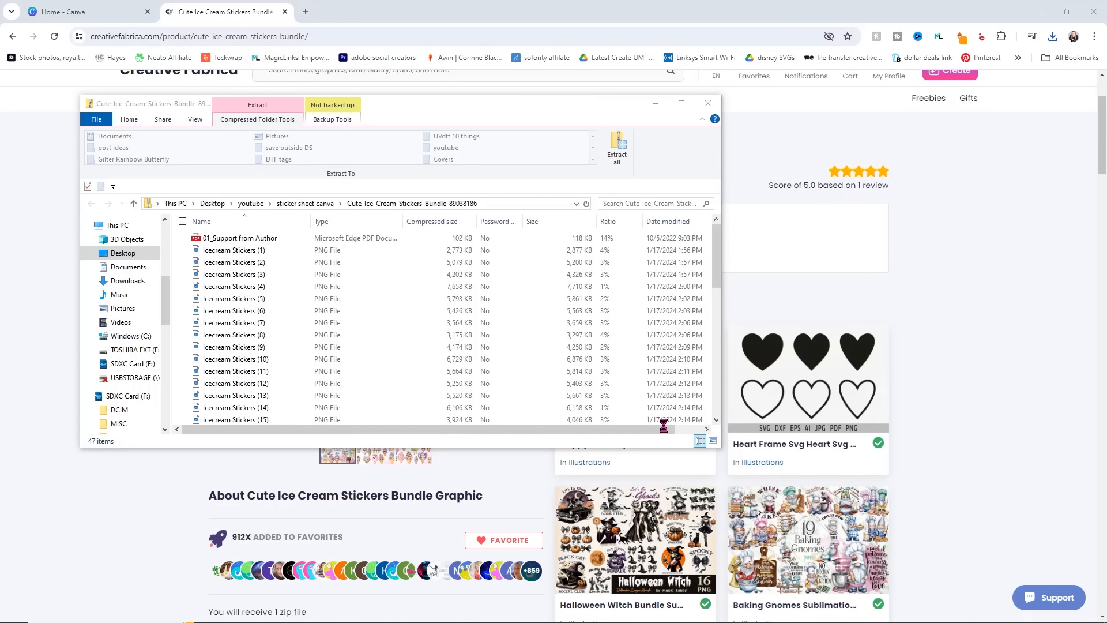
{"action": "left_click", "coordinate": [707, 105]}
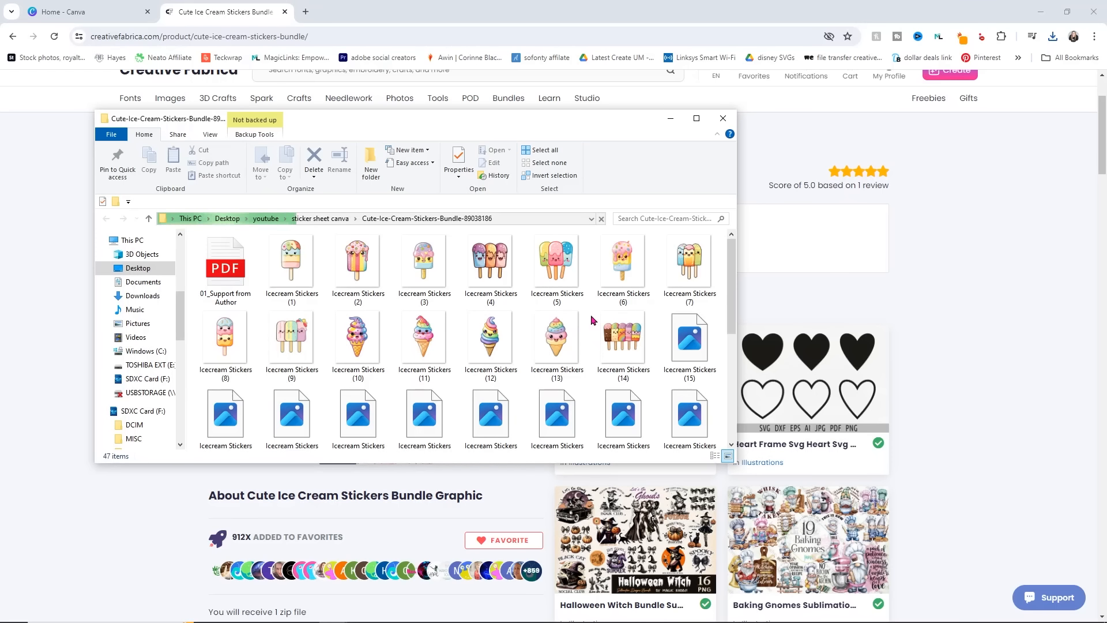
Step: Show the extracted sticker files as extra large icons and look through the ice cream designs
{"action": "right_click", "coordinate": [592, 308]}
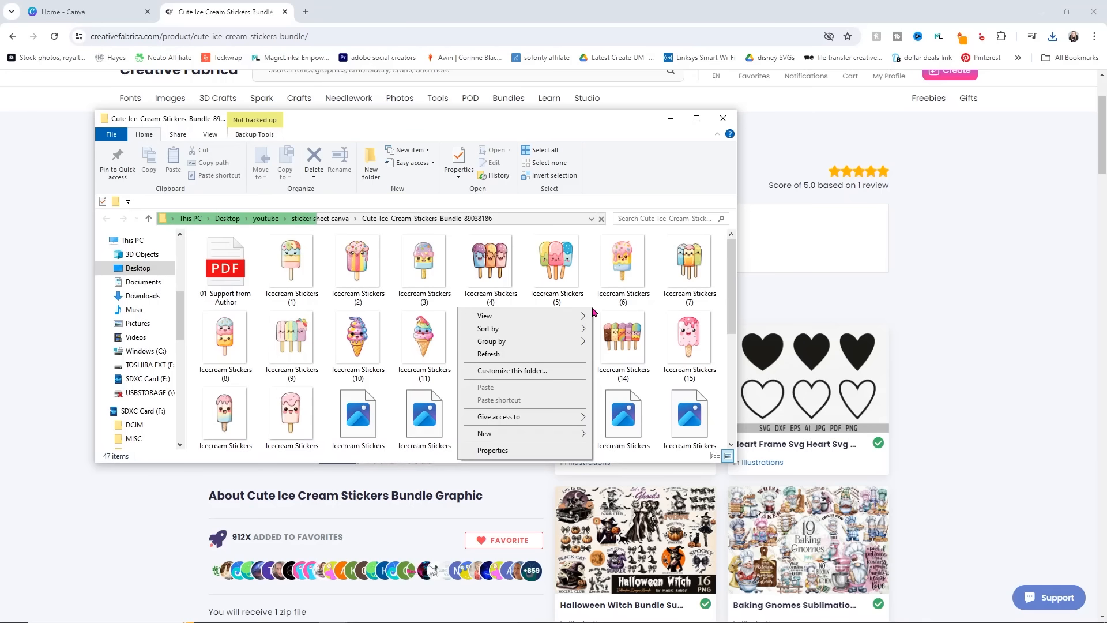
{"action": "mouse_move", "coordinate": [574, 317]}
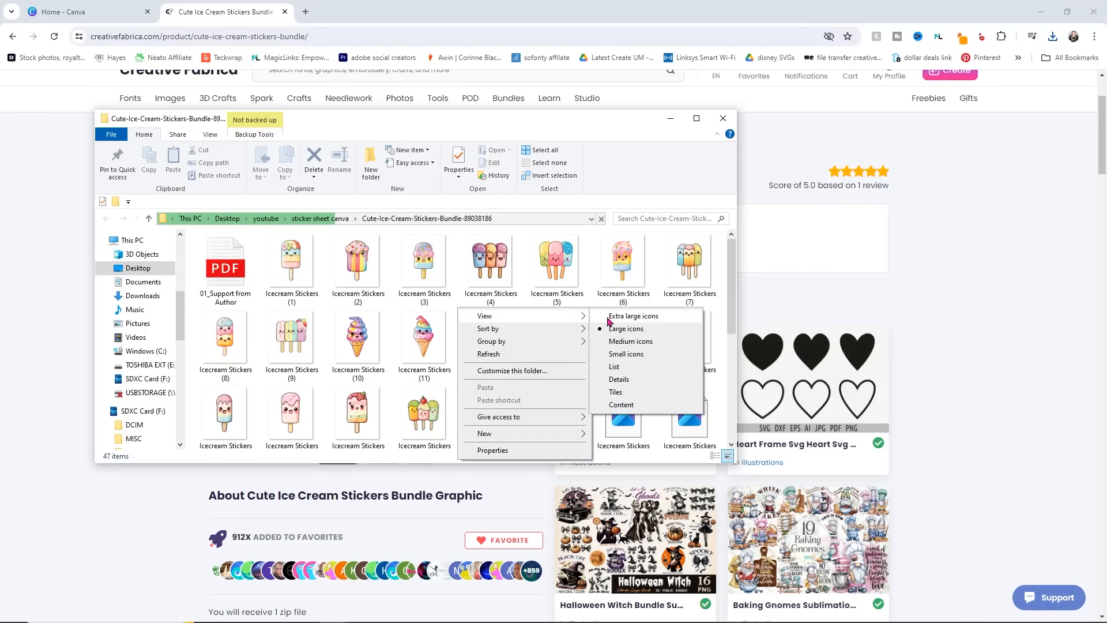
{"action": "left_click", "coordinate": [634, 316]}
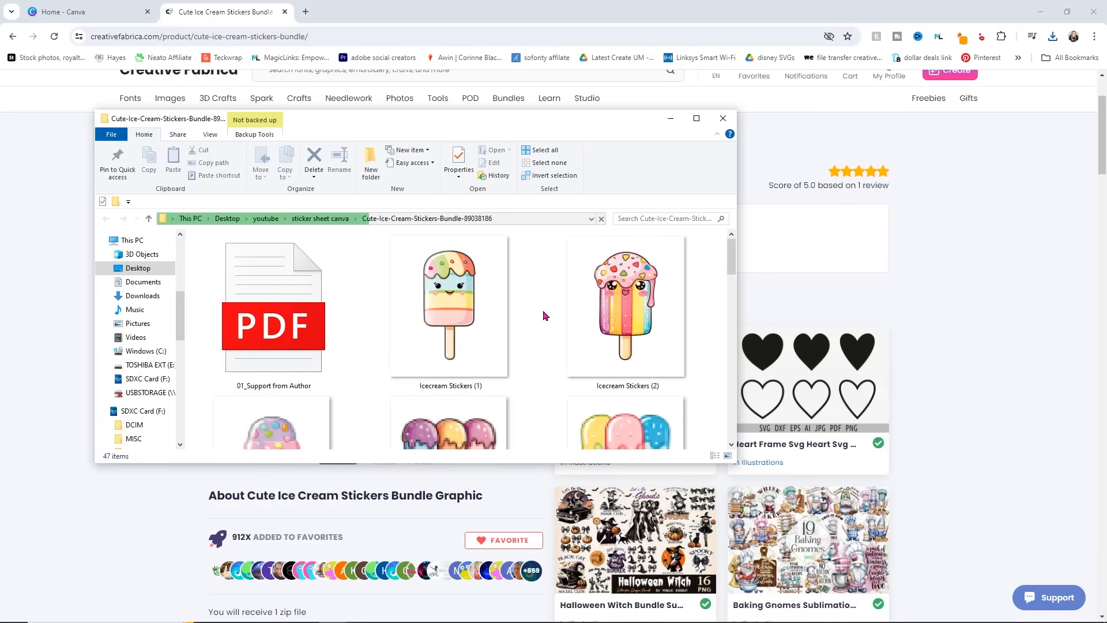
{"action": "scroll", "coordinate": [544, 313], "scroll_direction": "down", "scroll_amount": 3}
{"action": "scroll", "coordinate": [544, 315], "scroll_direction": "down", "scroll_amount": 10}
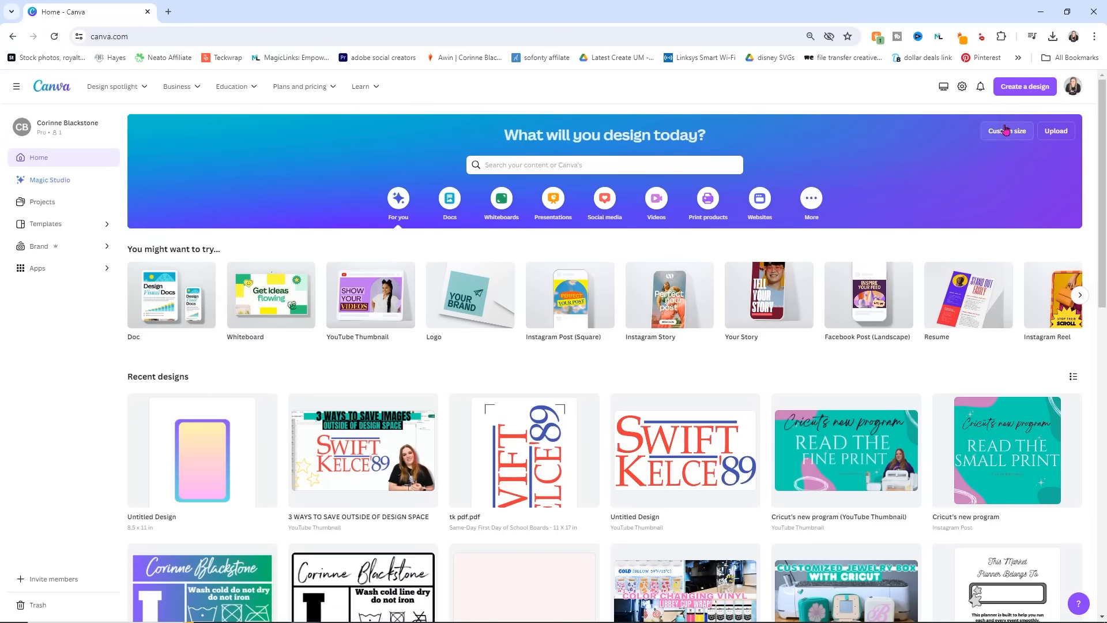
Step: Switch to Canva and create a new custom-size design 8.5 in wide and 11 in high
{"action": "left_click", "coordinate": [1006, 129]}
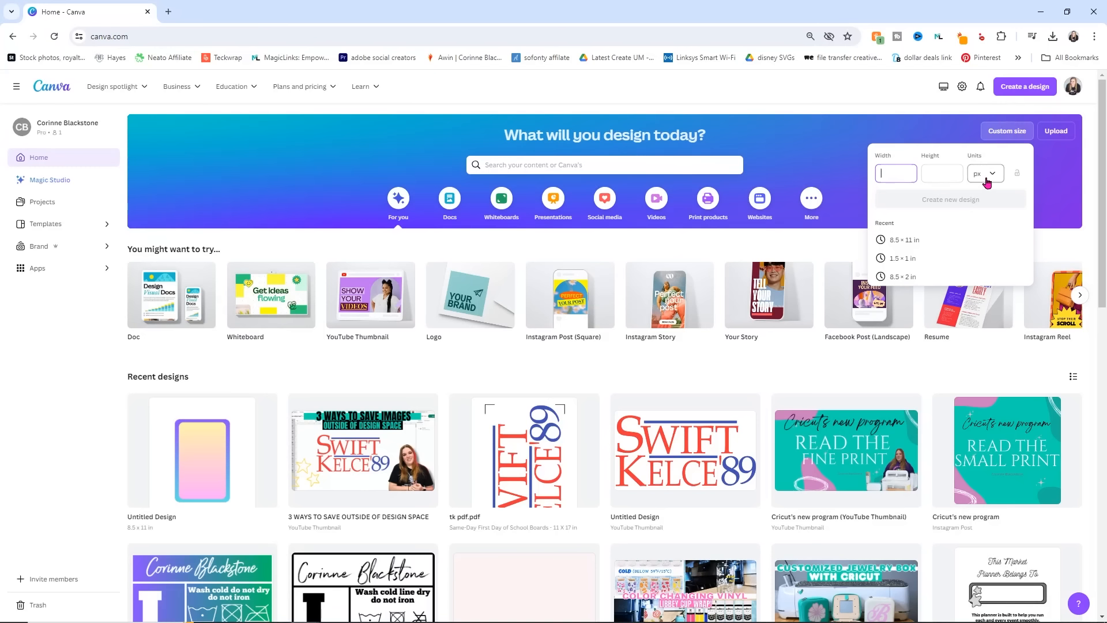
{"action": "left_click", "coordinate": [987, 174]}
{"action": "left_click", "coordinate": [967, 218]}
{"action": "left_click", "coordinate": [907, 173]}
{"action": "type", "text": "8.5"}
{"action": "left_click", "coordinate": [940, 173]}
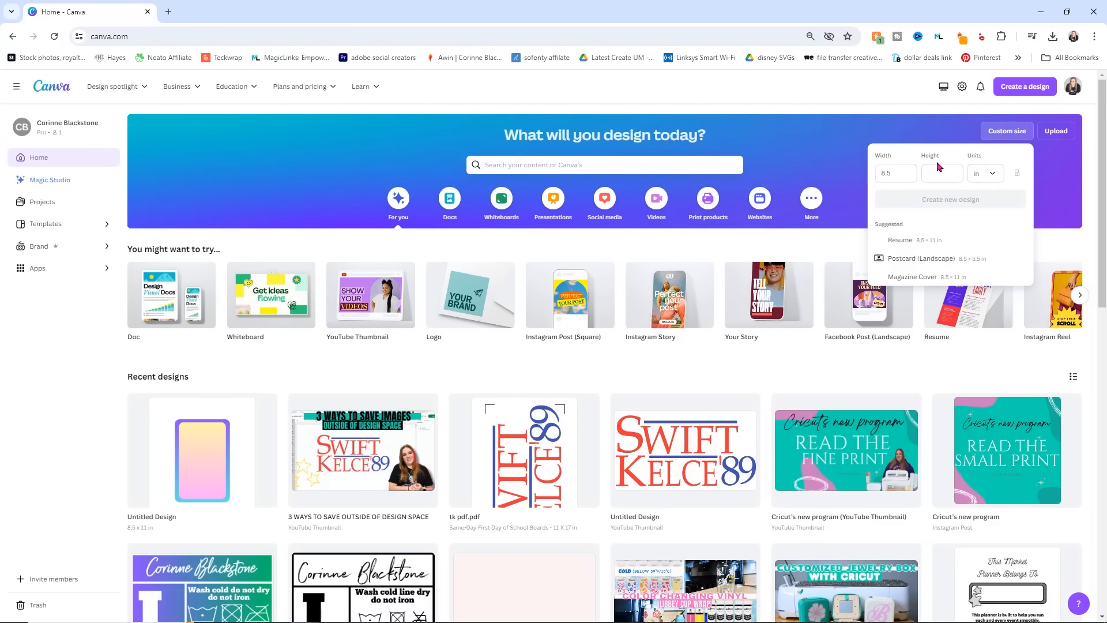
{"action": "type", "text": "11"}
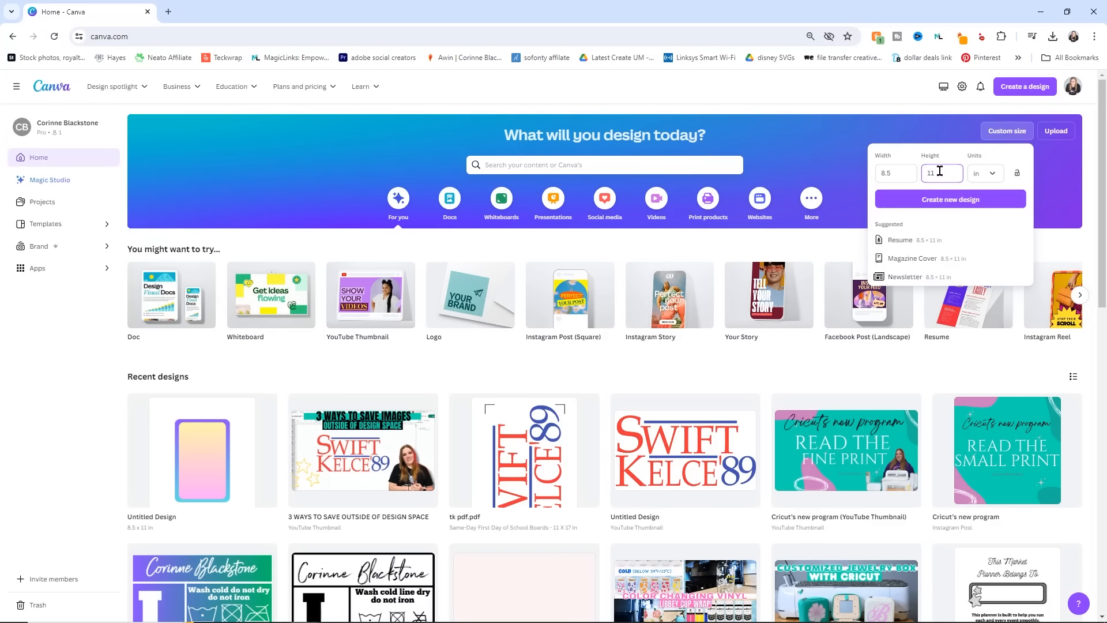
{"action": "left_click", "coordinate": [974, 211]}
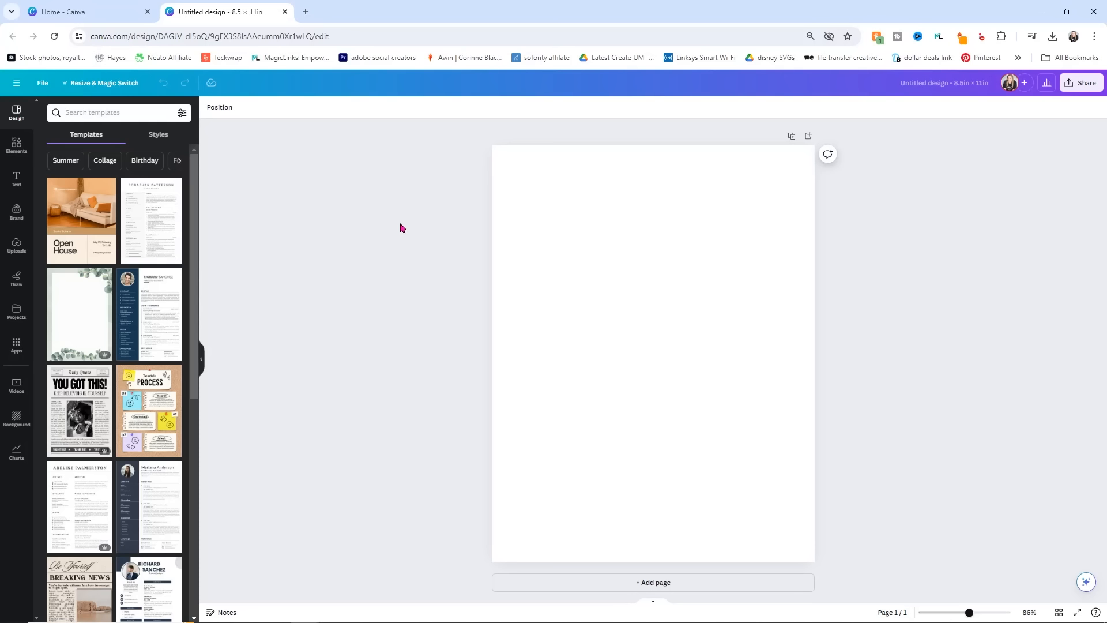
Step: Search the elements for "square" and add the rounded square shape to the page
{"action": "left_click", "coordinate": [16, 144]}
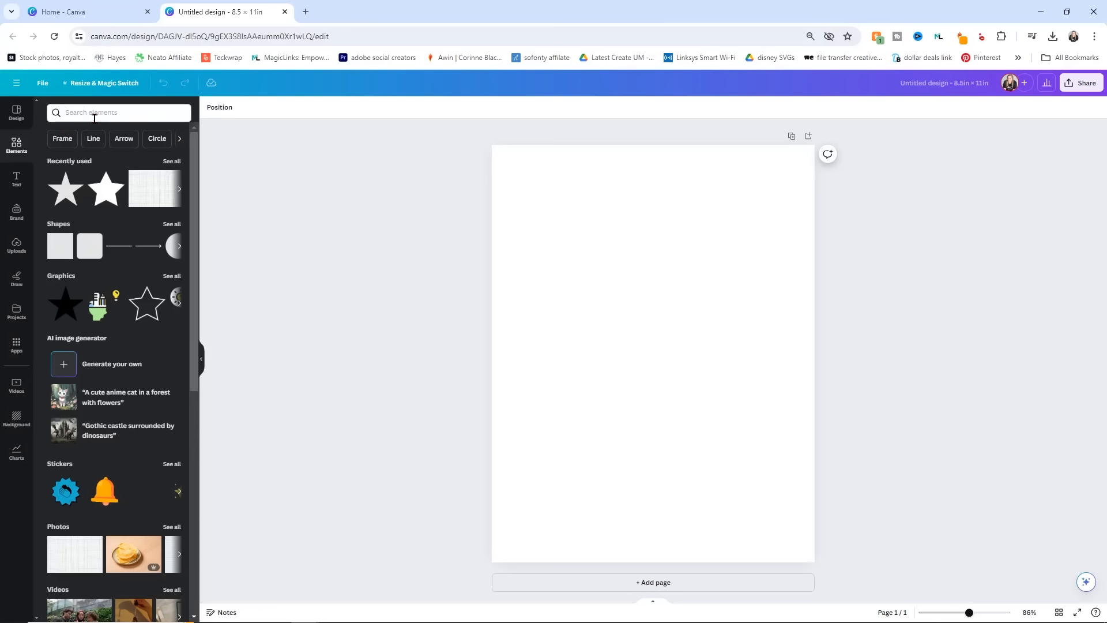
{"action": "left_click", "coordinate": [116, 116]}
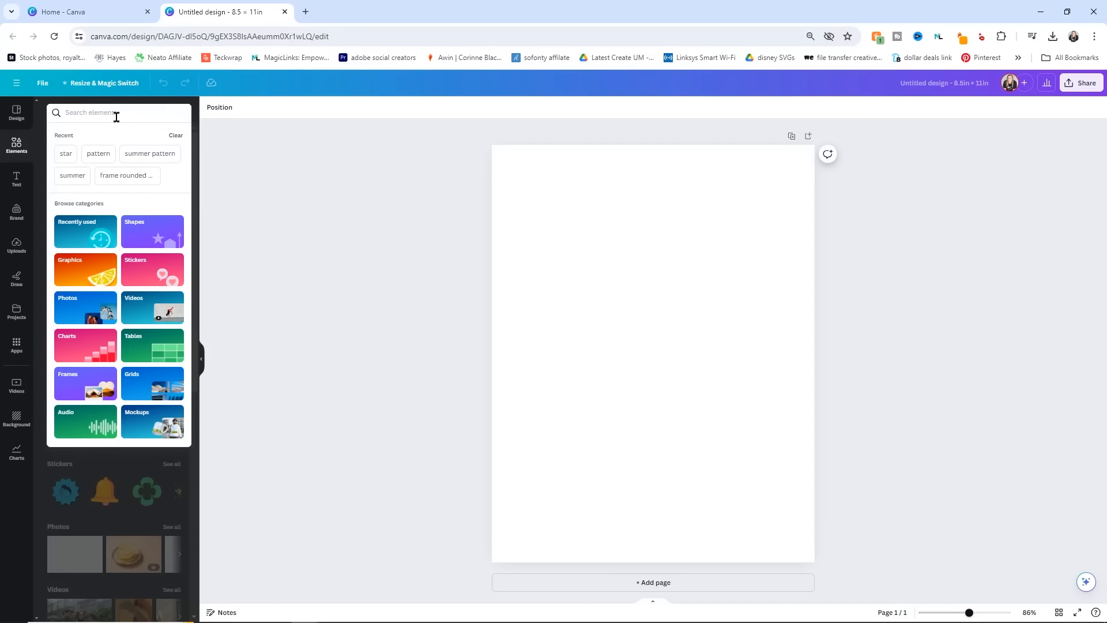
{"action": "type", "text": "square"}
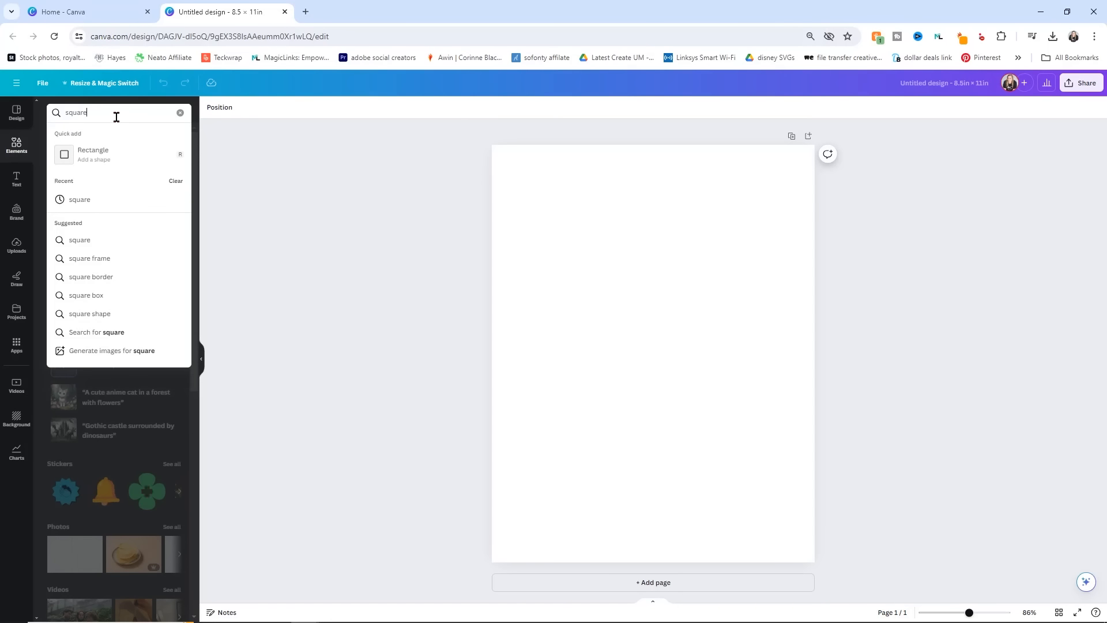
{"action": "key", "text": "Return"}
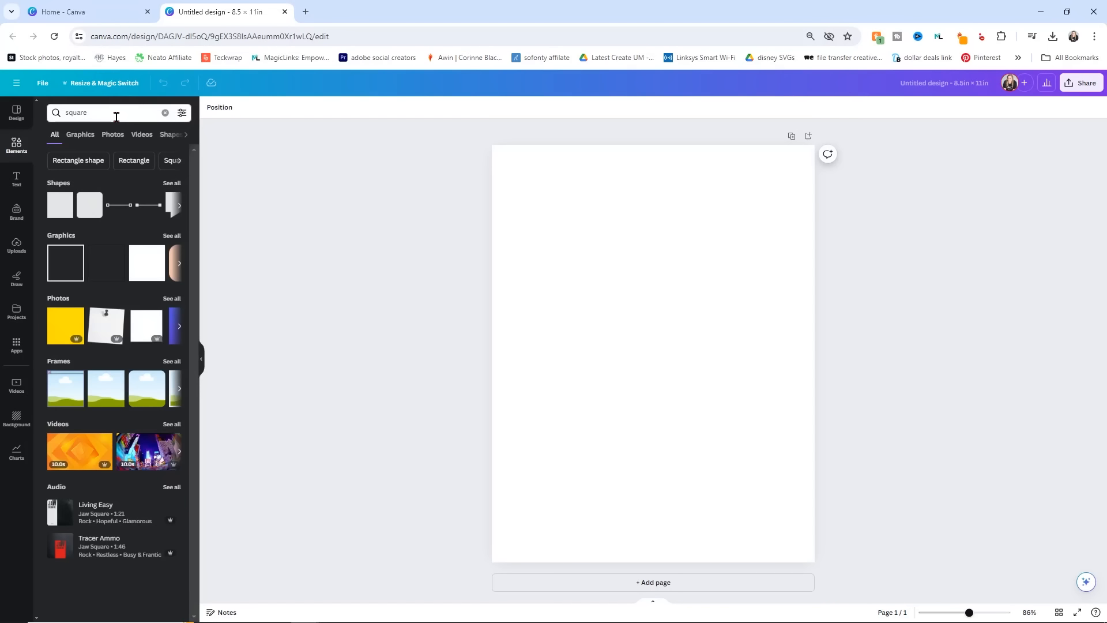
{"action": "left_click", "coordinate": [85, 214]}
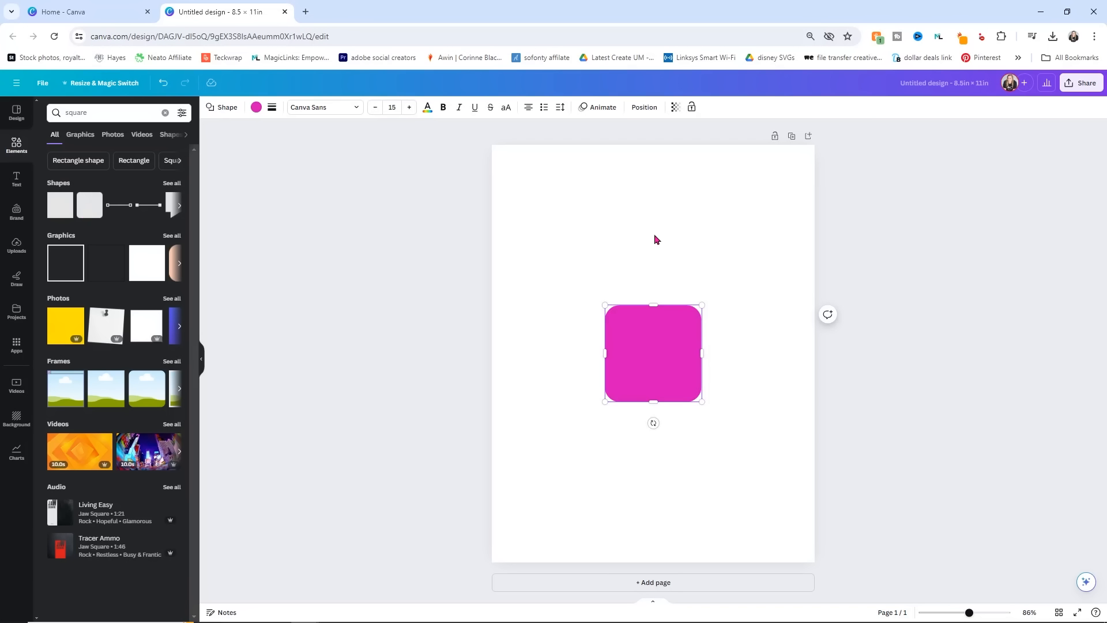
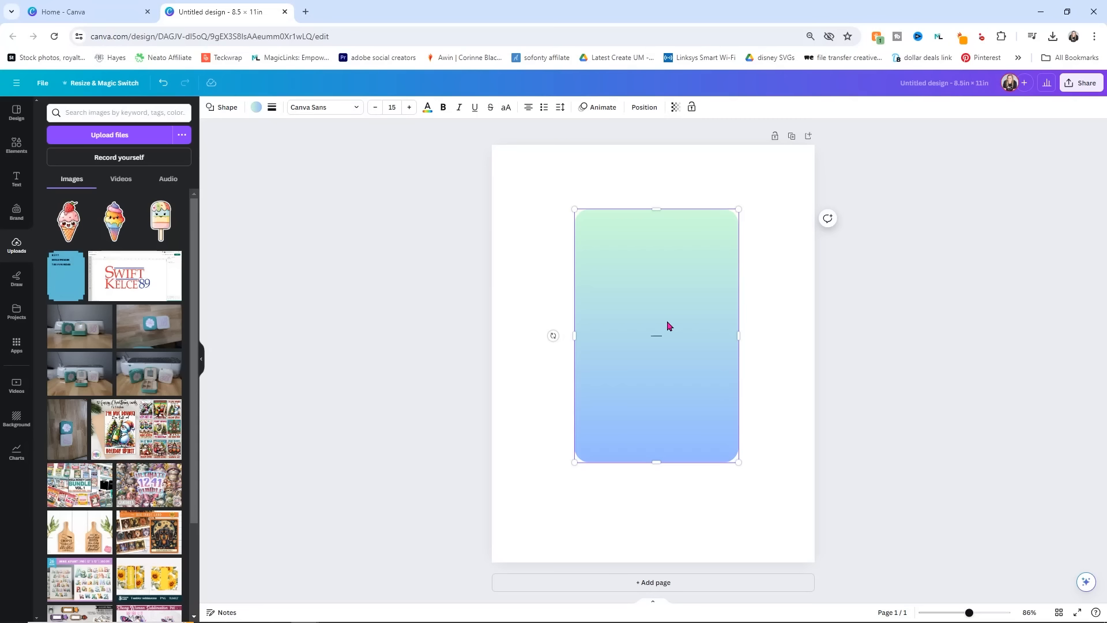
Step: Duplicate the green-to-blue rounded rectangle and fill the copy with the yellow-to-pink default gradient
{"action": "left_click", "coordinate": [770, 317]}
{"action": "left_click", "coordinate": [699, 318]}
{"action": "key", "text": "ctrl+d"}
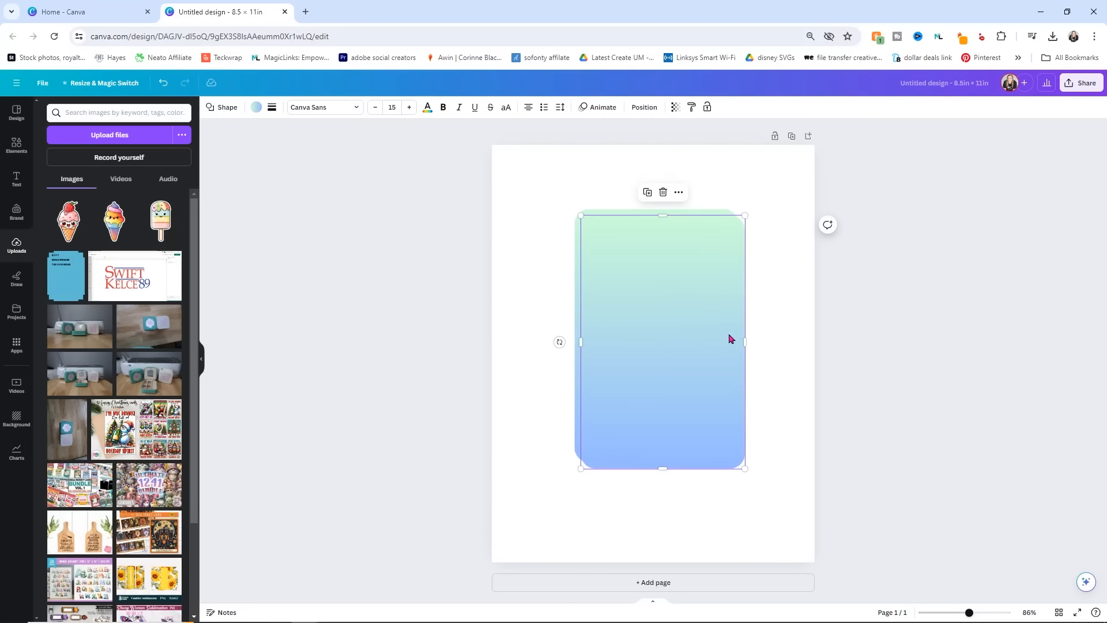
{"action": "left_click", "coordinate": [256, 108]}
{"action": "left_click", "coordinate": [150, 416]}
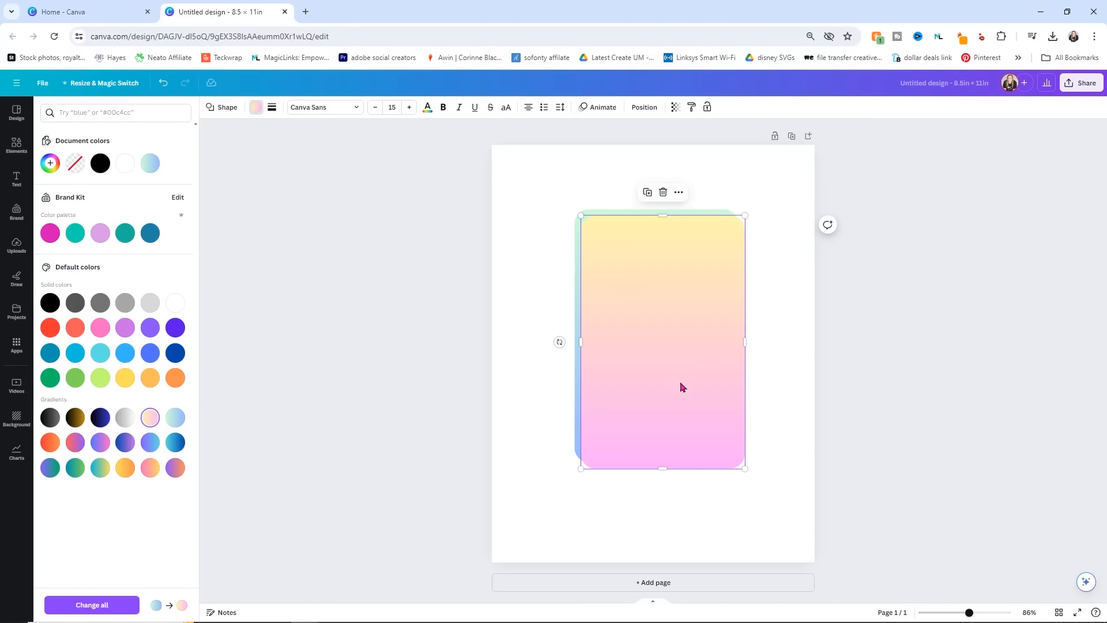
Step: Shrink the yellow-to-pink rectangle on all sides so it sits inside the green-to-blue one with an even border
{"action": "left_click_drag", "start_coordinate": [745, 469], "coordinate": [729, 453]}
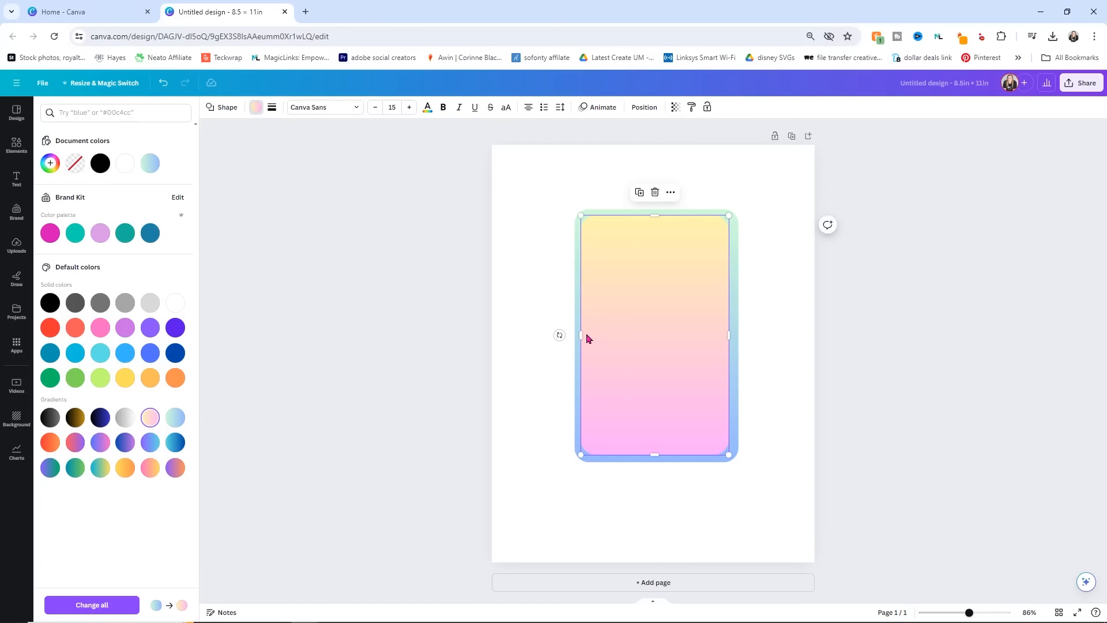
{"action": "left_click_drag", "start_coordinate": [582, 335], "coordinate": [587, 335]}
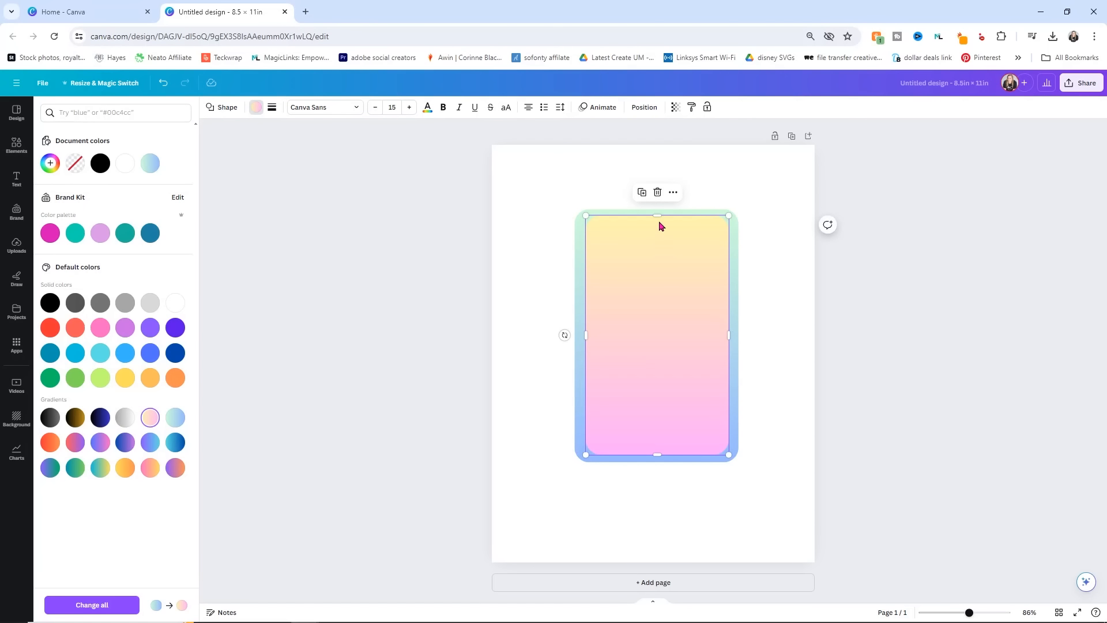
{"action": "left_click_drag", "start_coordinate": [658, 216], "coordinate": [657, 221]}
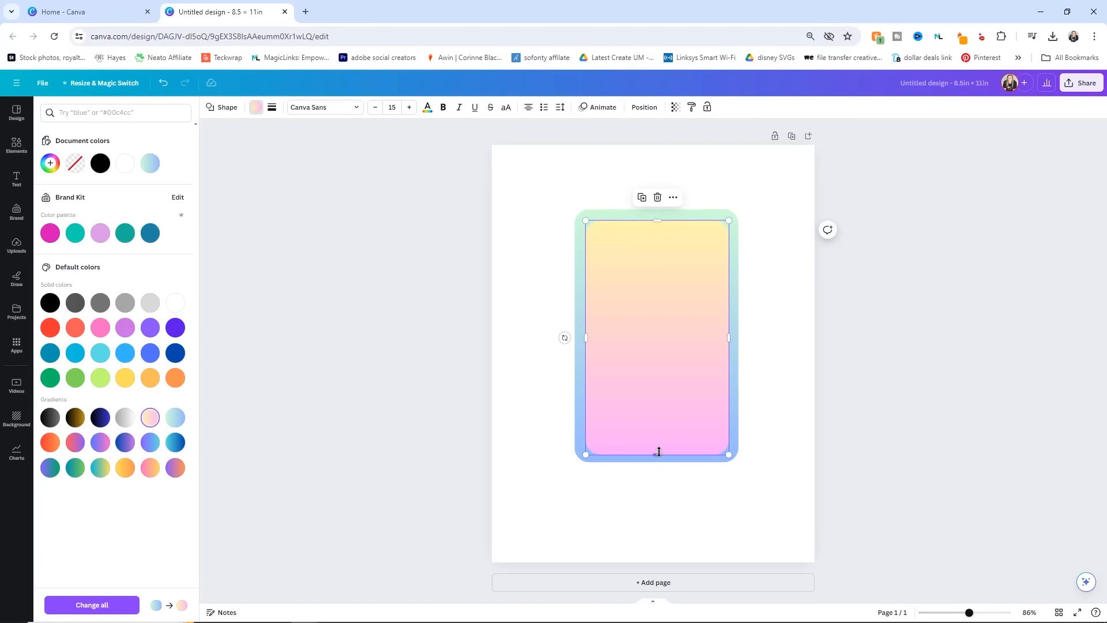
{"action": "left_click_drag", "start_coordinate": [661, 456], "coordinate": [658, 449]}
{"action": "left_click", "coordinate": [802, 415]}
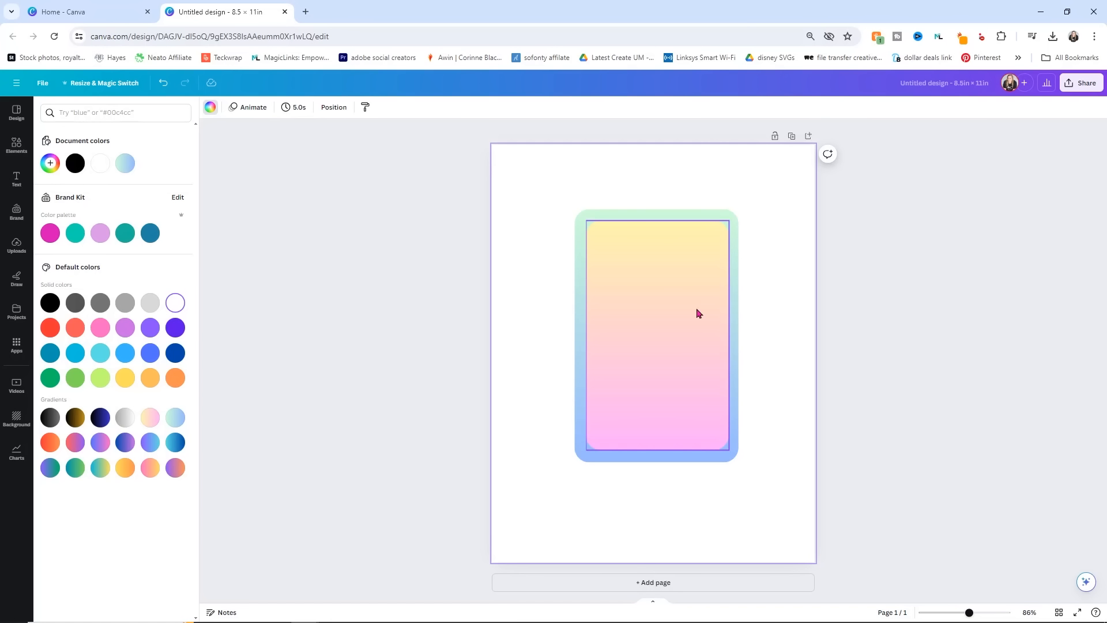
Step: Align the two rounded rectangles to each other's middle and center, and group them
{"action": "left_click_drag", "start_coordinate": [563, 186], "coordinate": [799, 526]}
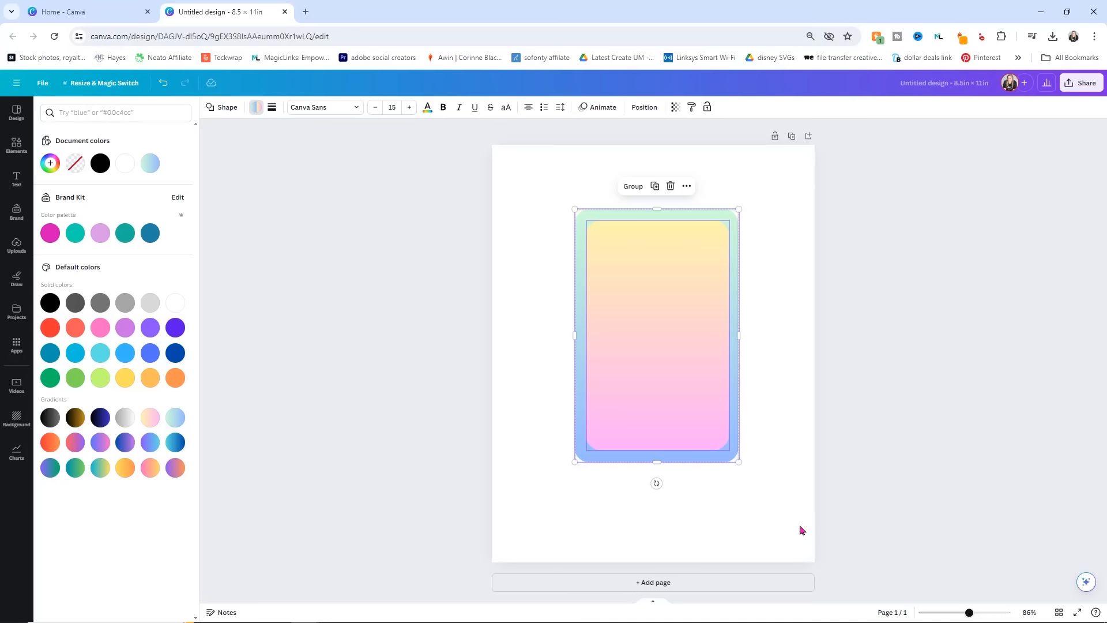
{"action": "left_click", "coordinate": [645, 108]}
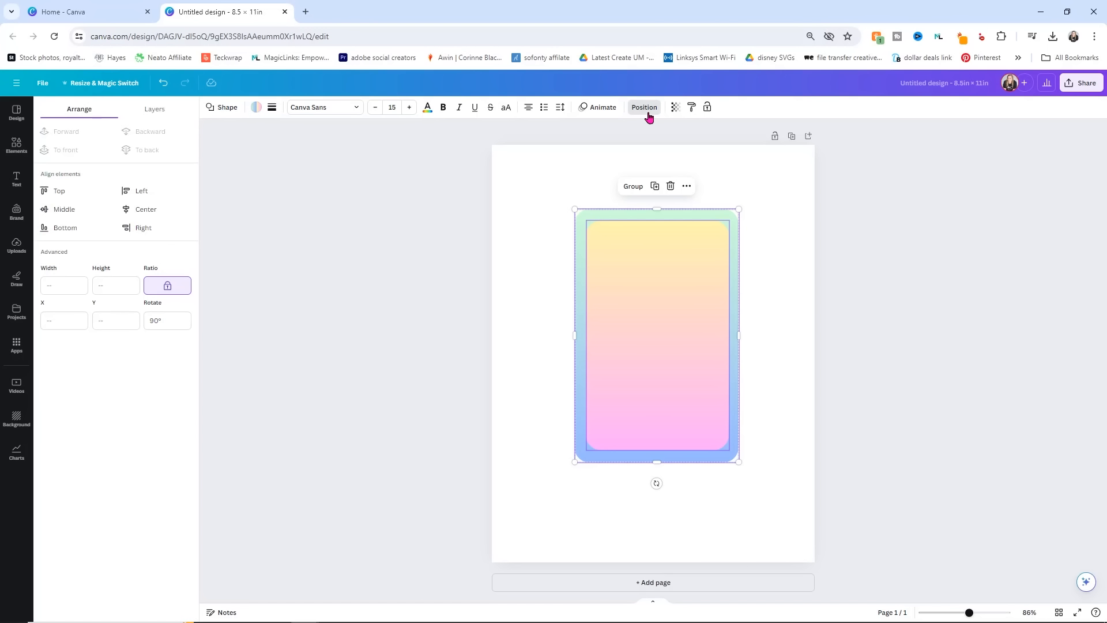
{"action": "left_click", "coordinate": [58, 211]}
{"action": "left_click", "coordinate": [128, 211]}
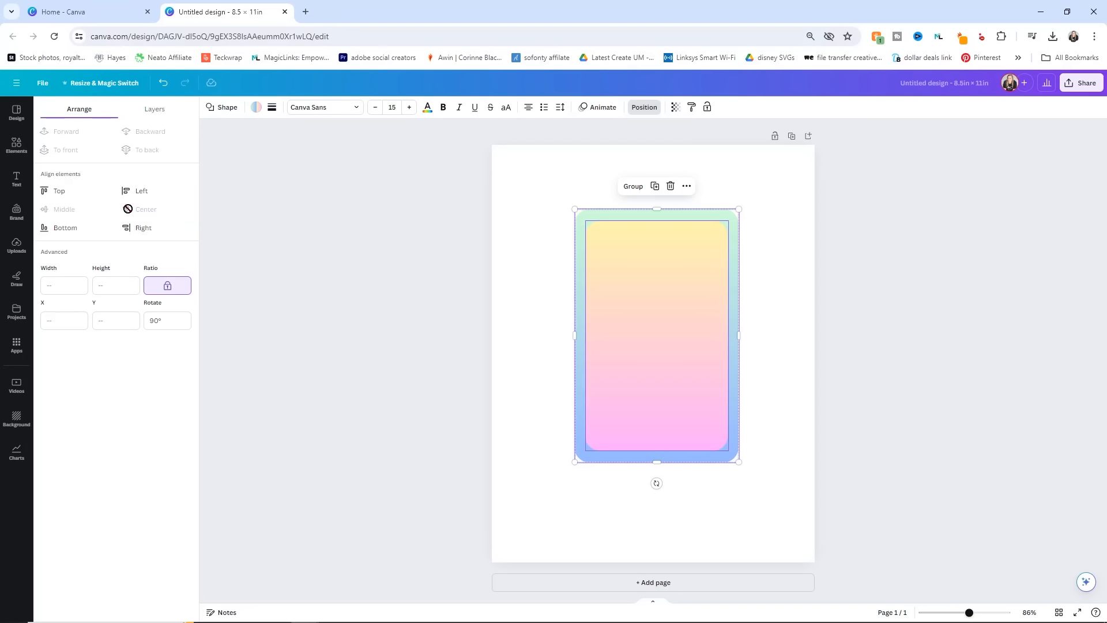
{"action": "left_click", "coordinate": [525, 292]}
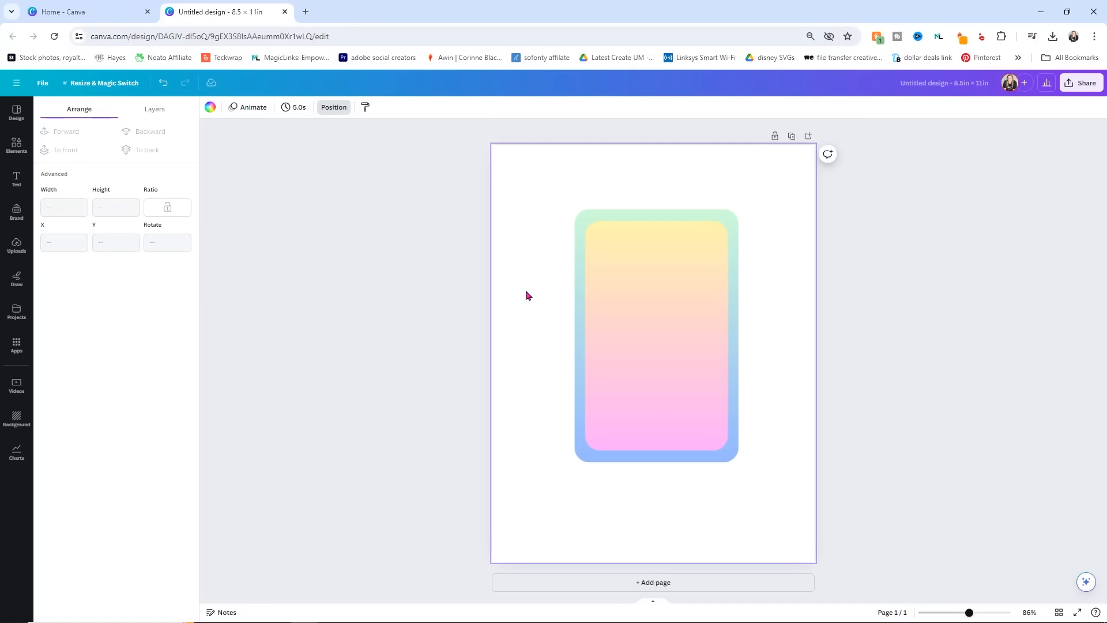
{"action": "left_click_drag", "start_coordinate": [526, 179], "coordinate": [785, 513]}
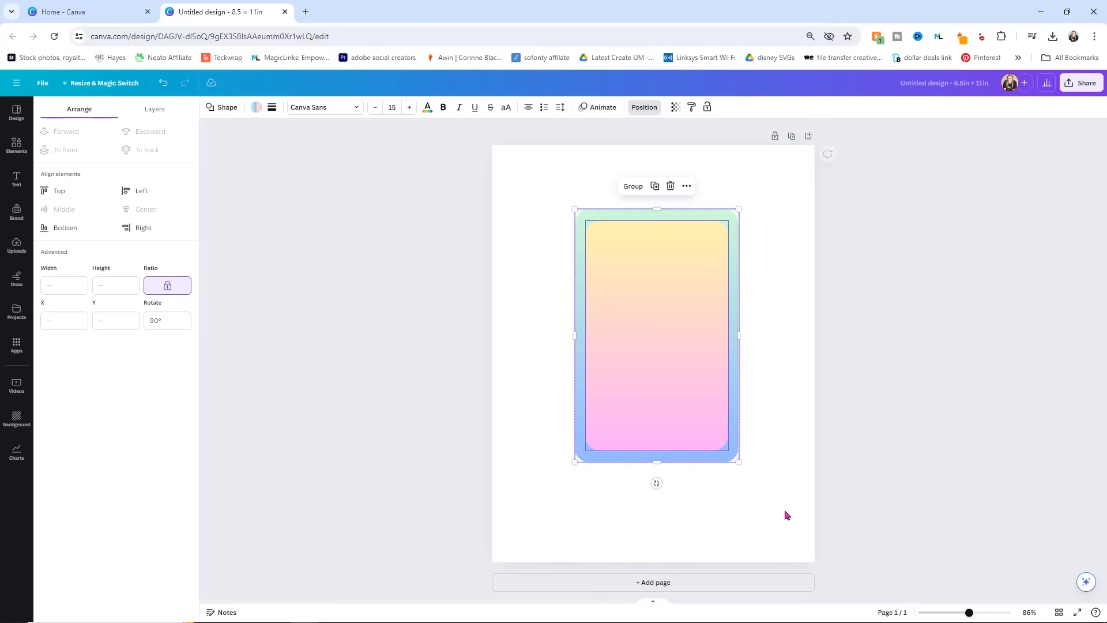
{"action": "left_click", "coordinate": [630, 190]}
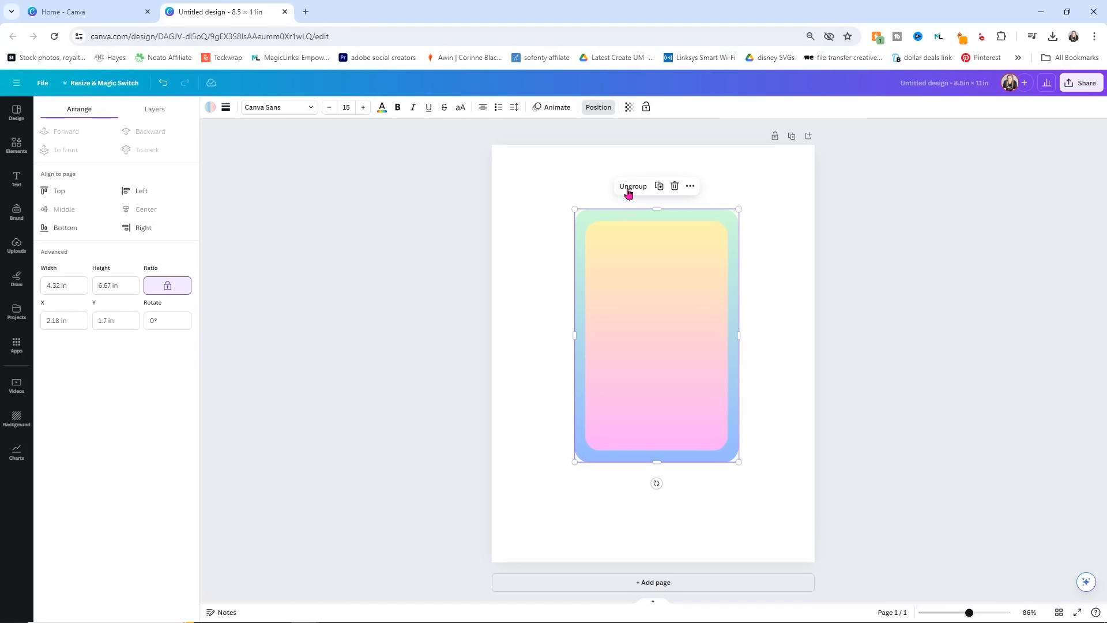
Step: Move the grouped gradient rectangles higher on the page, keeping them horizontally centered
{"action": "left_click", "coordinate": [770, 298]}
{"action": "left_click_drag", "start_coordinate": [666, 316], "coordinate": [687, 271]}
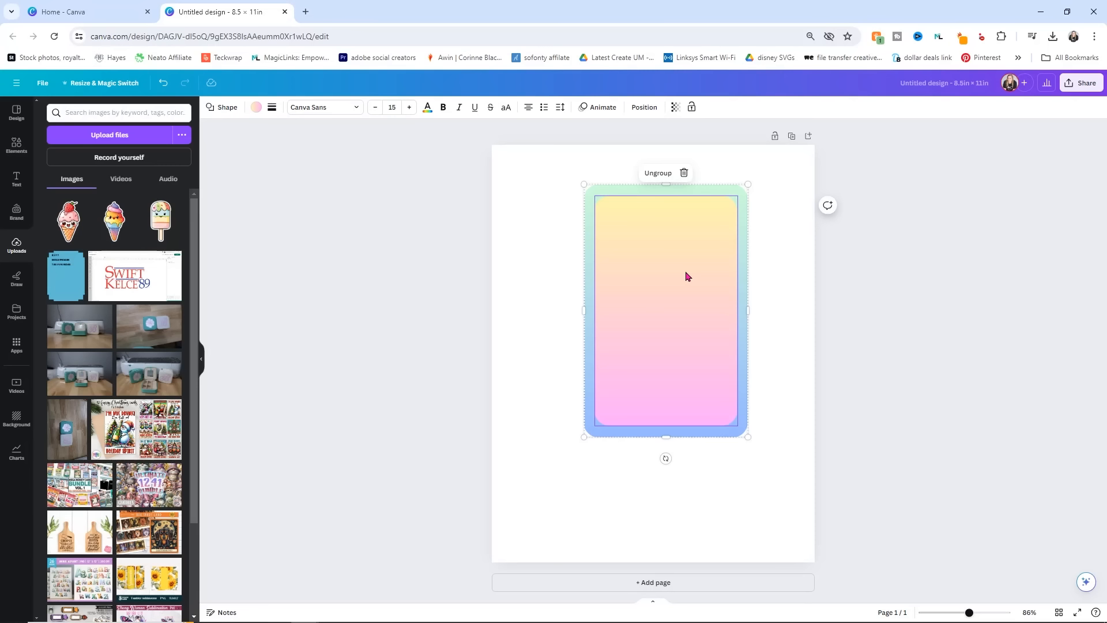
{"action": "left_click_drag", "start_coordinate": [682, 271], "coordinate": [671, 272]}
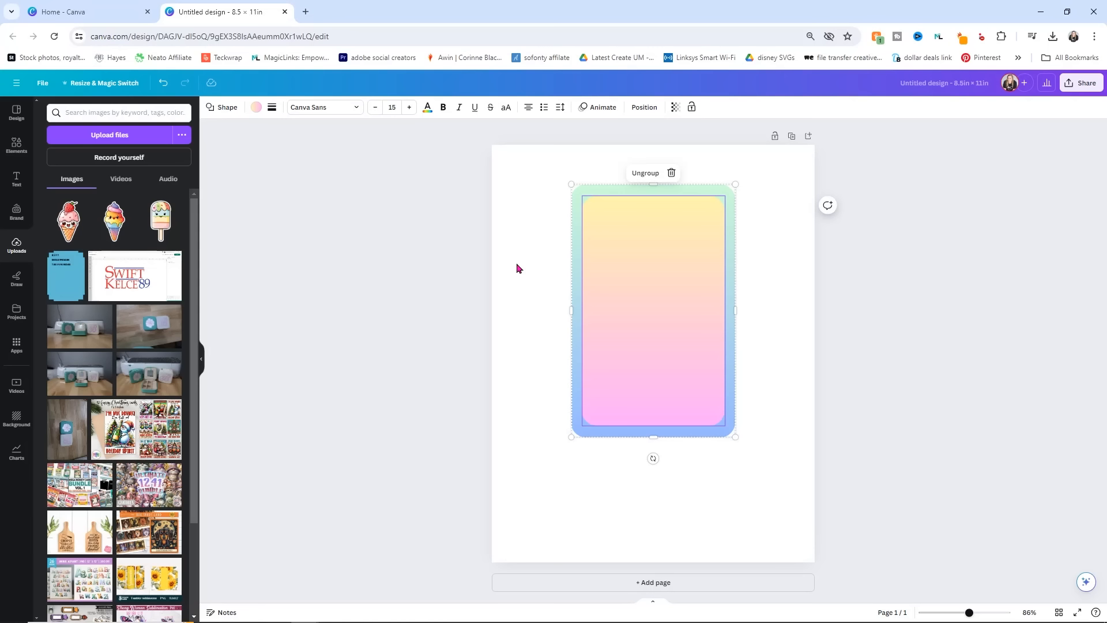
{"action": "left_click", "coordinate": [486, 316]}
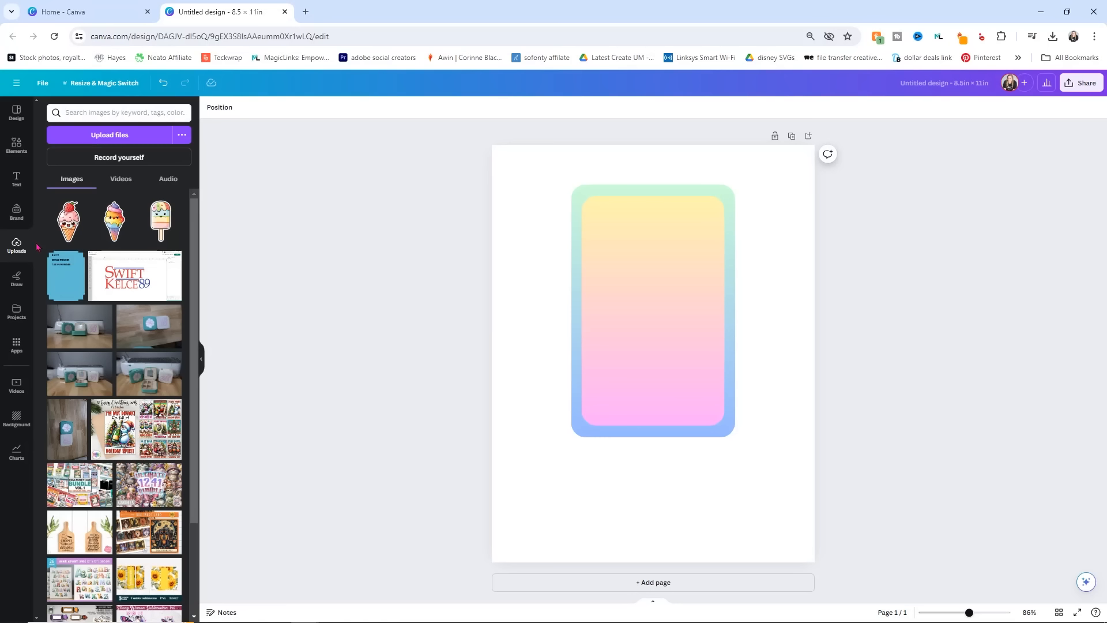
Step: Upload Icecream Stickers (34) from the Cute-Ice-Cream-Stickers-Bundle folder in youtube > sticker sheet canva, and switch to that folder's File Explorer window
{"action": "left_click", "coordinate": [84, 143]}
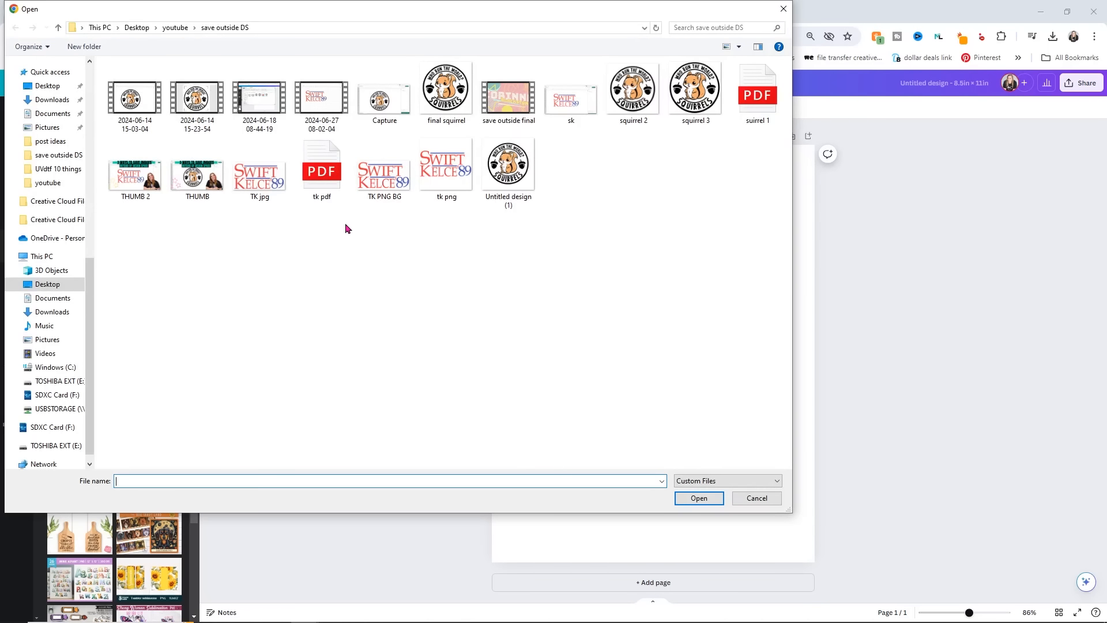
{"action": "left_click", "coordinate": [136, 27]}
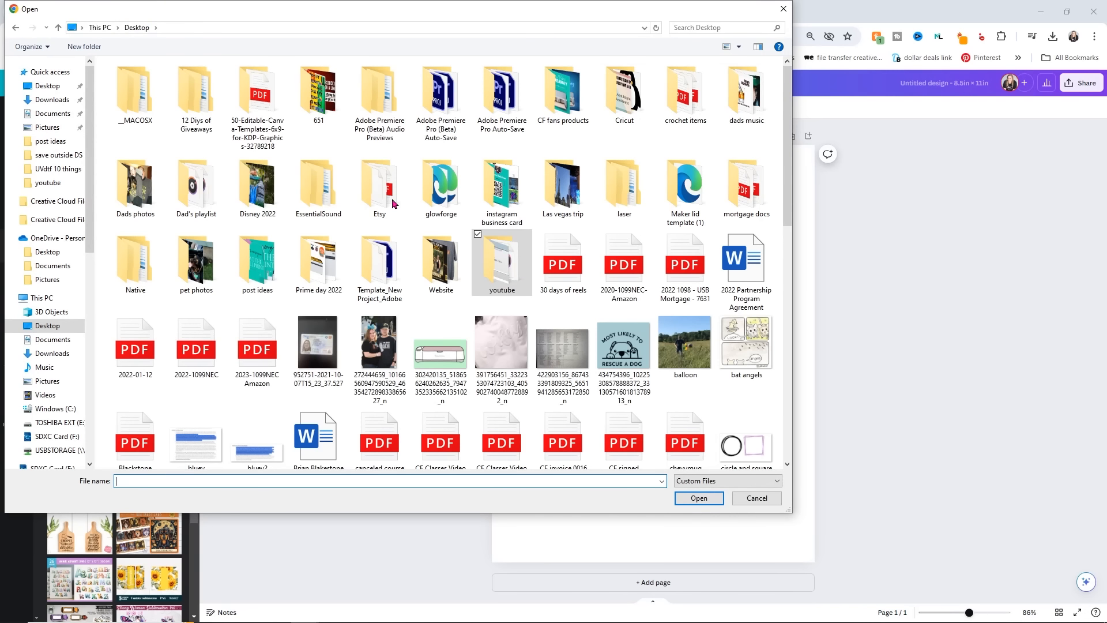
{"action": "double_click", "coordinate": [510, 266]}
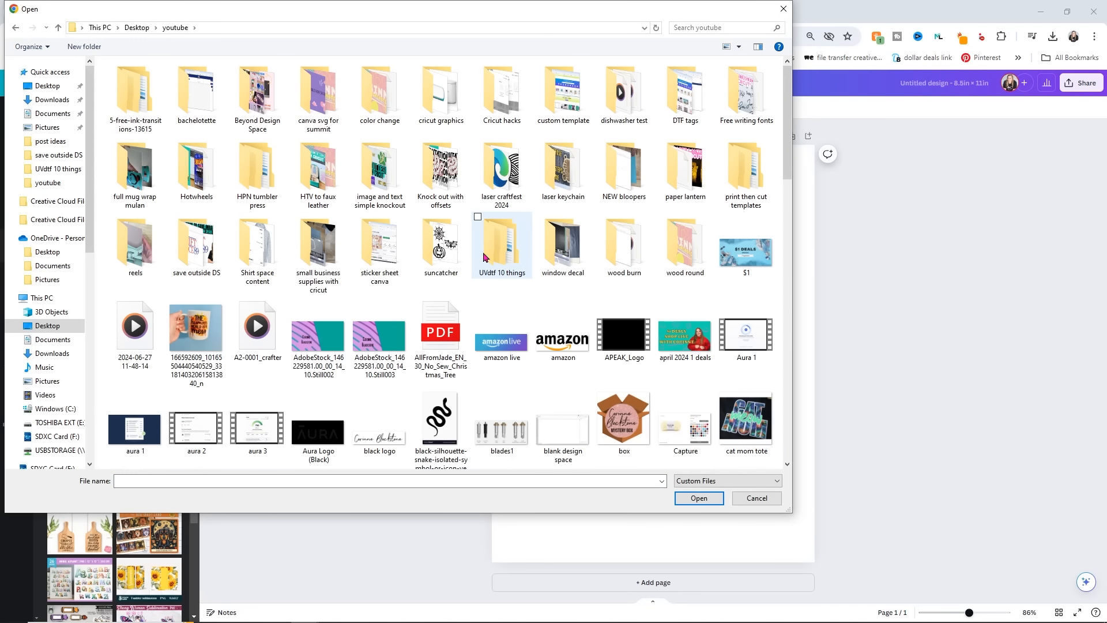
{"action": "double_click", "coordinate": [385, 250]}
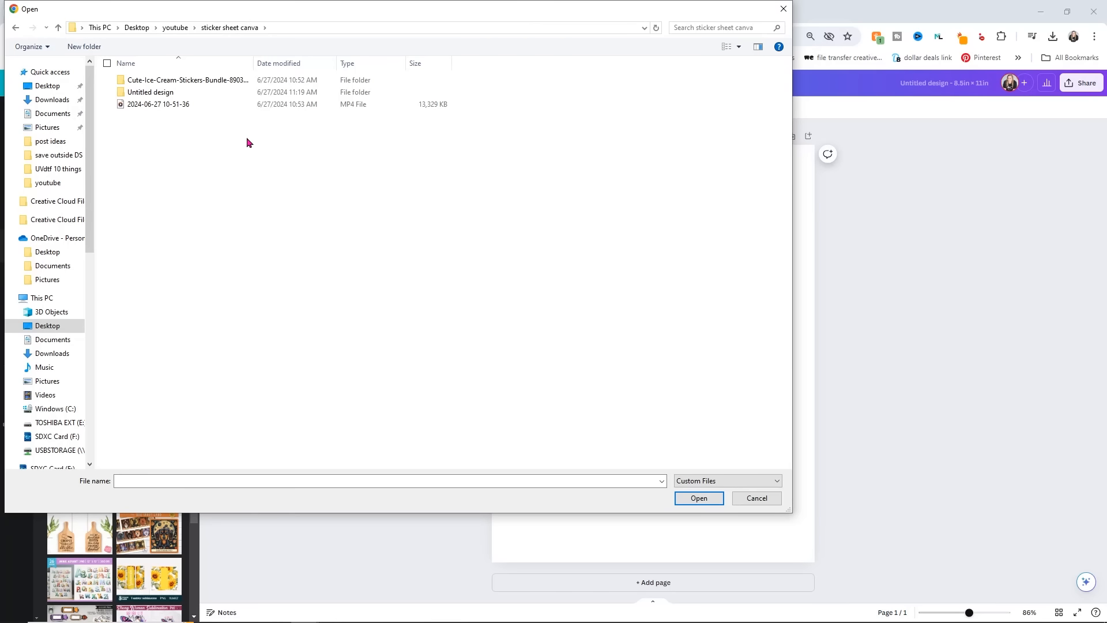
{"action": "double_click", "coordinate": [167, 80]}
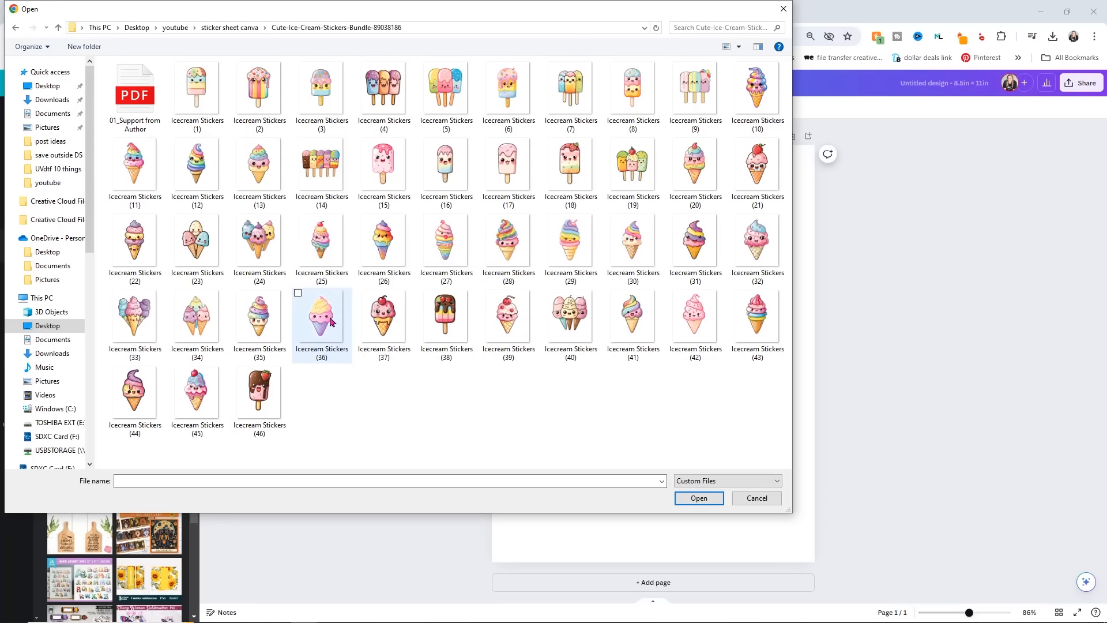
{"action": "double_click", "coordinate": [194, 331]}
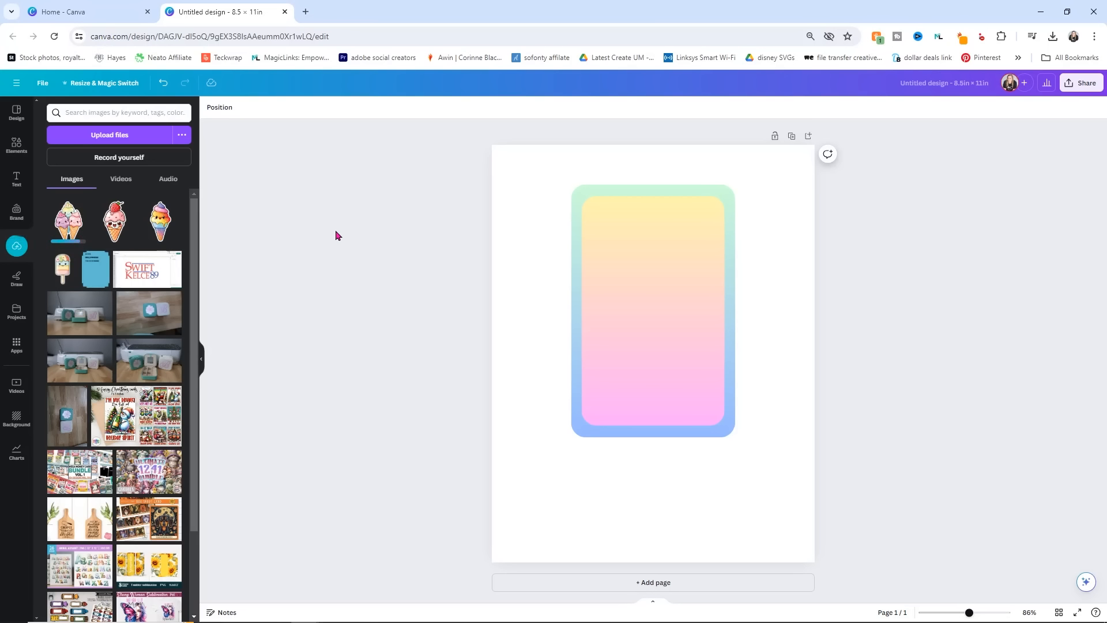
{"action": "key", "text": "alt+Tab"}
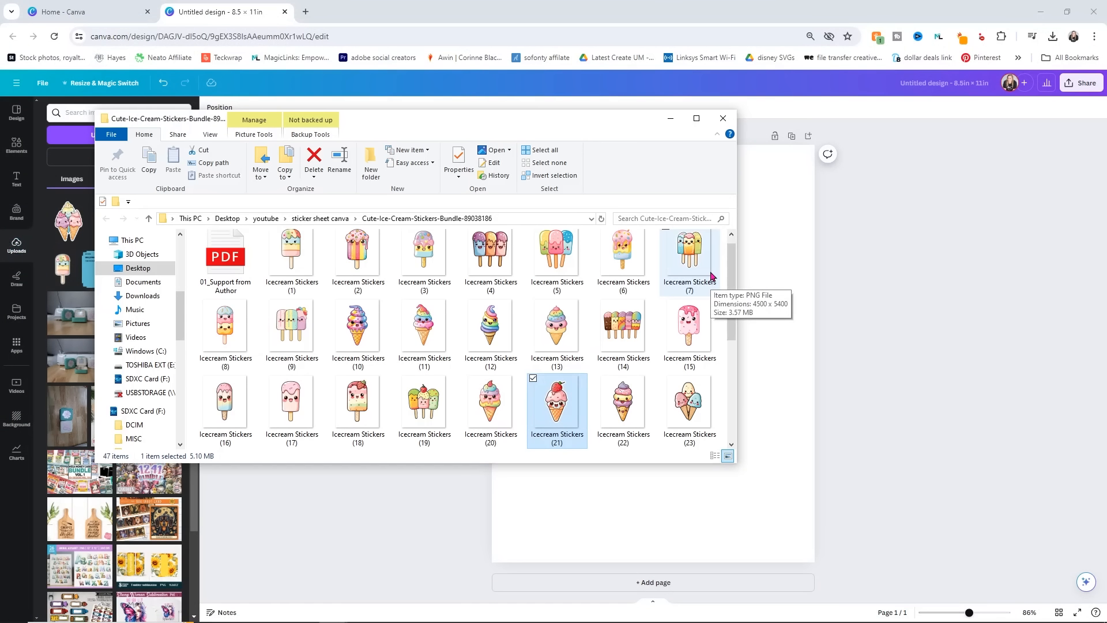
{"action": "left_click", "coordinate": [364, 262]}
{"action": "left_click", "coordinate": [424, 262], "text": "ctrl"}
{"action": "left_click", "coordinate": [490, 264], "text": "ctrl"}
{"action": "left_click", "coordinate": [557, 265], "text": "ctrl"}
{"action": "left_click", "coordinate": [628, 276], "text": "ctrl"}
{"action": "left_click", "coordinate": [689, 265], "text": "ctrl"}
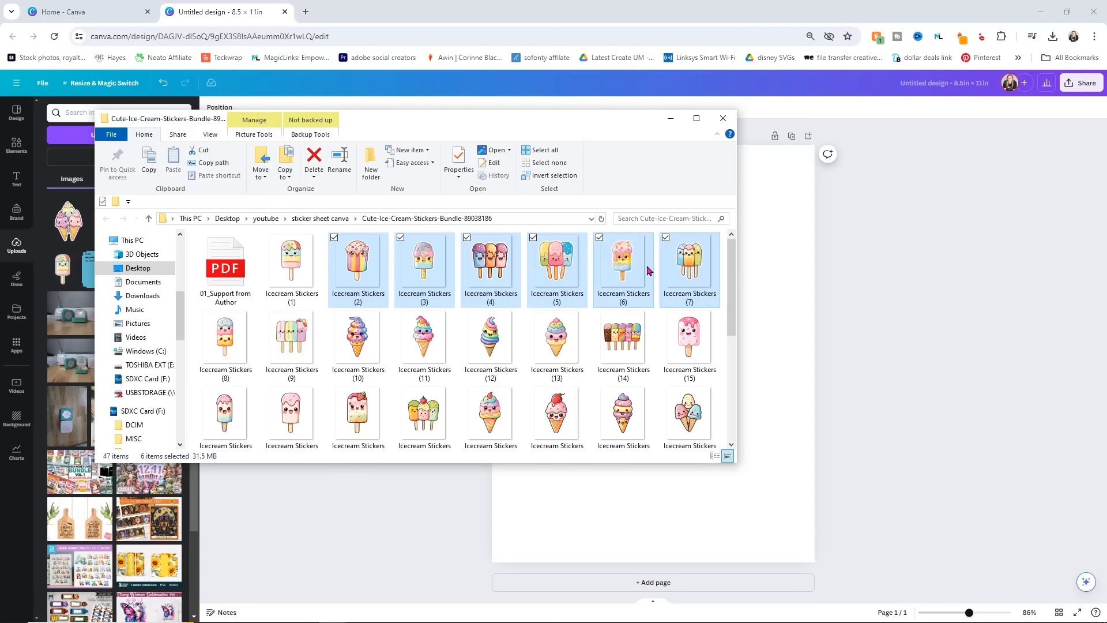
{"action": "left_click", "coordinate": [686, 265]}
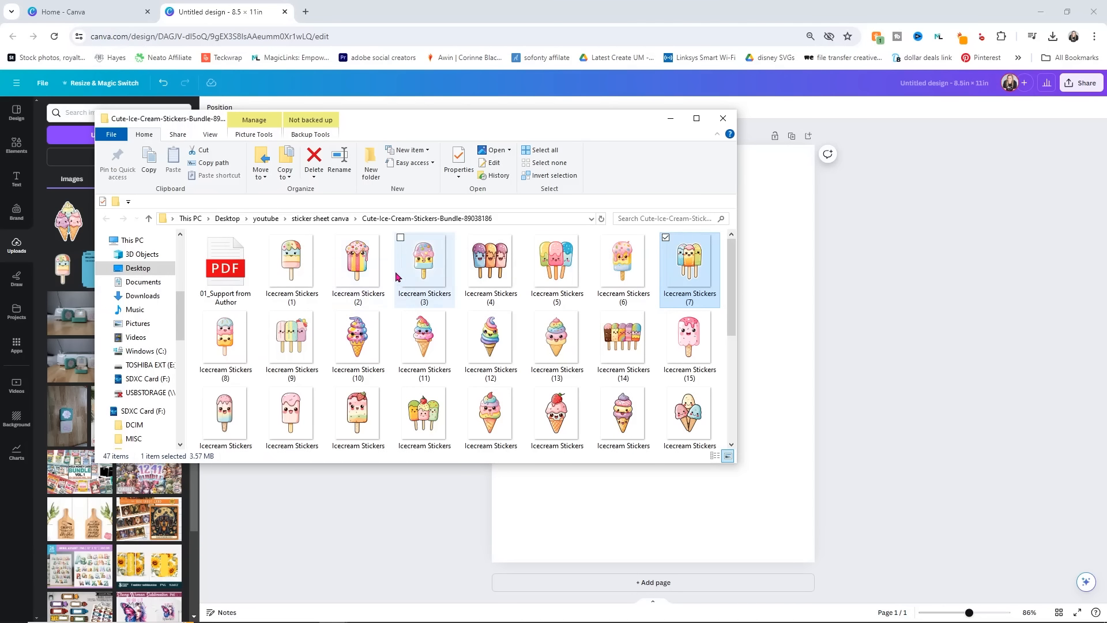
Step: Select Icecream Stickers 9, 10, 15, 18, 19, 24, 30, 32, 40 and 43 in the bundle folder and drop them into the Canva design
{"action": "left_click", "coordinate": [290, 340]}
{"action": "left_click", "coordinate": [360, 335], "text": "ctrl"}
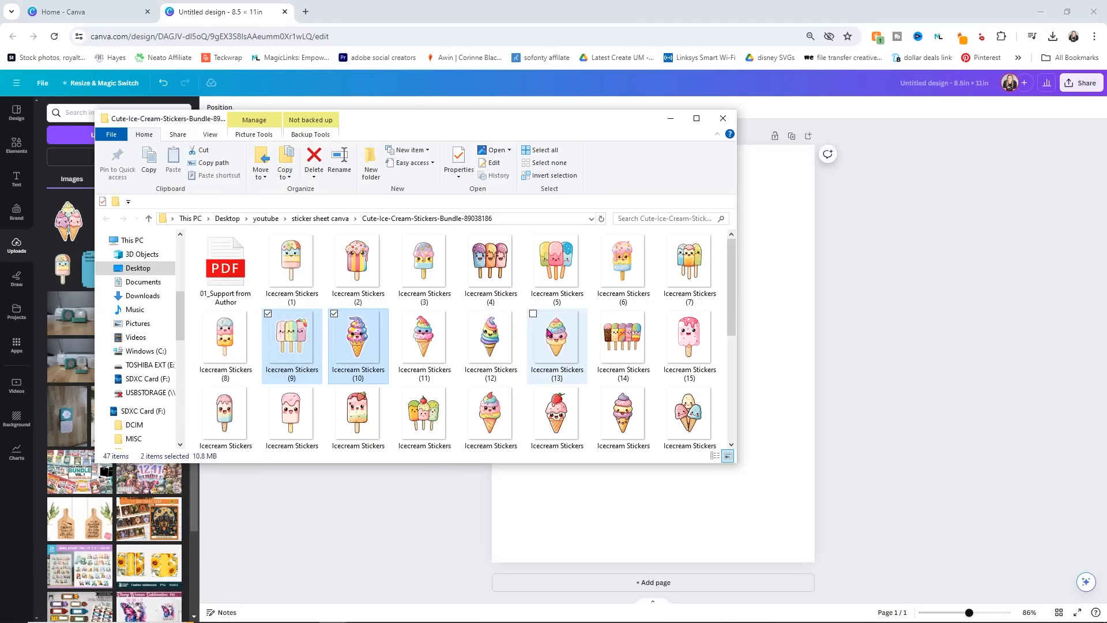
{"action": "left_click", "coordinate": [679, 328], "text": "ctrl"}
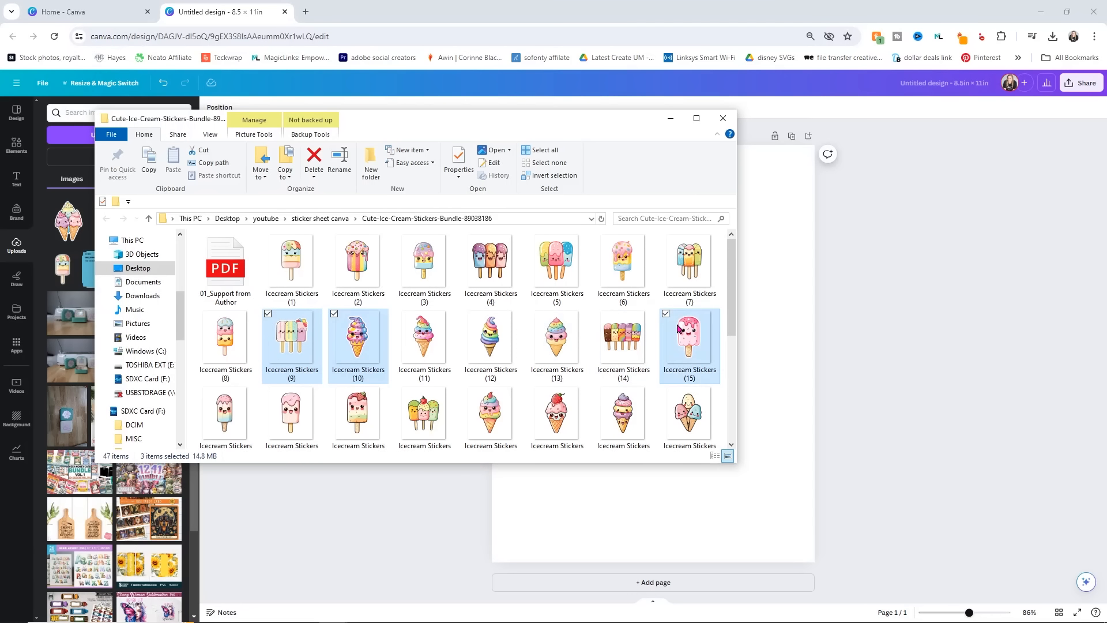
{"action": "scroll", "coordinate": [678, 328], "scroll_direction": "down", "scroll_amount": 1}
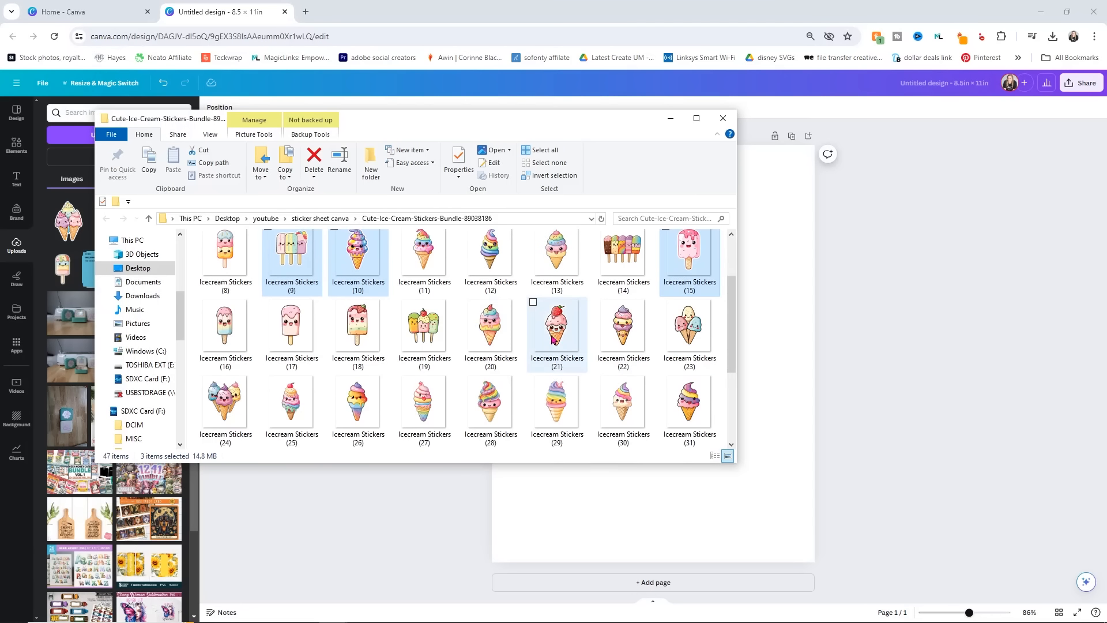
{"action": "left_click", "coordinate": [418, 328], "text": "ctrl"}
{"action": "left_click", "coordinate": [360, 332], "text": "ctrl"}
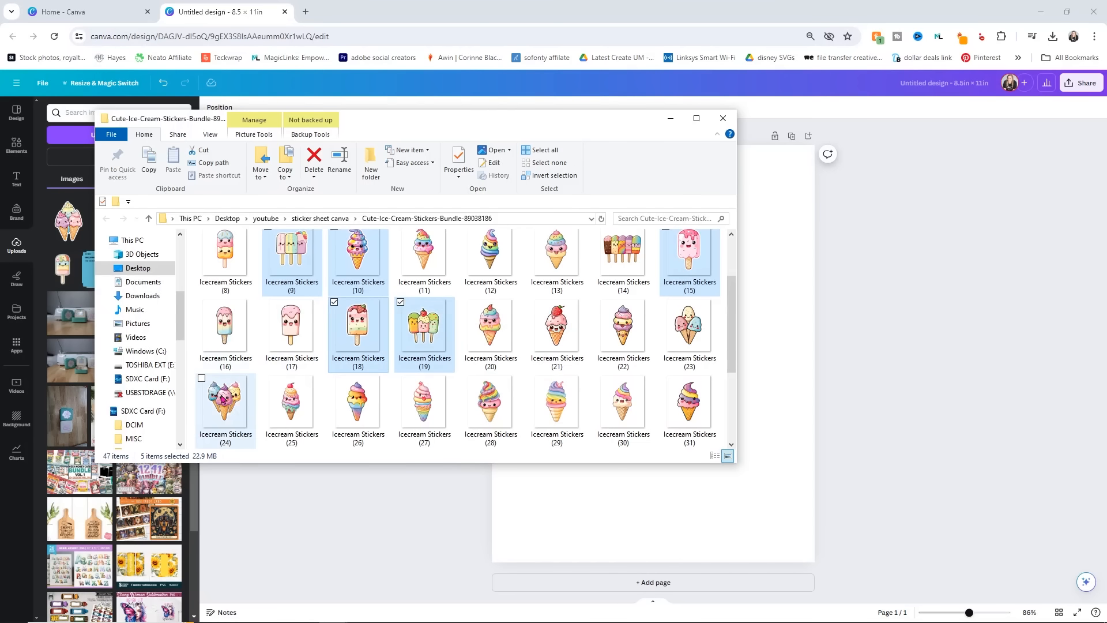
{"action": "left_click", "coordinate": [234, 405], "text": "ctrl"}
{"action": "scroll", "coordinate": [623, 341], "scroll_direction": "down", "scroll_amount": 1}
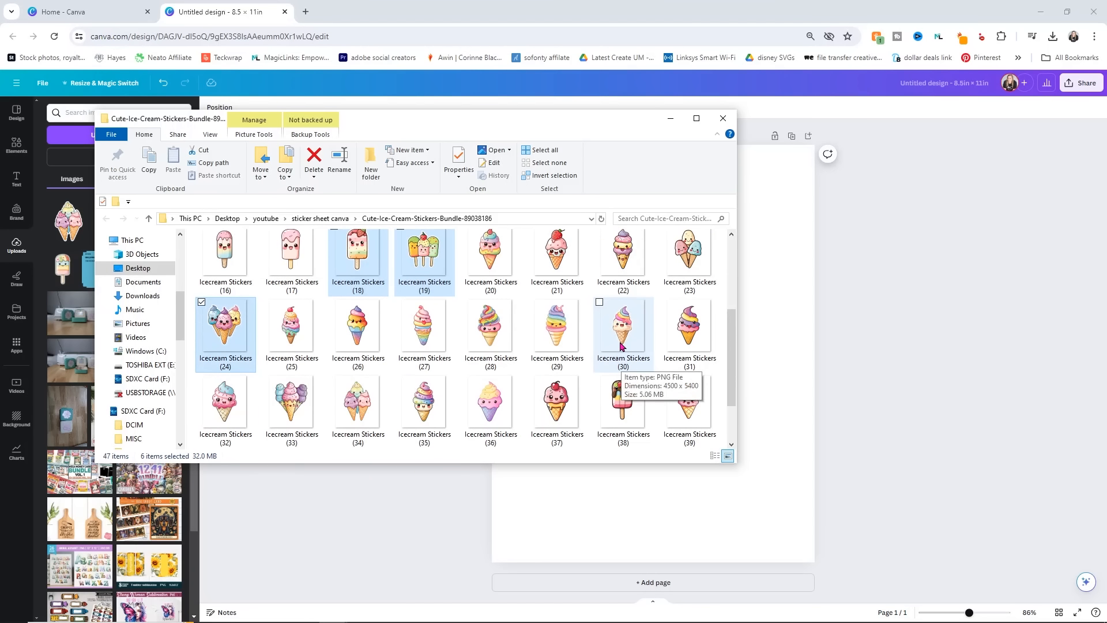
{"action": "left_click", "coordinate": [623, 341], "text": "ctrl"}
{"action": "scroll", "coordinate": [623, 341], "scroll_direction": "down", "scroll_amount": 1}
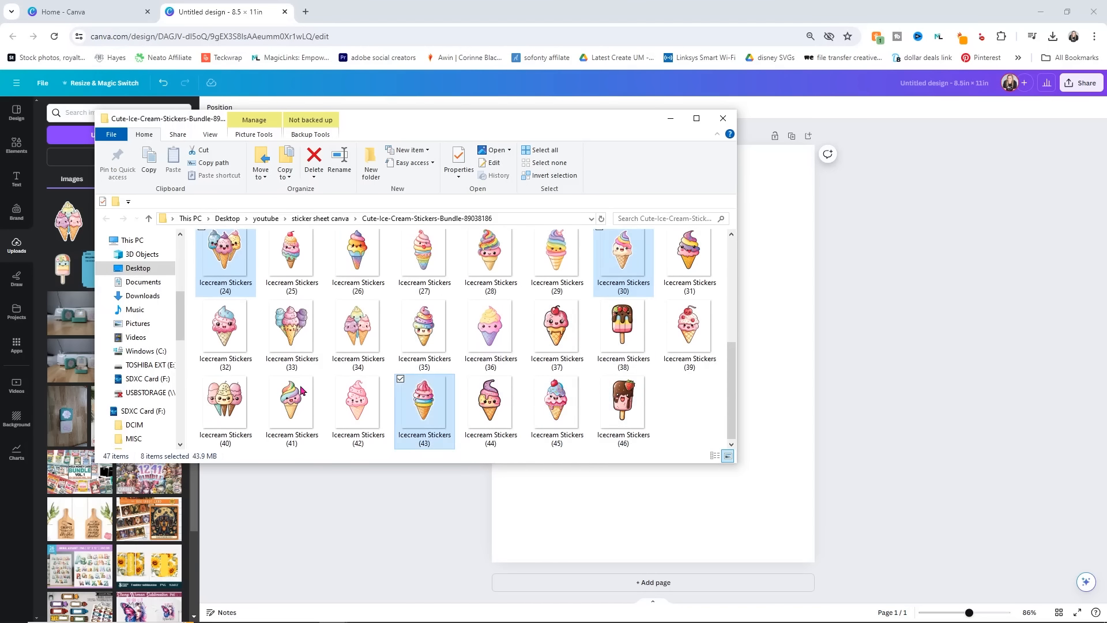
{"action": "left_click", "coordinate": [220, 407], "text": "ctrl"}
{"action": "left_click", "coordinate": [225, 328], "text": "ctrl"}
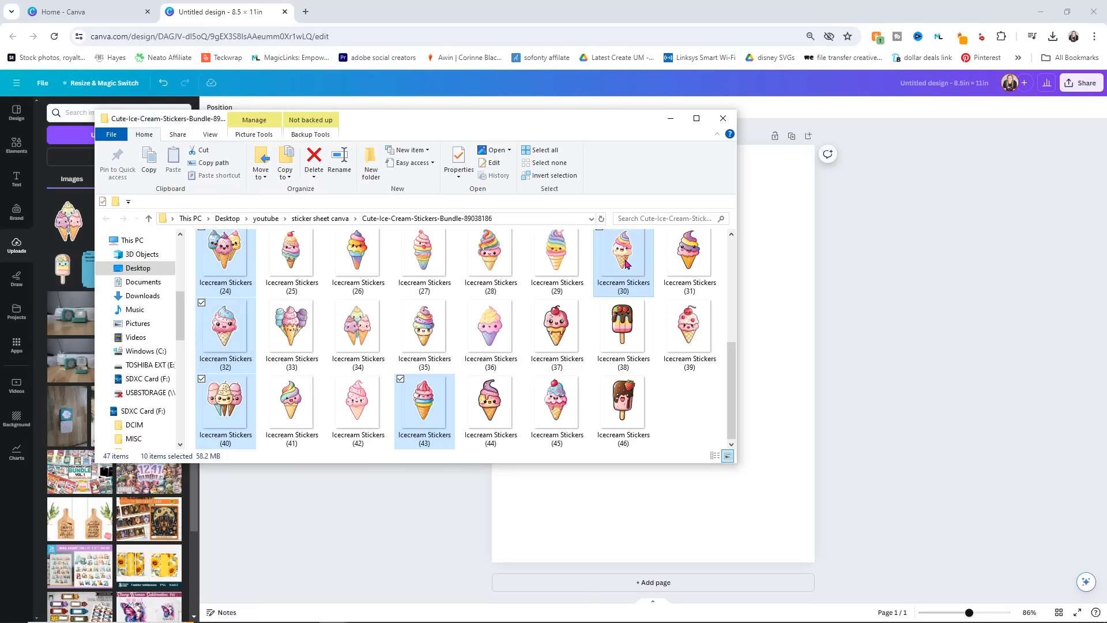
{"action": "left_click_drag", "start_coordinate": [627, 264], "coordinate": [777, 247]}
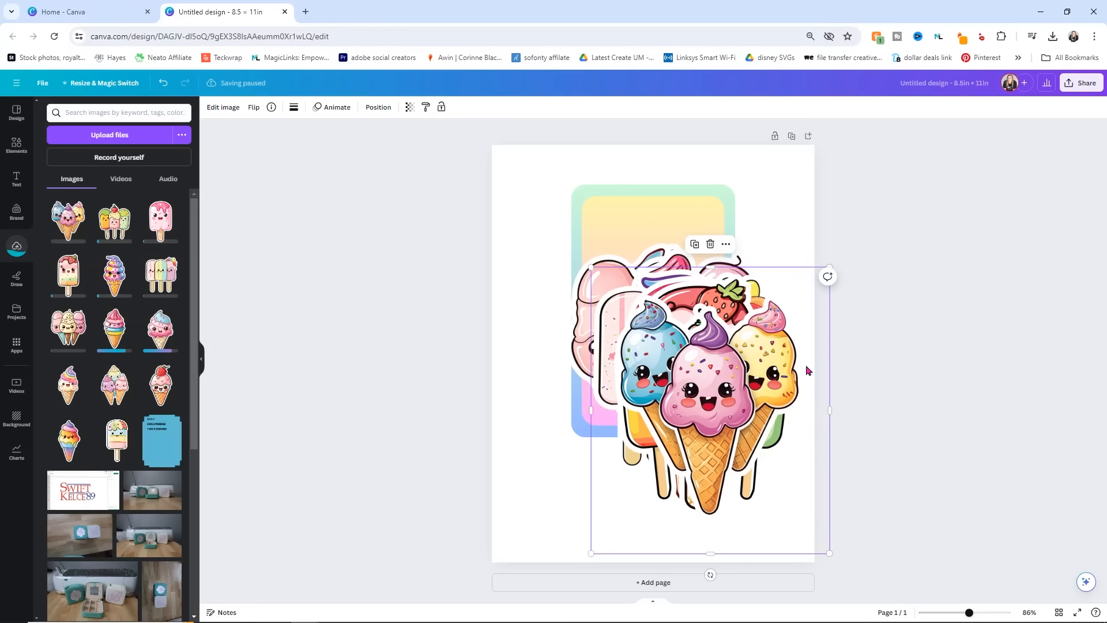
Step: Delete all the oversized ice cream stickers stacked on the page, keeping only the gradient background group
{"action": "key", "text": "Delete"}
{"action": "left_click", "coordinate": [741, 391]}
{"action": "key", "text": "Delete"}
{"action": "left_click", "coordinate": [736, 382]}
{"action": "key", "text": "Delete"}
{"action": "left_click", "coordinate": [736, 384]}
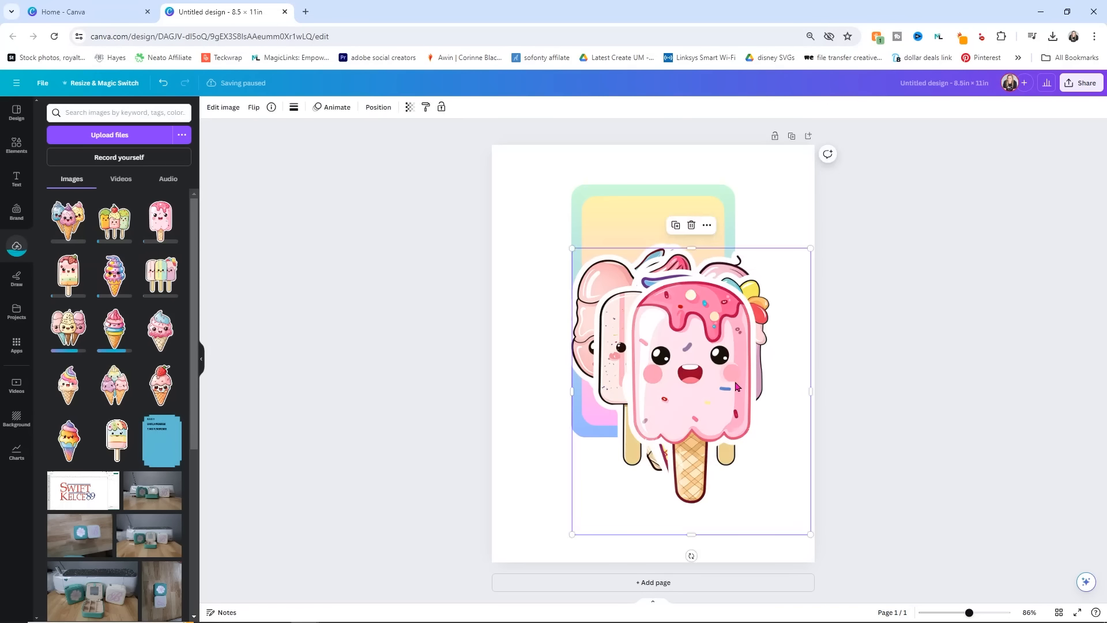
{"action": "key", "text": "Delete"}
{"action": "left_click", "coordinate": [736, 386]}
{"action": "key", "text": "Delete"}
{"action": "left_click", "coordinate": [713, 365]}
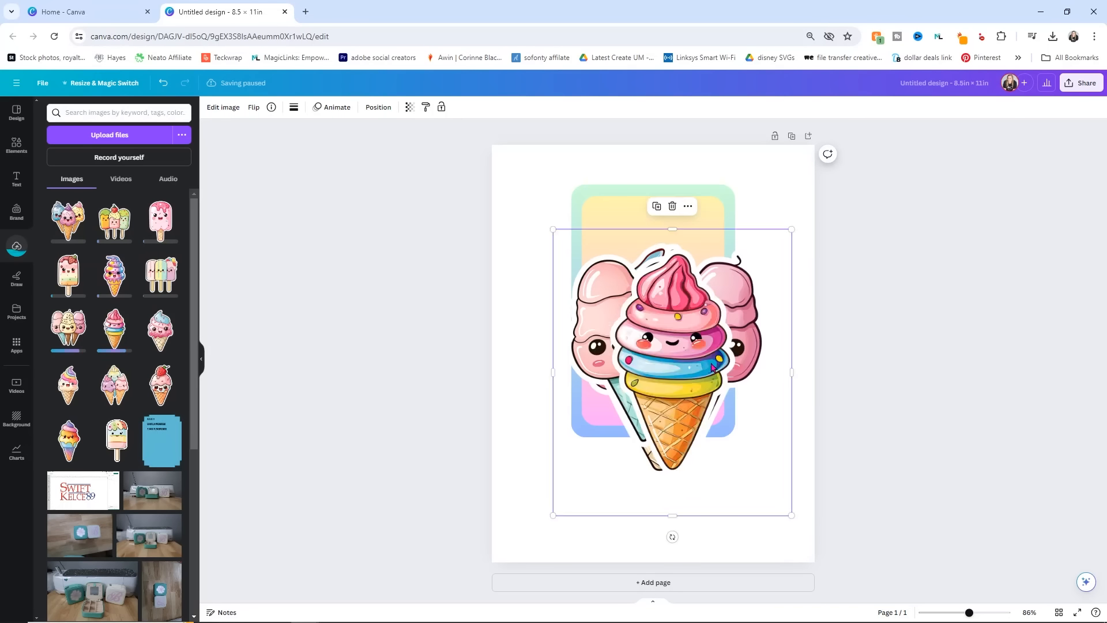
{"action": "key", "text": "Delete"}
{"action": "left_click", "coordinate": [715, 361]}
{"action": "key", "text": "Delete"}
{"action": "left_click", "coordinate": [715, 356]}
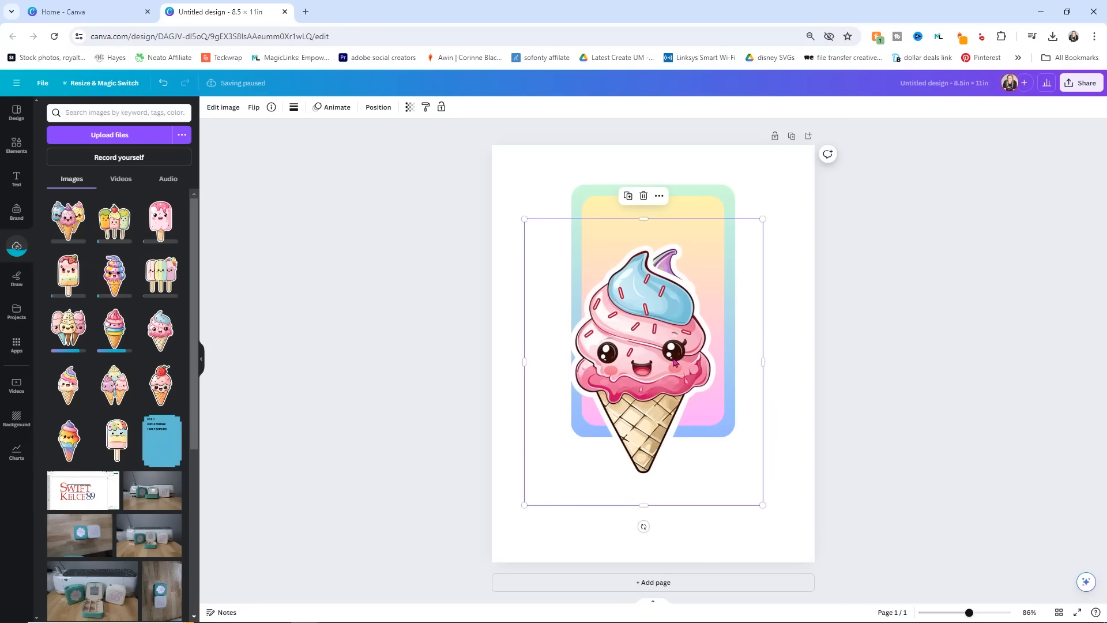
{"action": "key", "text": "Delete"}
{"action": "left_click", "coordinate": [672, 340]}
{"action": "key", "text": "Delete"}
{"action": "left_click", "coordinate": [669, 338]}
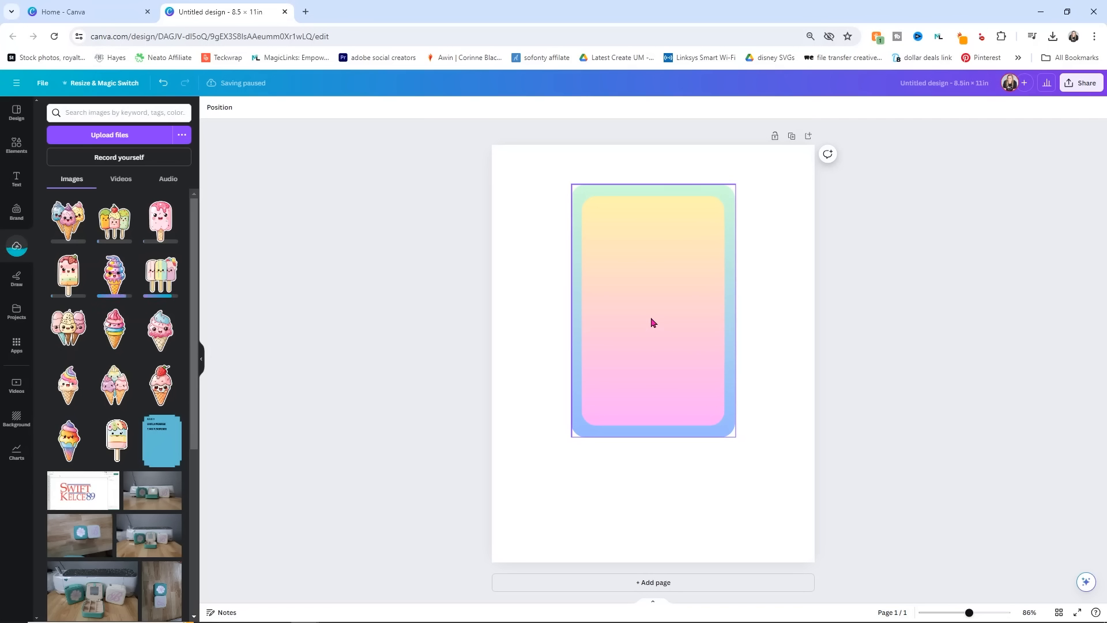
{"action": "left_click", "coordinate": [523, 272]}
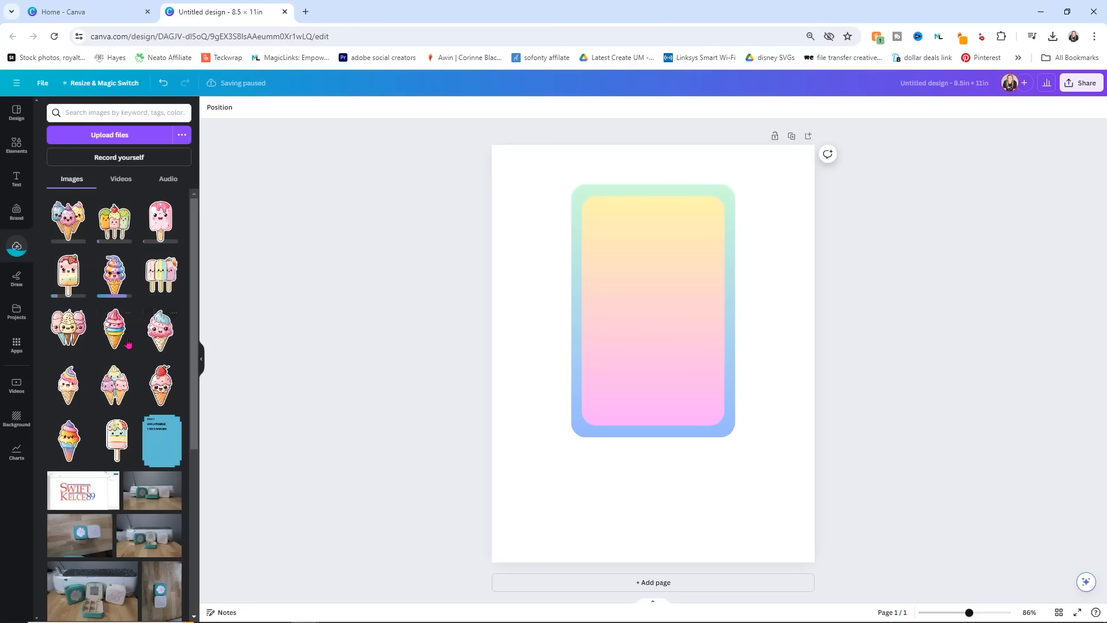
Step: Add the striped popsicle sticker with the multicolored drip to the page, shrink it slightly and crop off its empty margins on all sides
{"action": "left_click", "coordinate": [118, 441]}
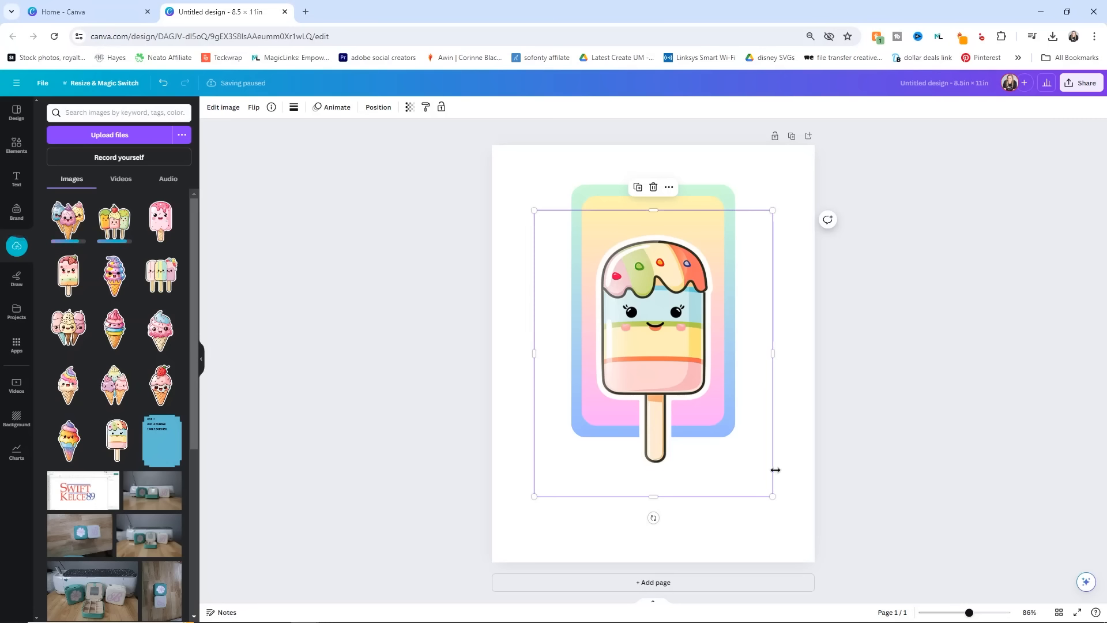
{"action": "left_click_drag", "start_coordinate": [773, 497], "coordinate": [756, 476]}
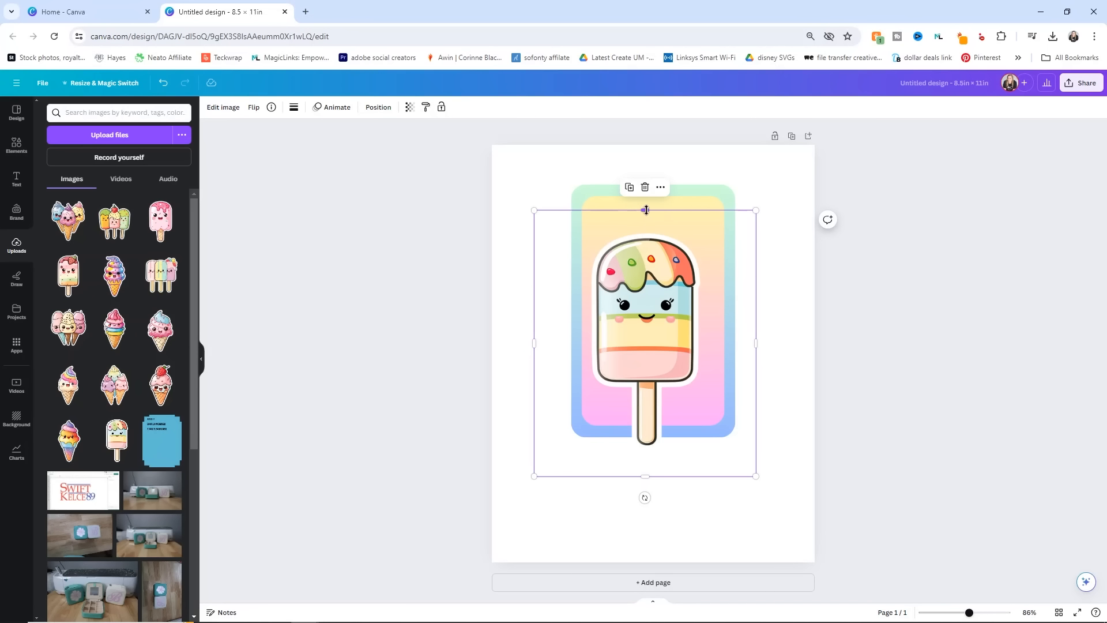
{"action": "left_click_drag", "start_coordinate": [645, 210], "coordinate": [647, 231]}
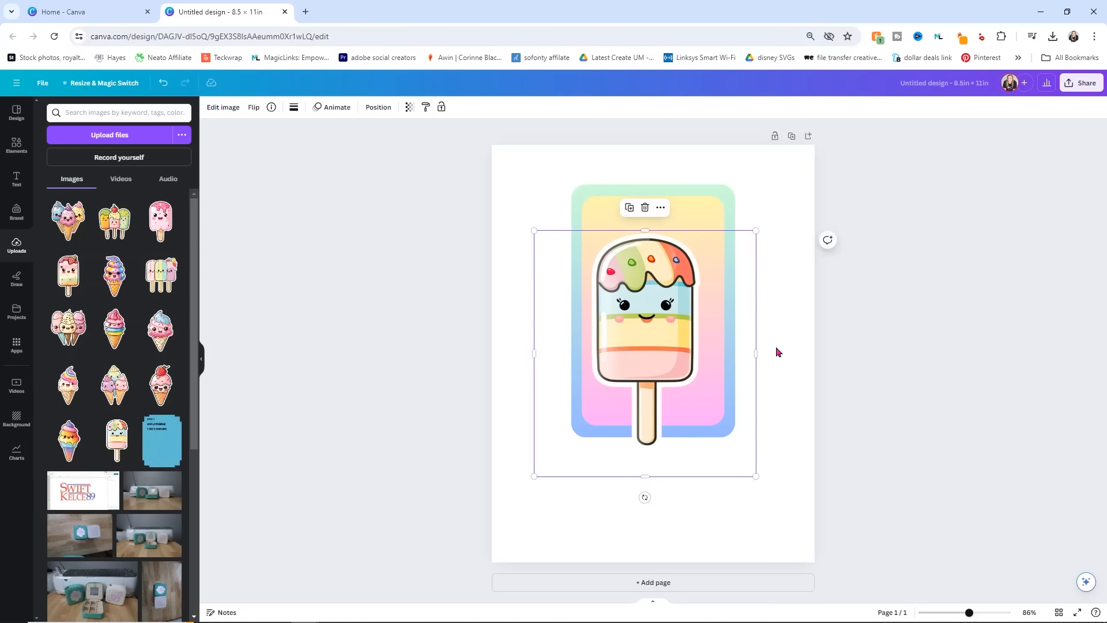
{"action": "left_click_drag", "start_coordinate": [757, 352], "coordinate": [702, 353]}
{"action": "left_click_drag", "start_coordinate": [533, 350], "coordinate": [585, 356]}
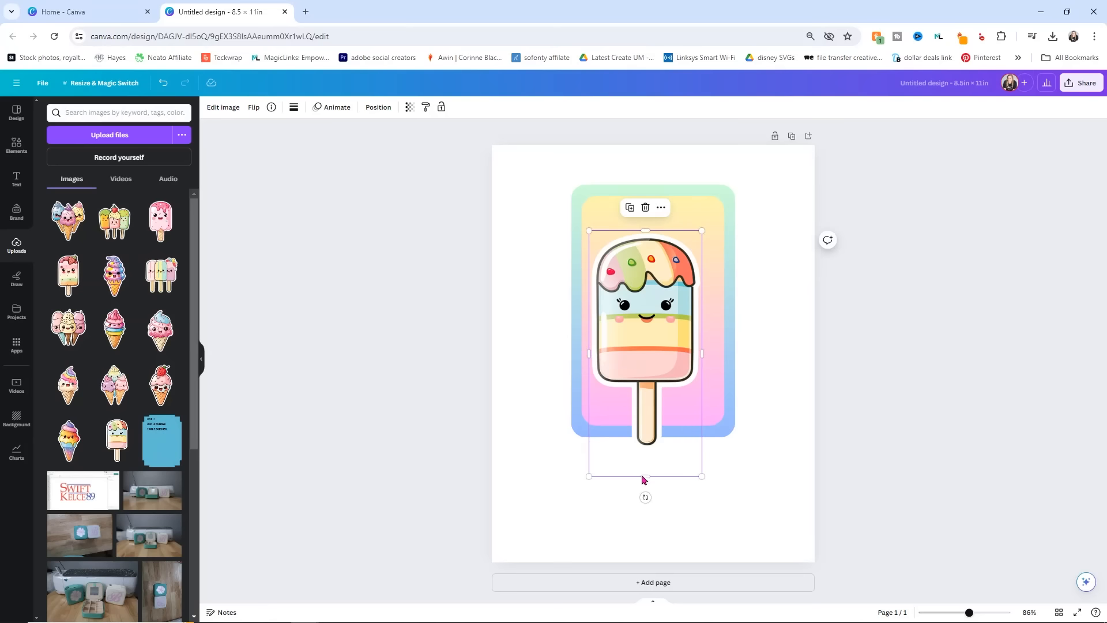
{"action": "left_click_drag", "start_coordinate": [645, 476], "coordinate": [645, 453]}
Step: Shrink the popsicle sticker to about 1.28 × 2.51 in and place it in the upper-left corner of the yellow-to-pink rectangle
{"action": "left_click_drag", "start_coordinate": [658, 355], "coordinate": [650, 317]}
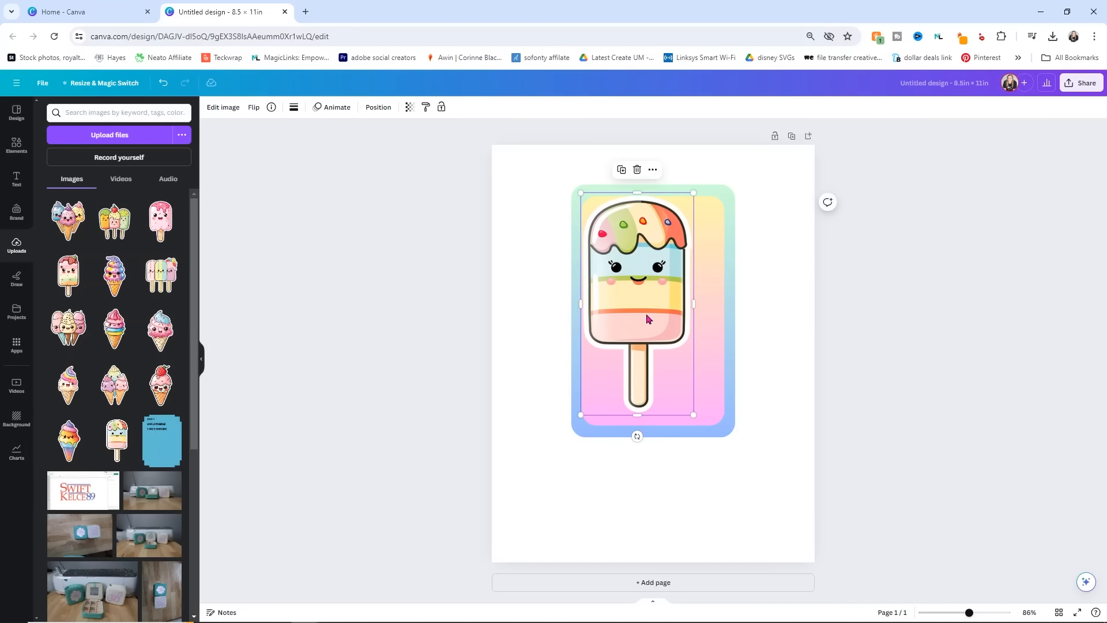
{"action": "left_click_drag", "start_coordinate": [694, 414], "coordinate": [637, 321]}
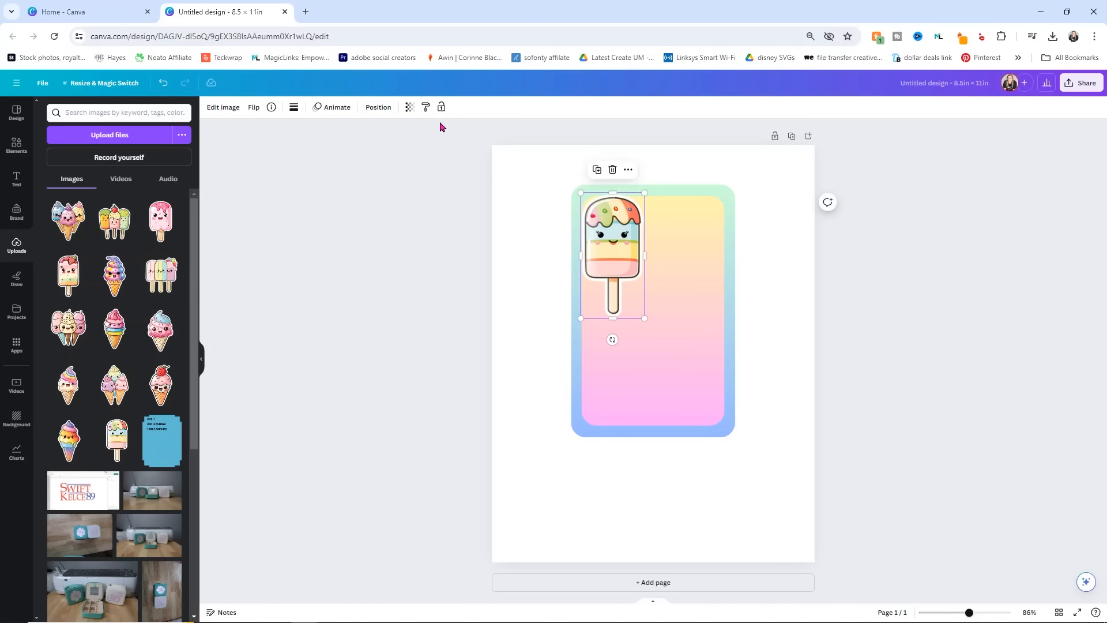
{"action": "left_click", "coordinate": [377, 108]}
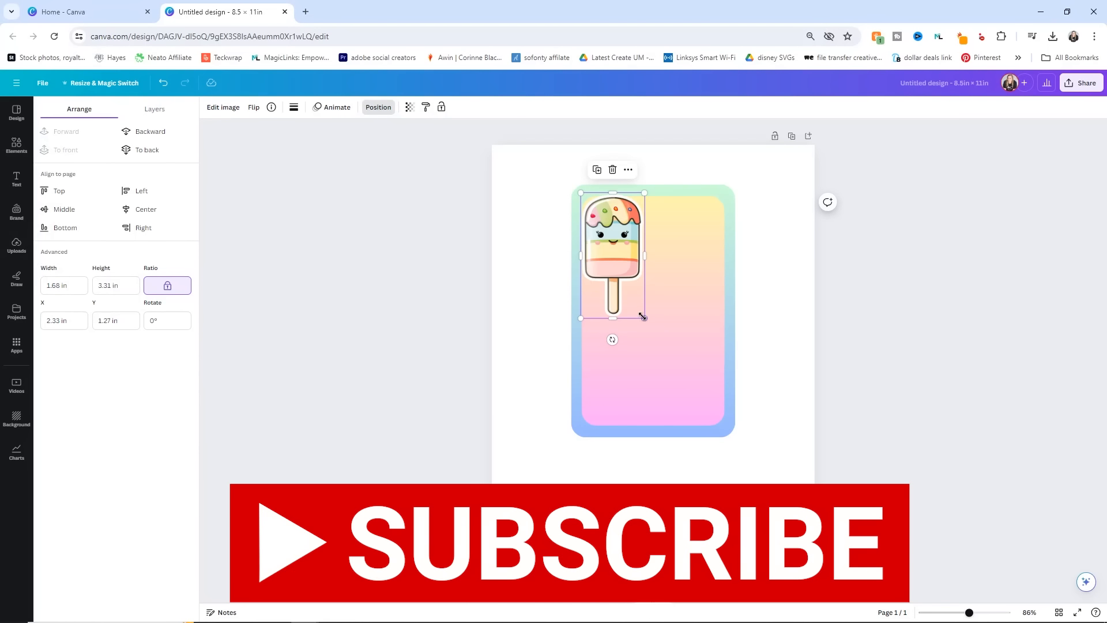
{"action": "left_click_drag", "start_coordinate": [646, 319], "coordinate": [635, 311]}
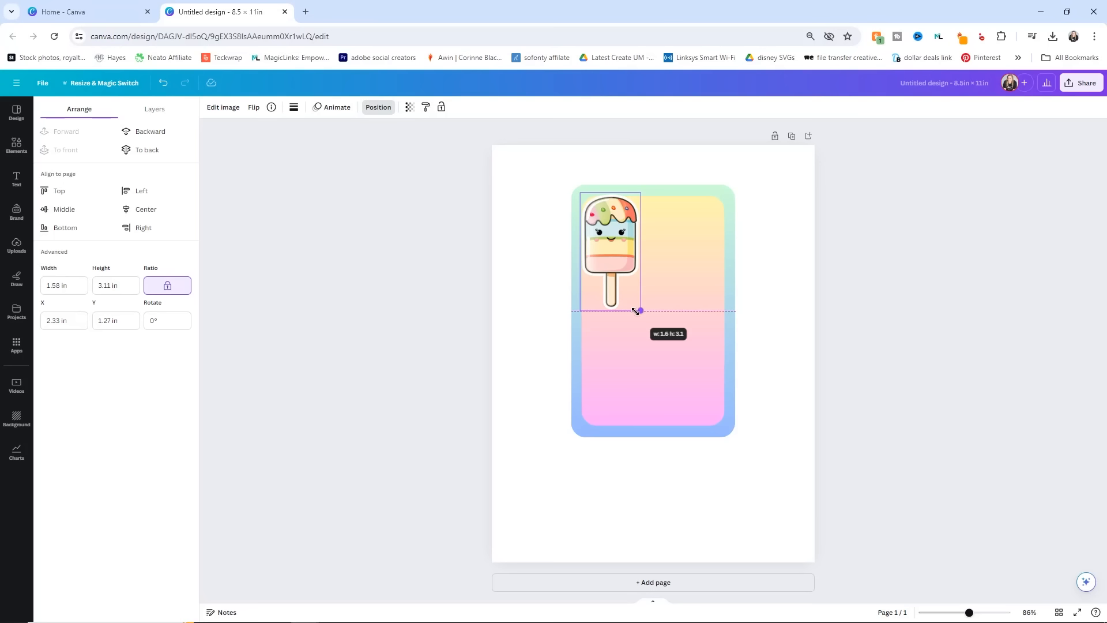
{"action": "left_click_drag", "start_coordinate": [636, 311], "coordinate": [618, 291]}
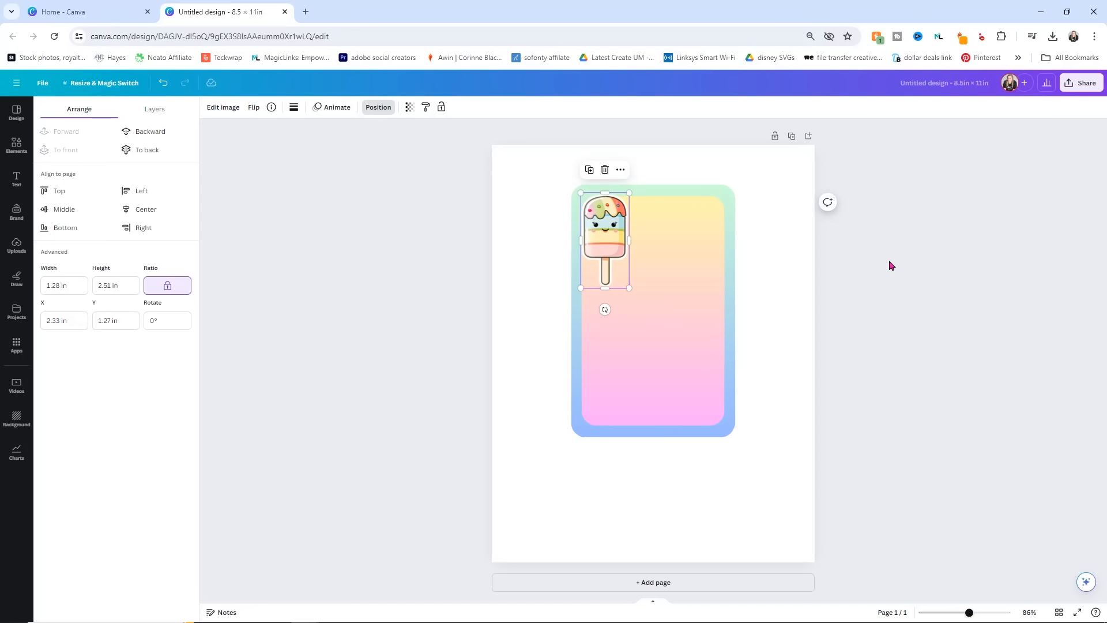
{"action": "left_click_drag", "start_coordinate": [611, 224], "coordinate": [616, 230]}
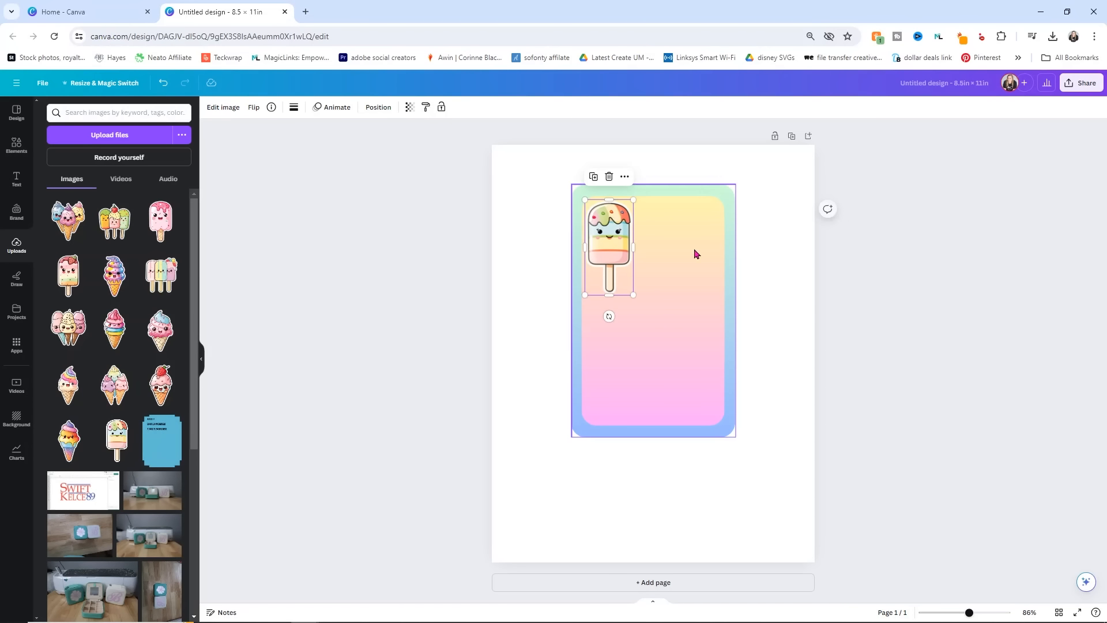
Step: Add the rainbow soft-serve cone sticker with the purple tip to the page and crop off its empty margins on all sides
{"action": "left_click", "coordinate": [754, 286]}
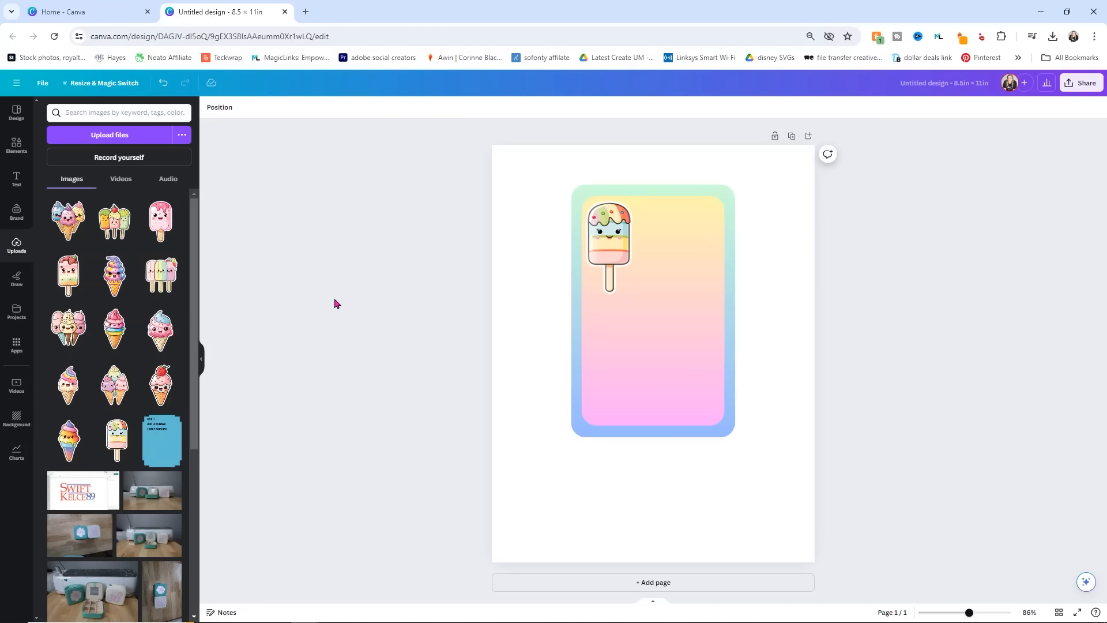
{"action": "left_click", "coordinate": [61, 443]}
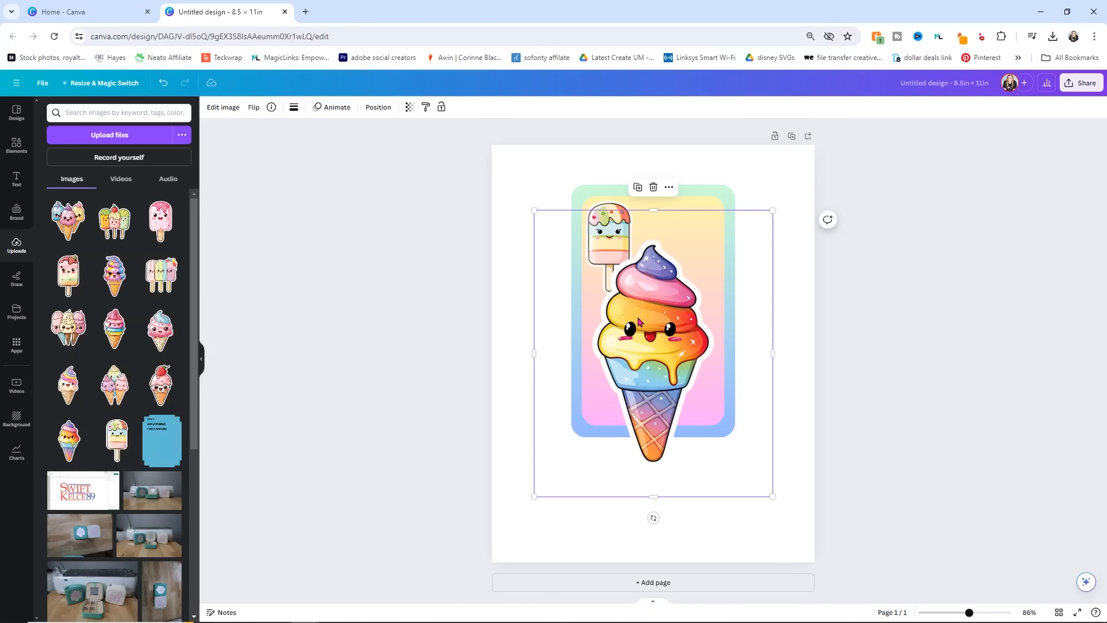
{"action": "left_click_drag", "start_coordinate": [773, 354], "coordinate": [716, 354]}
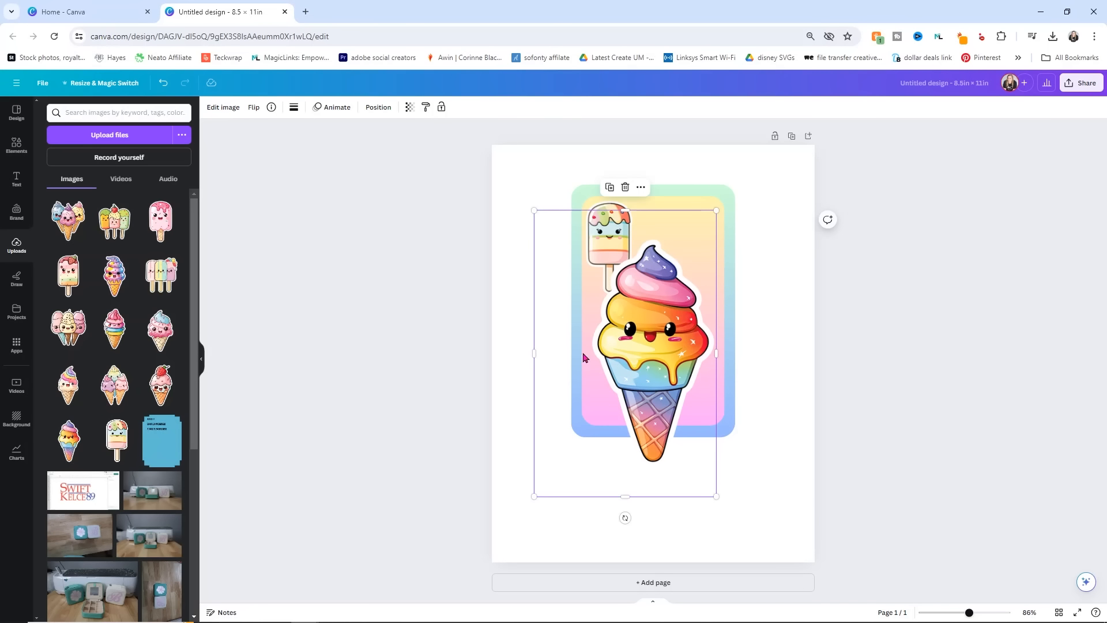
{"action": "left_click_drag", "start_coordinate": [535, 353], "coordinate": [589, 357]}
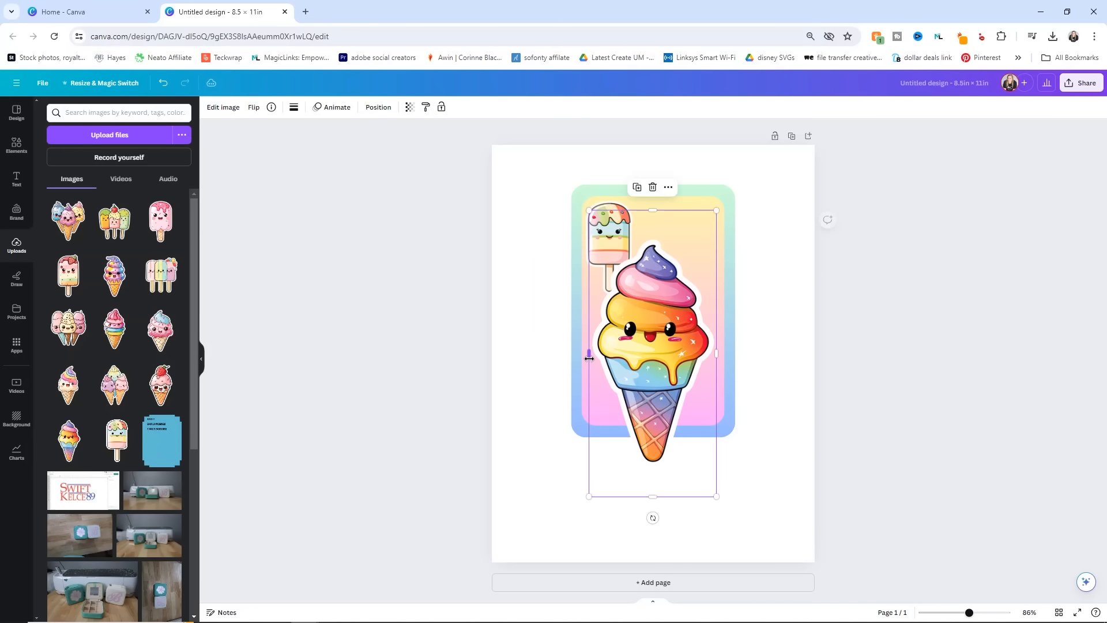
{"action": "left_click_drag", "start_coordinate": [654, 212], "coordinate": [659, 240]}
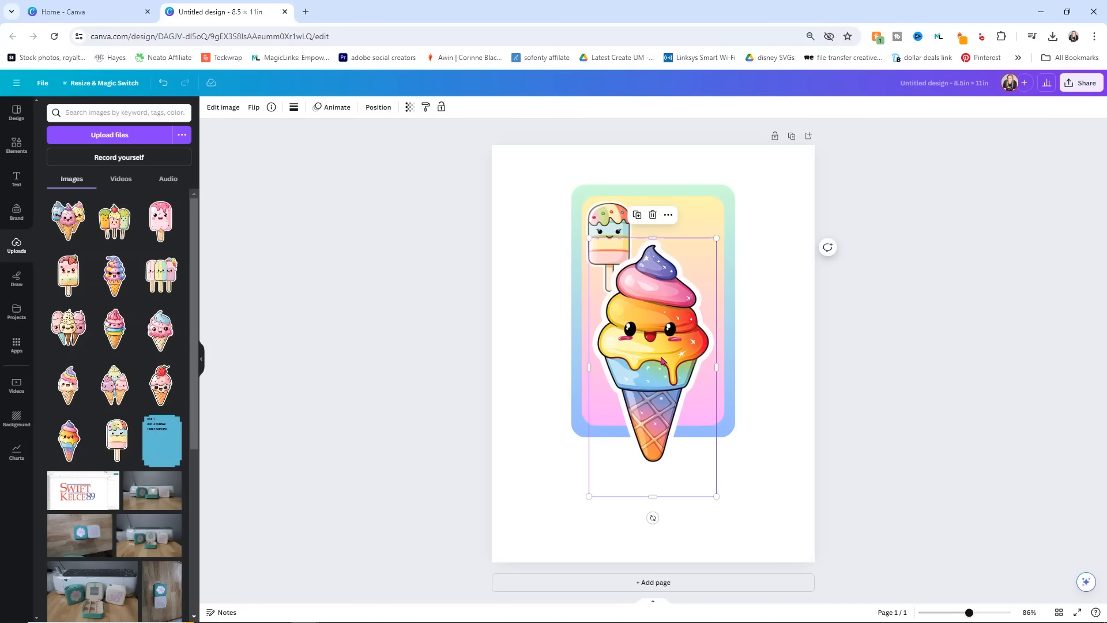
{"action": "left_click_drag", "start_coordinate": [654, 497], "coordinate": [662, 470]}
Step: Shrink the rainbow cone sticker, tilt it clockwise and place it in the lower-left corner of the yellow-to-pink rectangle
{"action": "left_click_drag", "start_coordinate": [649, 385], "coordinate": [666, 337]}
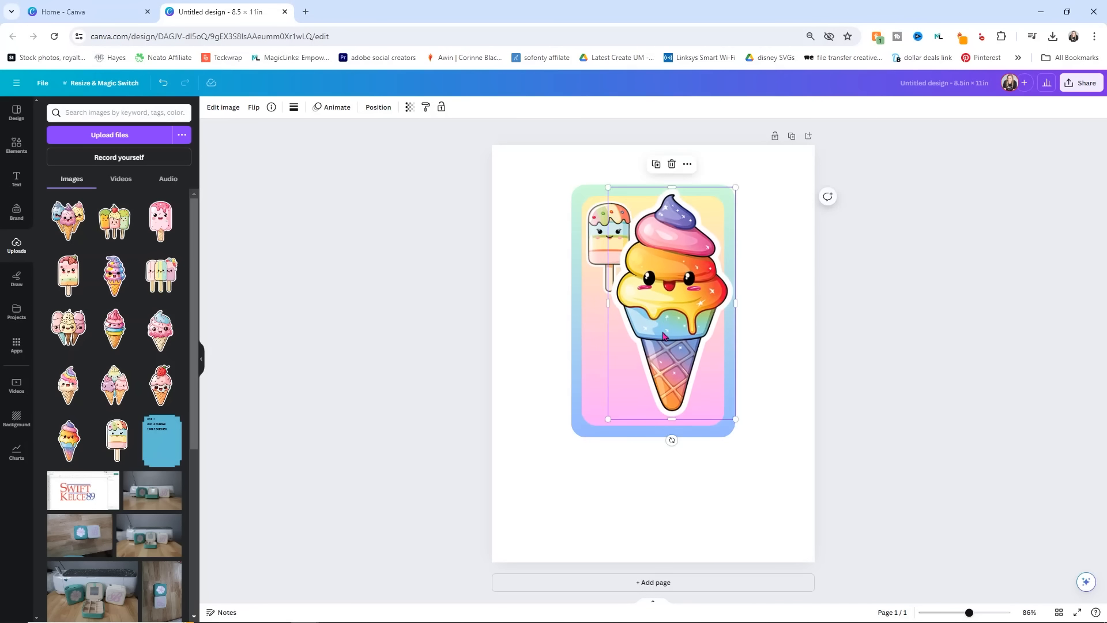
{"action": "left_click_drag", "start_coordinate": [734, 418], "coordinate": [618, 283]}
{"action": "left_click_drag", "start_coordinate": [642, 216], "coordinate": [635, 352]}
{"action": "left_click_drag", "start_coordinate": [620, 422], "coordinate": [594, 413]}
{"action": "left_click_drag", "start_coordinate": [629, 349], "coordinate": [622, 375]}
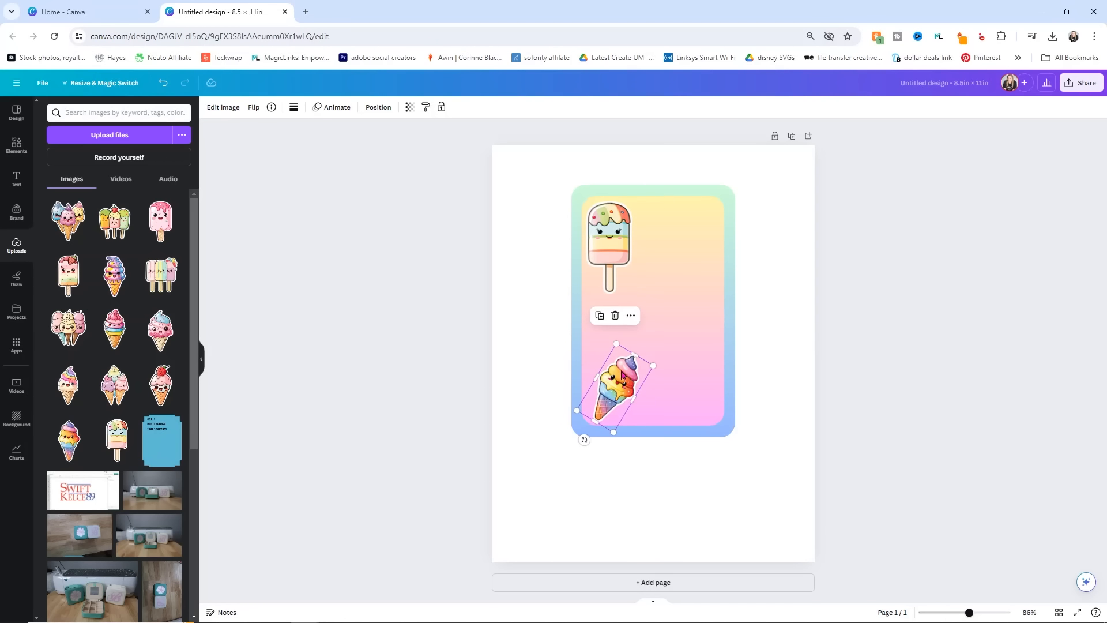
{"action": "left_click", "coordinate": [859, 398]}
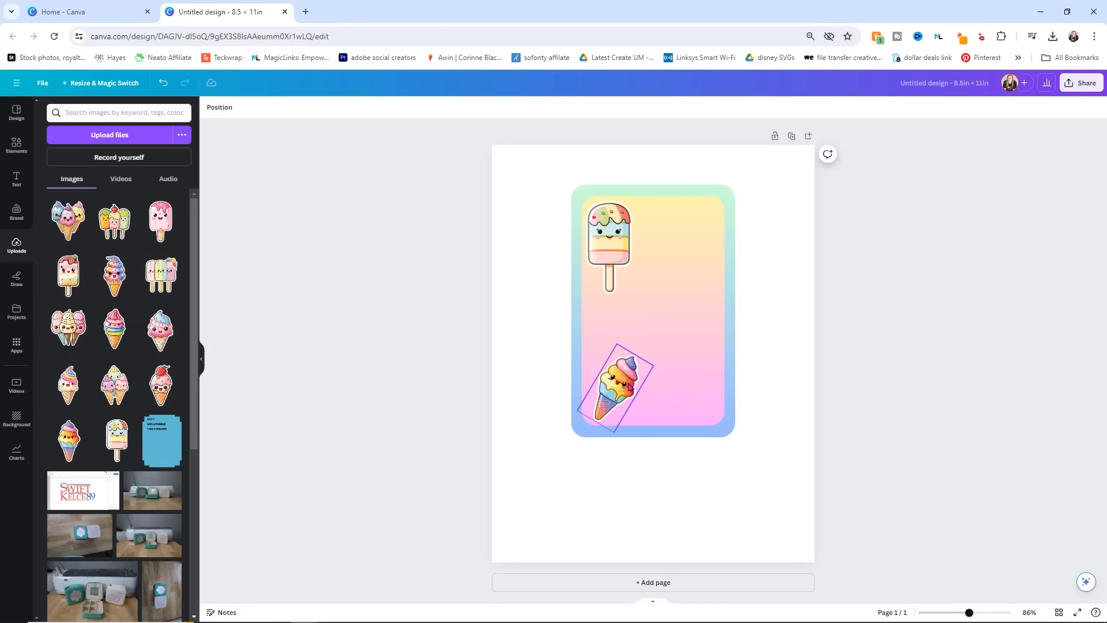
{"action": "left_click_drag", "start_coordinate": [632, 380], "coordinate": [625, 376]}
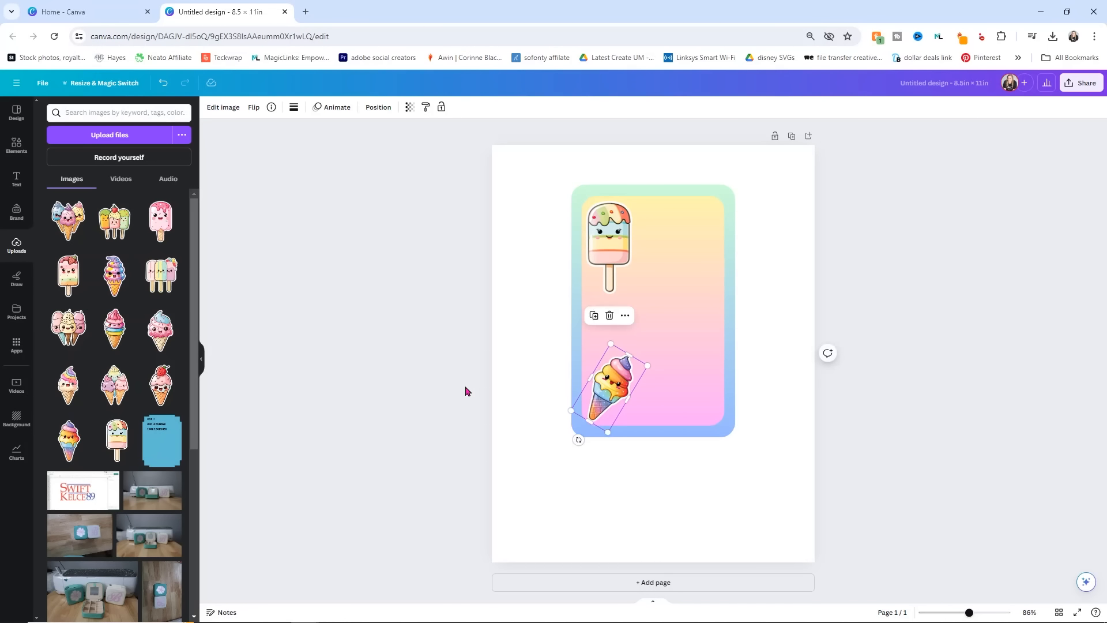
{"action": "left_click", "coordinate": [465, 387]}
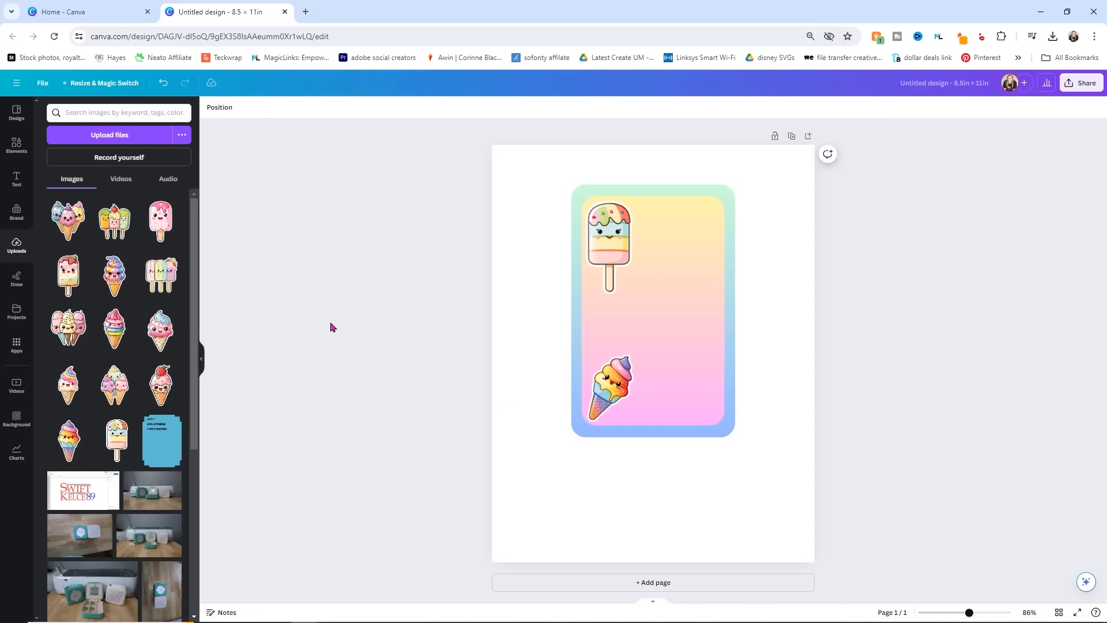
Step: Add the sticker of three pastel cones in yellow, purple and pink to the page and crop off its empty margins
{"action": "left_click", "coordinate": [124, 385]}
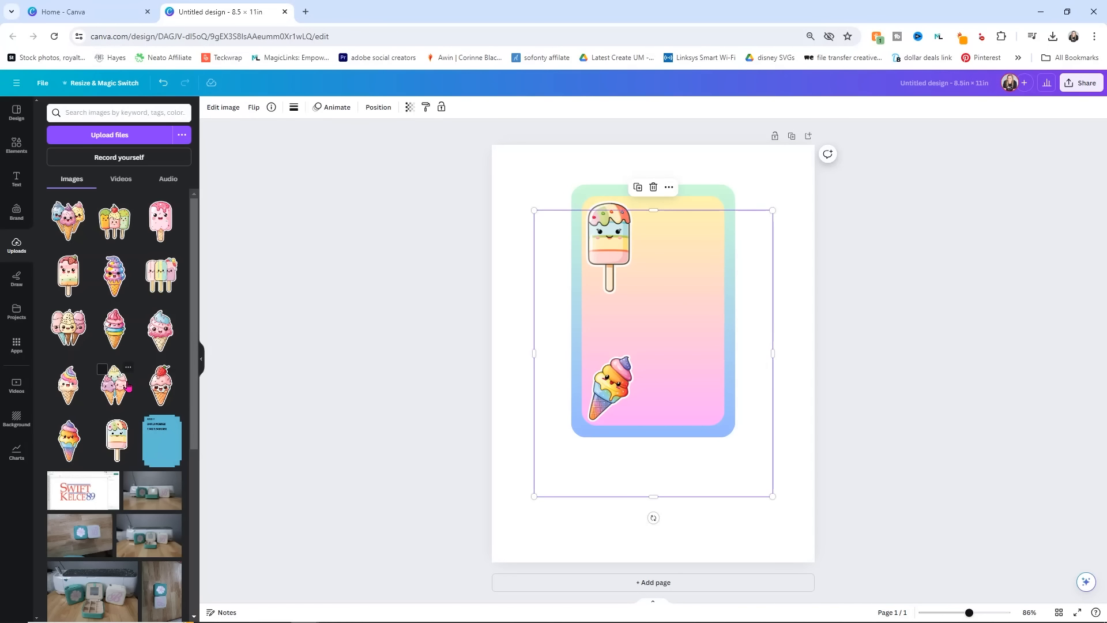
{"action": "left_click_drag", "start_coordinate": [774, 354], "coordinate": [735, 346]}
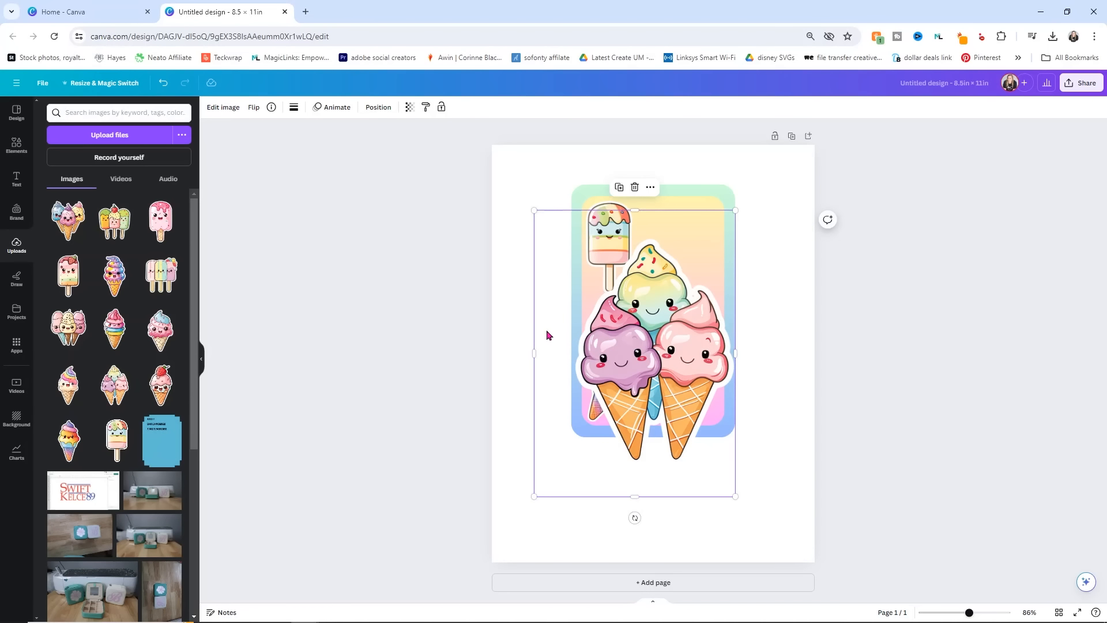
{"action": "left_click_drag", "start_coordinate": [534, 349], "coordinate": [574, 351]}
{"action": "left_click_drag", "start_coordinate": [655, 210], "coordinate": [658, 232]}
{"action": "left_click_drag", "start_coordinate": [655, 496], "coordinate": [656, 472]}
Step: Shrink the three pastel cones sticker and place it in the lower-right corner of the yellow-to-pink rectangle
{"action": "left_click_drag", "start_coordinate": [672, 433], "coordinate": [696, 338]}
{"action": "left_click_drag", "start_coordinate": [679, 378], "coordinate": [679, 372]}
{"action": "left_click_drag", "start_coordinate": [758, 371], "coordinate": [632, 230]}
{"action": "left_click_drag", "start_coordinate": [625, 183], "coordinate": [695, 382]}
Step: Shrink the striped popsicle sticker slightly, keeping it in the upper-left corner of the yellow-to-pink rectangle
{"action": "left_click", "coordinate": [619, 261]}
{"action": "left_click_drag", "start_coordinate": [633, 294], "coordinate": [625, 290]}
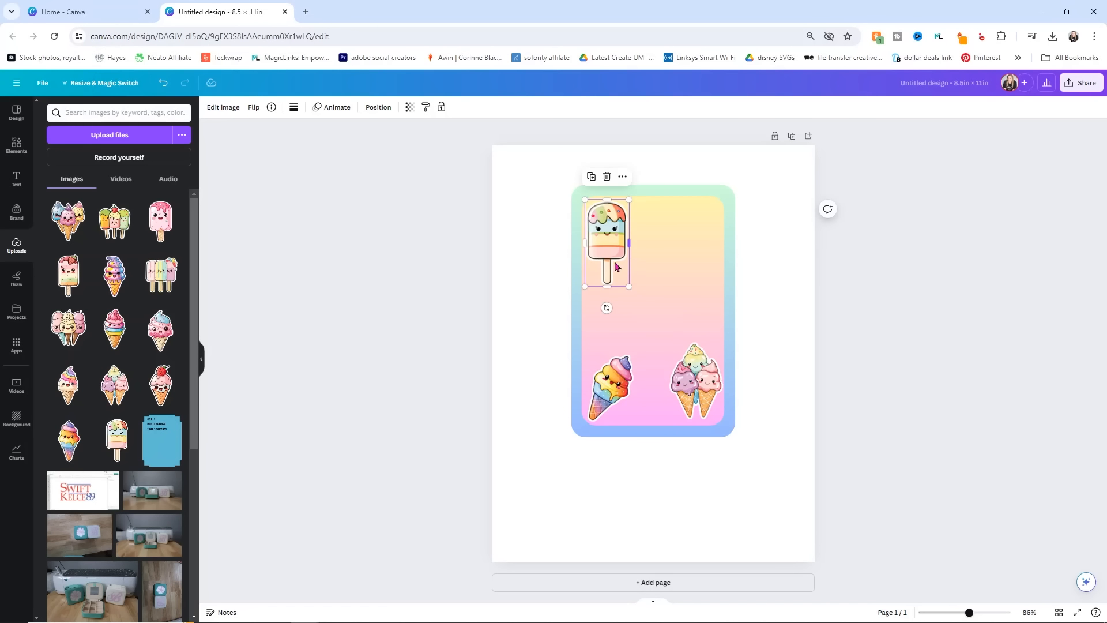
{"action": "left_click", "coordinate": [588, 234]}
{"action": "left_click", "coordinate": [611, 236]}
{"action": "left_click", "coordinate": [444, 330]}
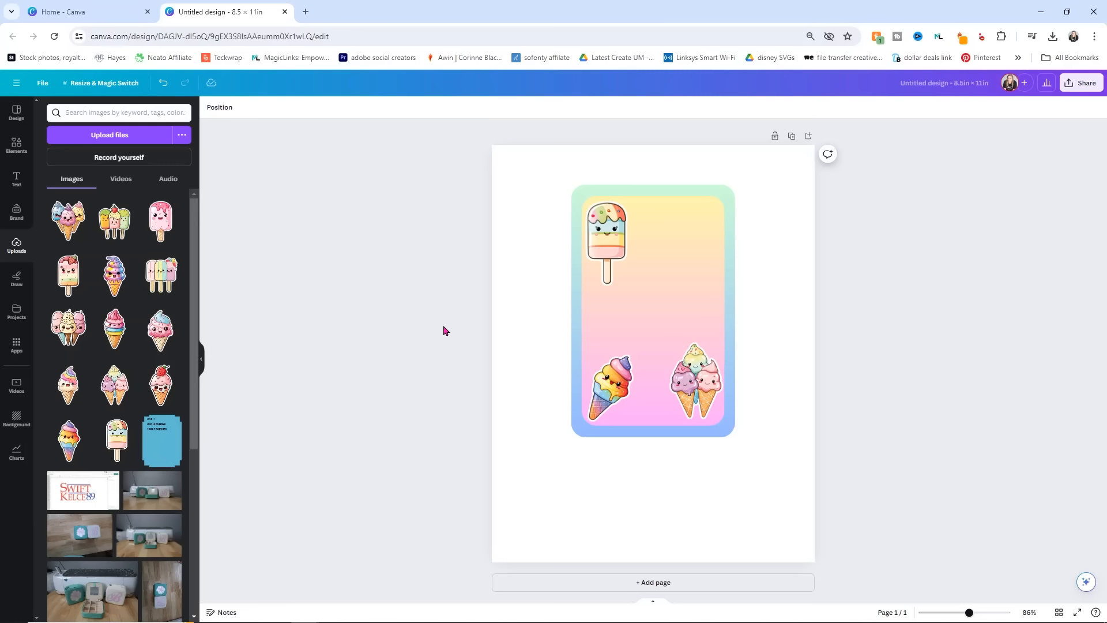
Step: Add the three-popsicle sticker topped with a strawberry, crop off its empty margins and move it up over the gradient background
{"action": "left_click", "coordinate": [115, 221]}
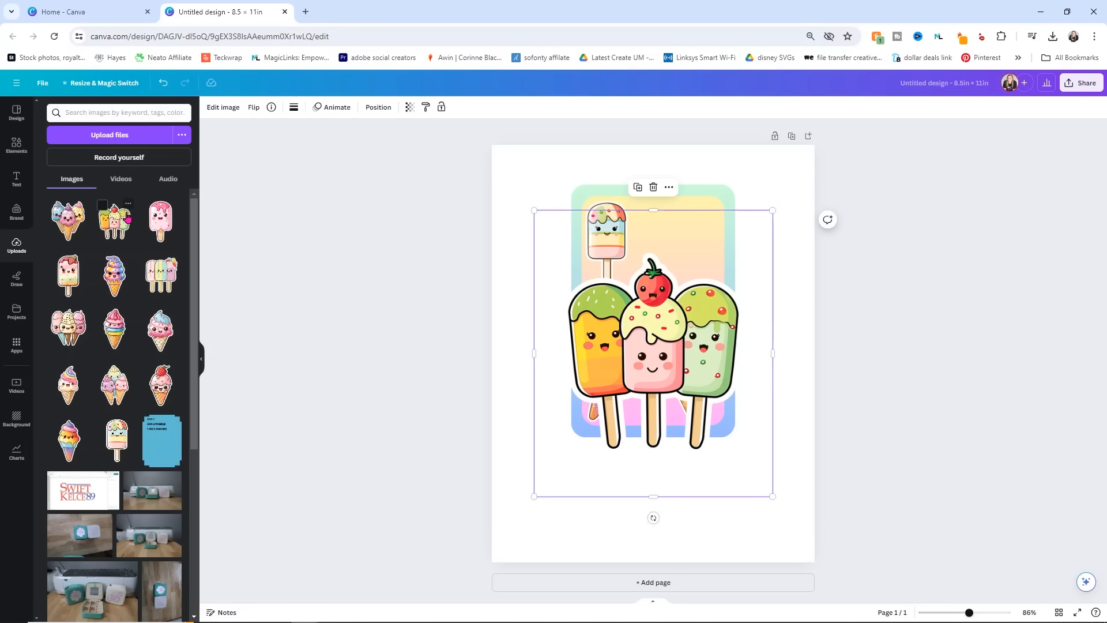
{"action": "left_click_drag", "start_coordinate": [773, 354], "coordinate": [733, 348]}
{"action": "left_click_drag", "start_coordinate": [524, 341], "coordinate": [550, 347]}
{"action": "left_click_drag", "start_coordinate": [634, 343], "coordinate": [662, 341]}
{"action": "left_click_drag", "start_coordinate": [577, 353], "coordinate": [579, 353]}
{"action": "left_click_drag", "start_coordinate": [672, 206], "coordinate": [676, 246]}
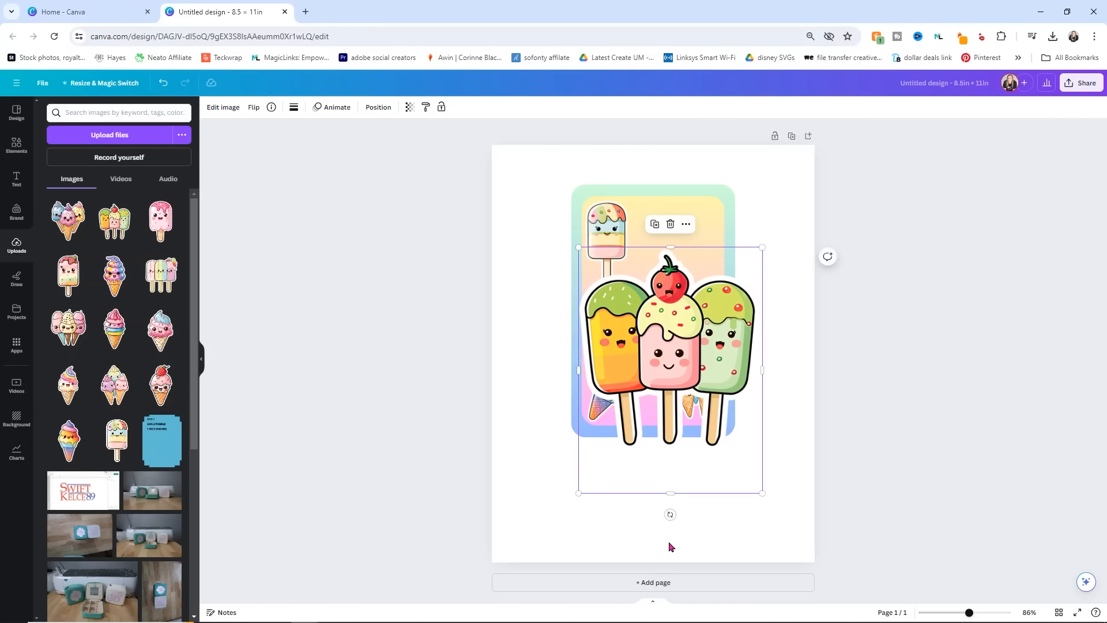
{"action": "left_click_drag", "start_coordinate": [702, 413], "coordinate": [701, 373]}
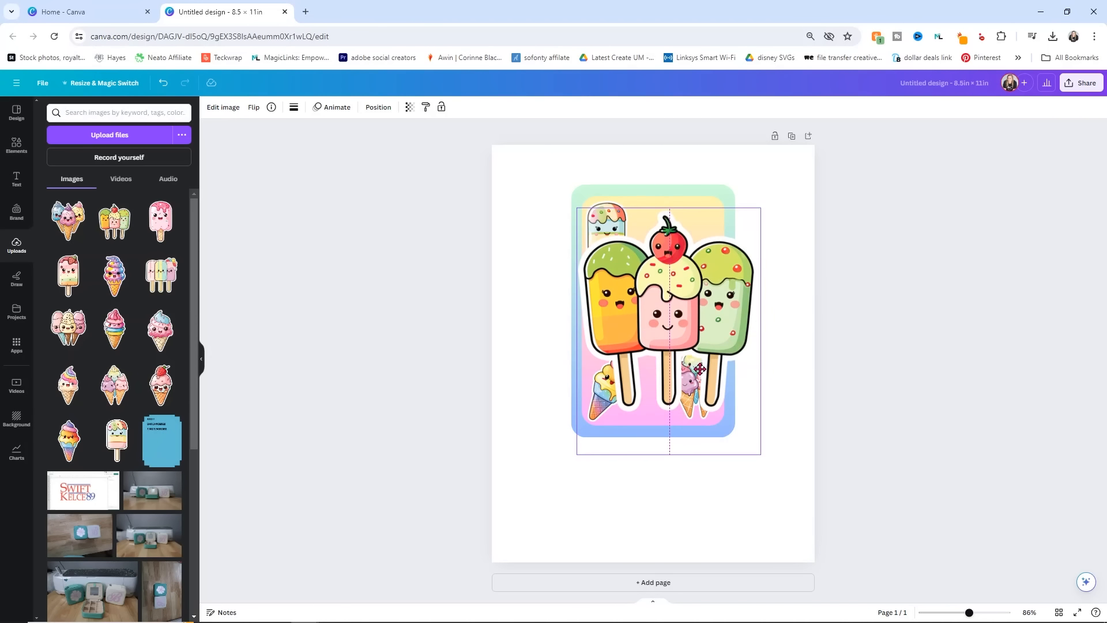
{"action": "key", "text": "Delete"}
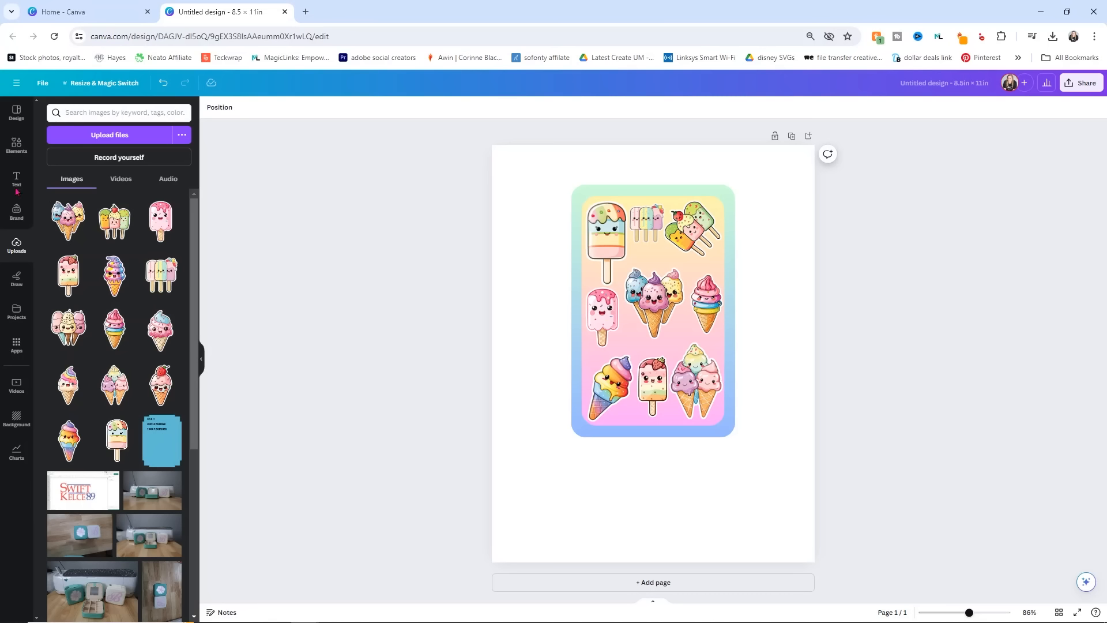
Step: Add the black signature logo from the Brand Kit and place it small in the lower-right corner of the blue border
{"action": "left_click", "coordinate": [16, 212]}
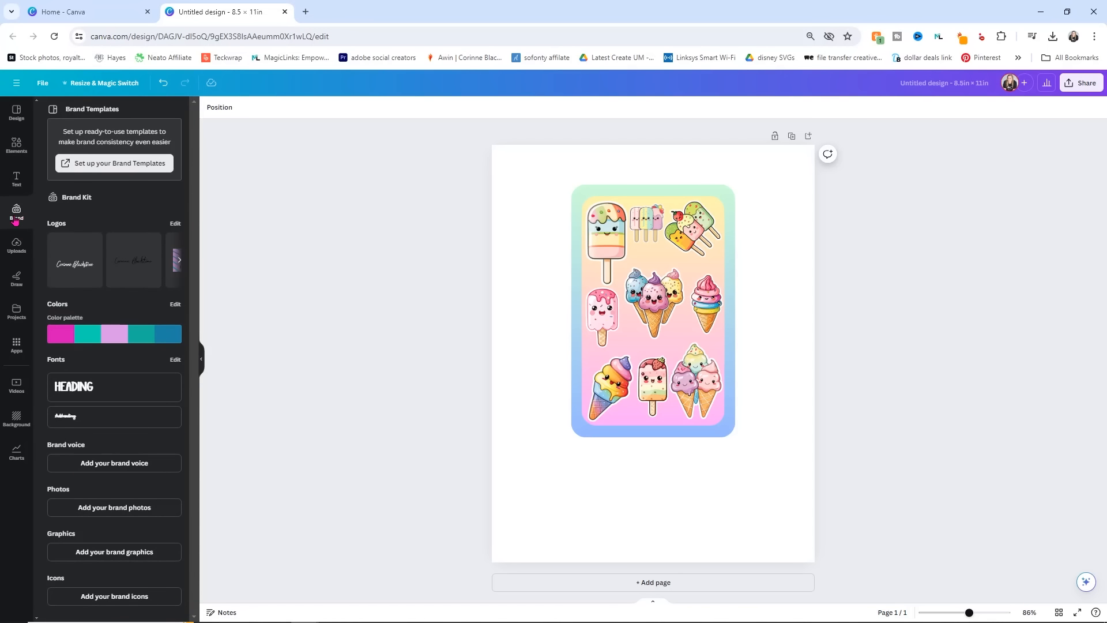
{"action": "left_click", "coordinate": [143, 263]}
{"action": "left_click_drag", "start_coordinate": [762, 381], "coordinate": [684, 427]}
{"action": "left_click", "coordinate": [551, 351]}
{"action": "left_click", "coordinate": [800, 443]}
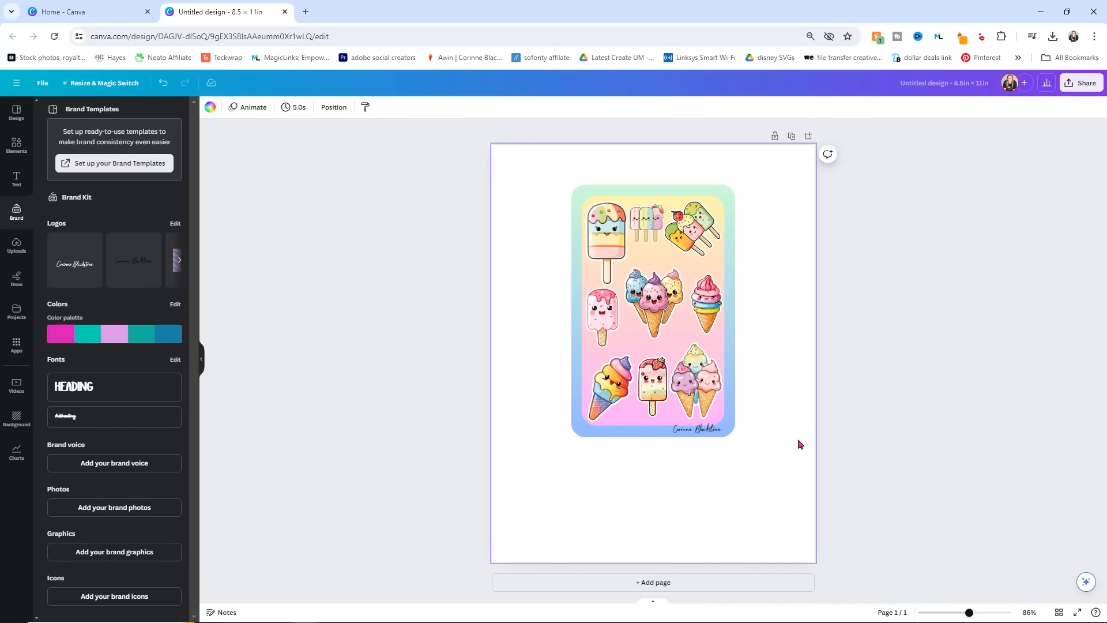
Step: Shrink the signature logo slightly so it fits within the blue border's lower-right corner
{"action": "left_click", "coordinate": [715, 432]}
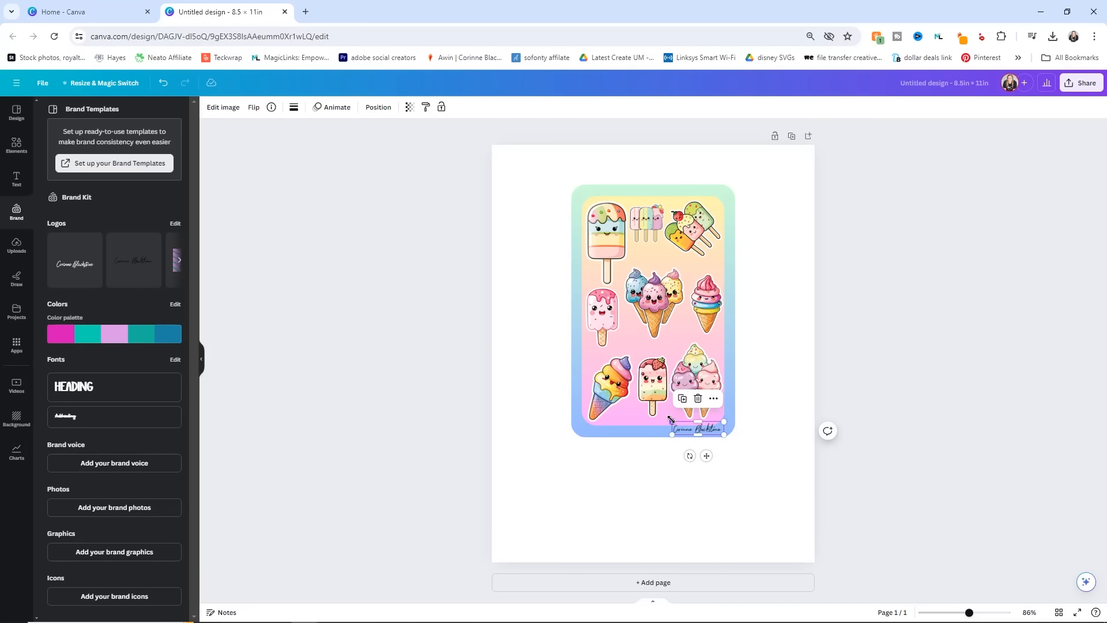
{"action": "left_click_drag", "start_coordinate": [672, 422], "coordinate": [678, 425]}
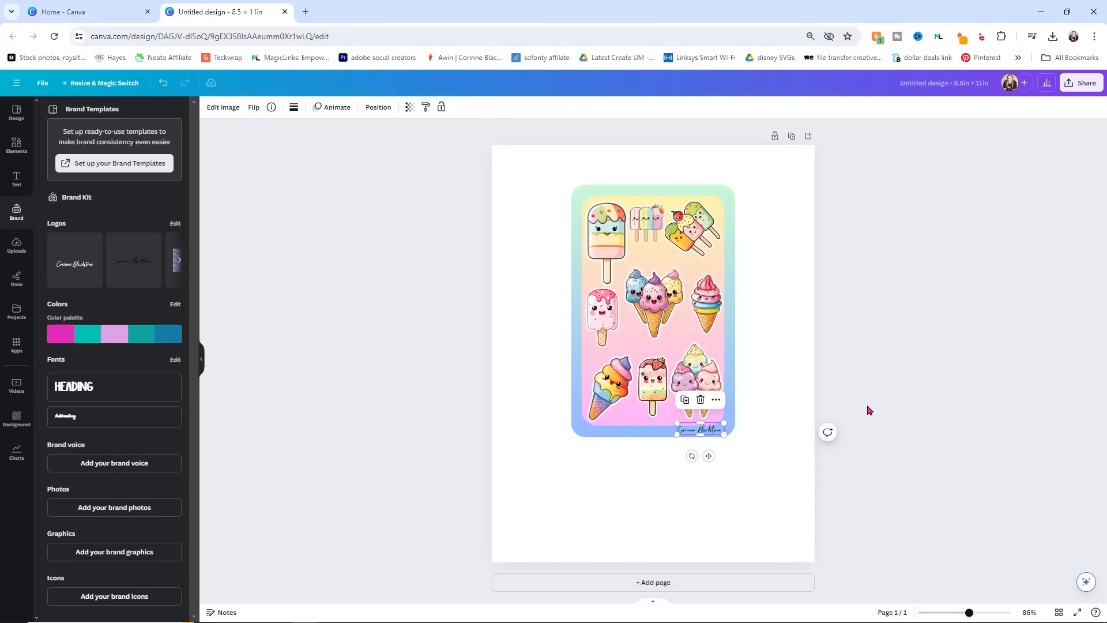
{"action": "left_click", "coordinate": [878, 410]}
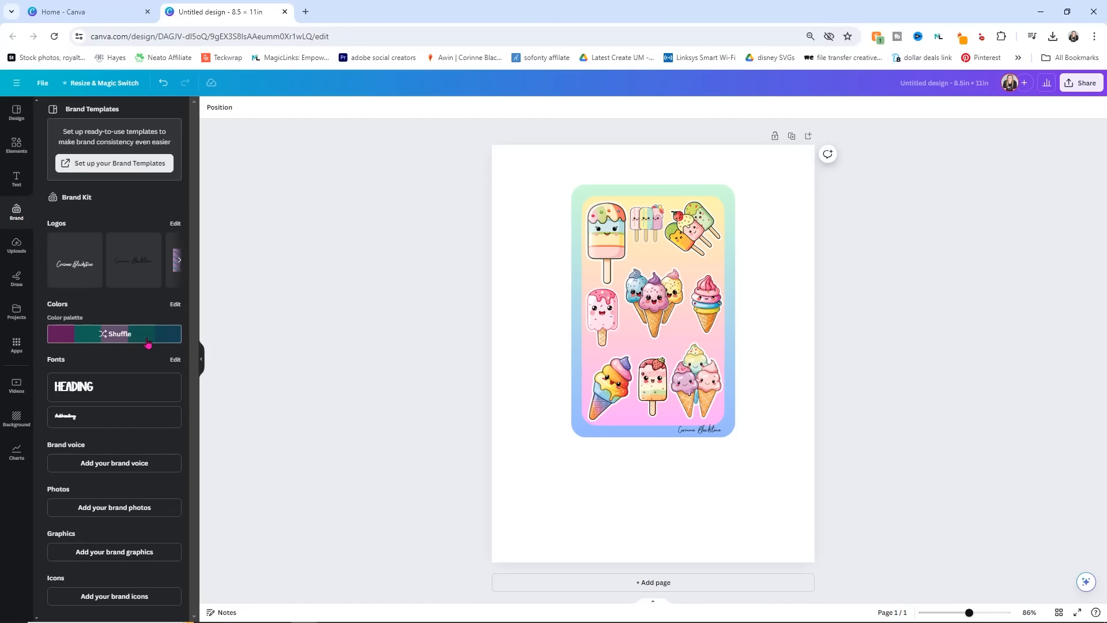
Step: Add a Brand Kit heading reading "HAVE A COOL SUMMER", shrink it to size 22.3 and place it on the green top border
{"action": "left_click", "coordinate": [20, 182]}
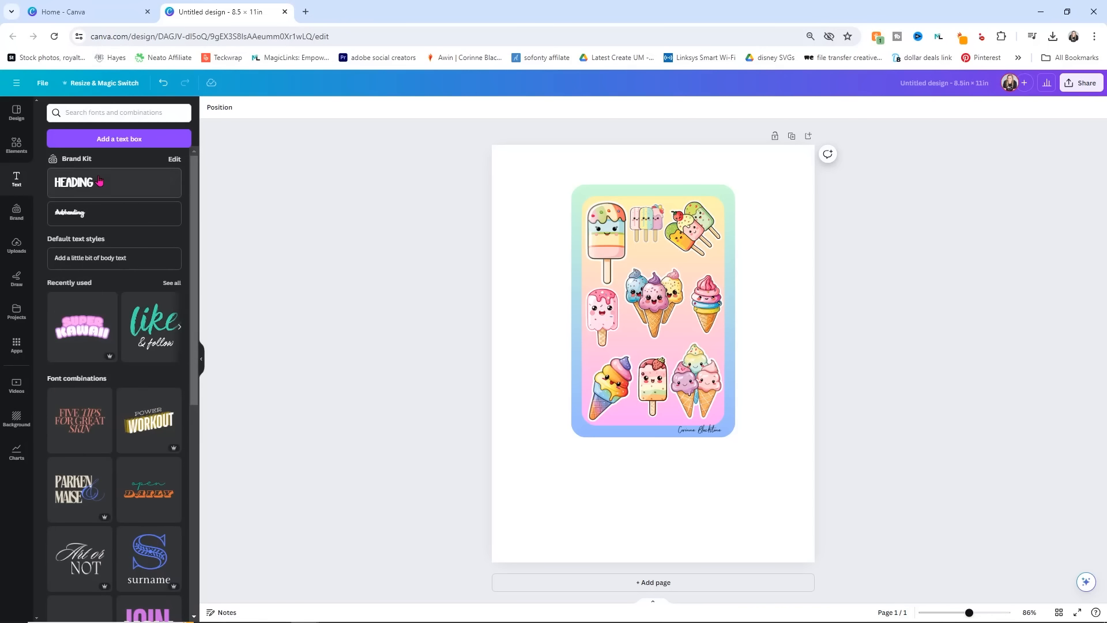
{"action": "left_click", "coordinate": [147, 181]}
{"action": "type", "text": "HAVE"}
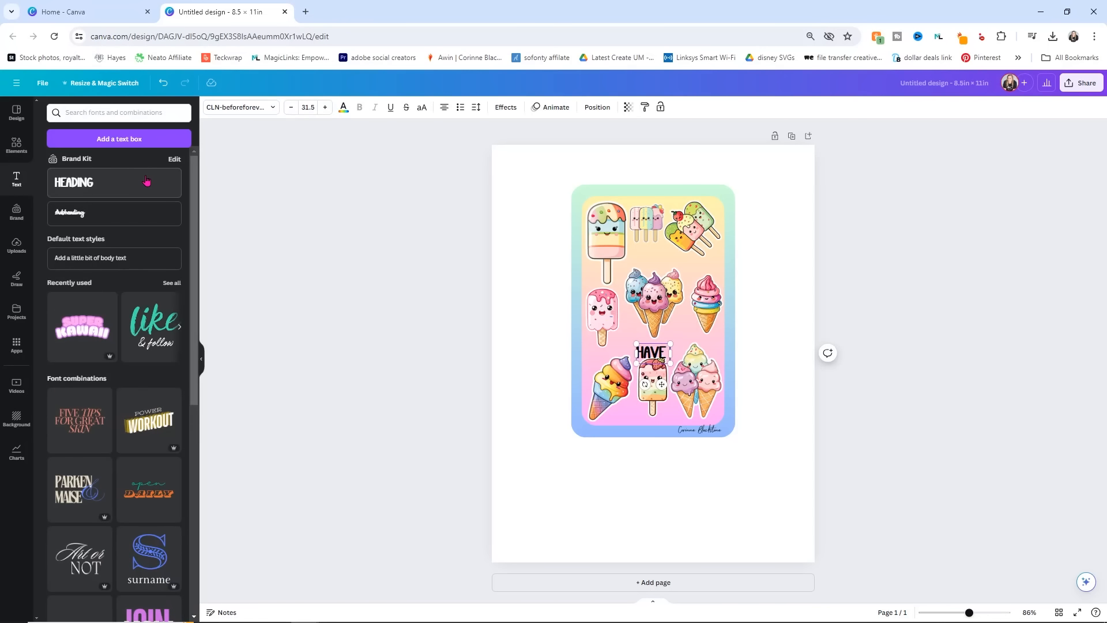
{"action": "type", "text": " A COOL SUMMER"}
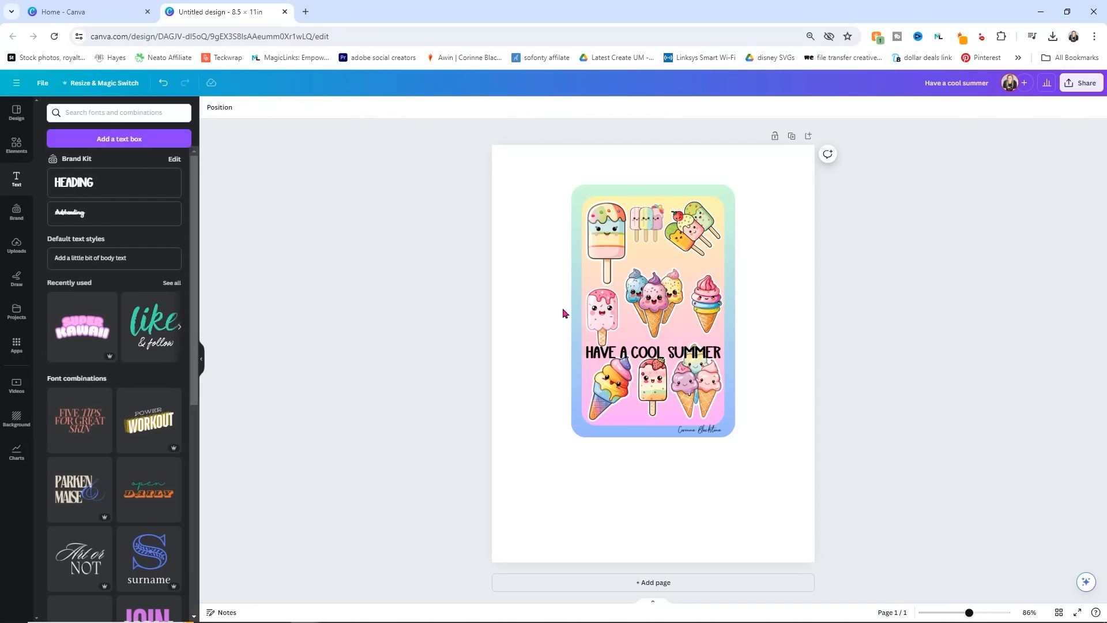
{"action": "left_click_drag", "start_coordinate": [668, 353], "coordinate": [682, 199]}
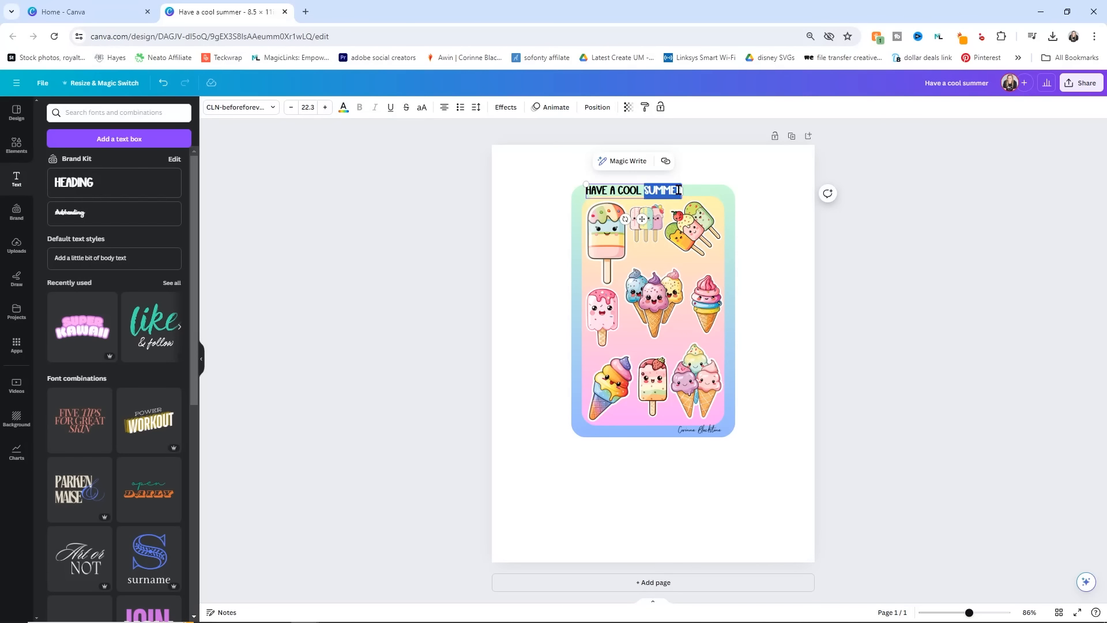
Step: Extend the title to read "HAVE A COOL SUMMER STICKER SET" and center it horizontally over the background's top border
{"action": "type", "text": "STICKER"}
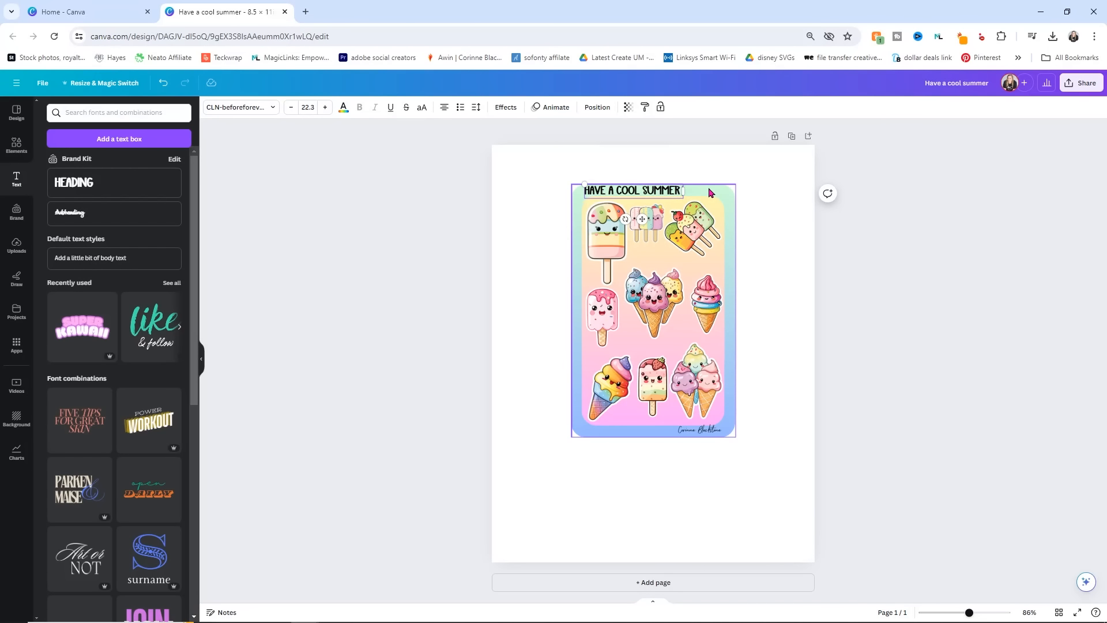
{"action": "type", "text": " SE"}
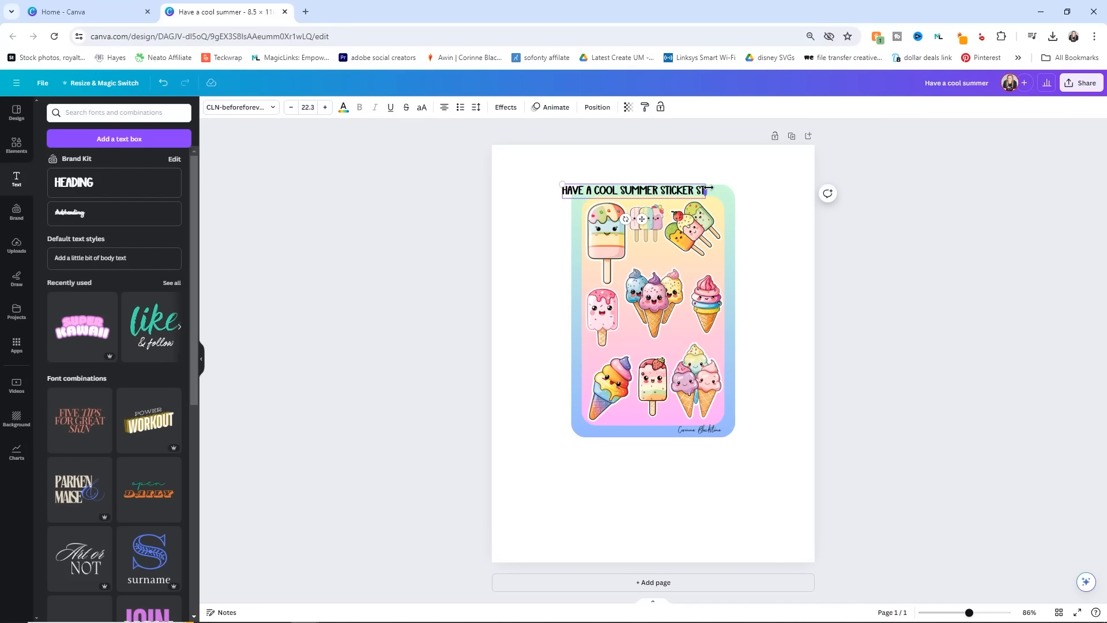
{"action": "type", "text": "T"}
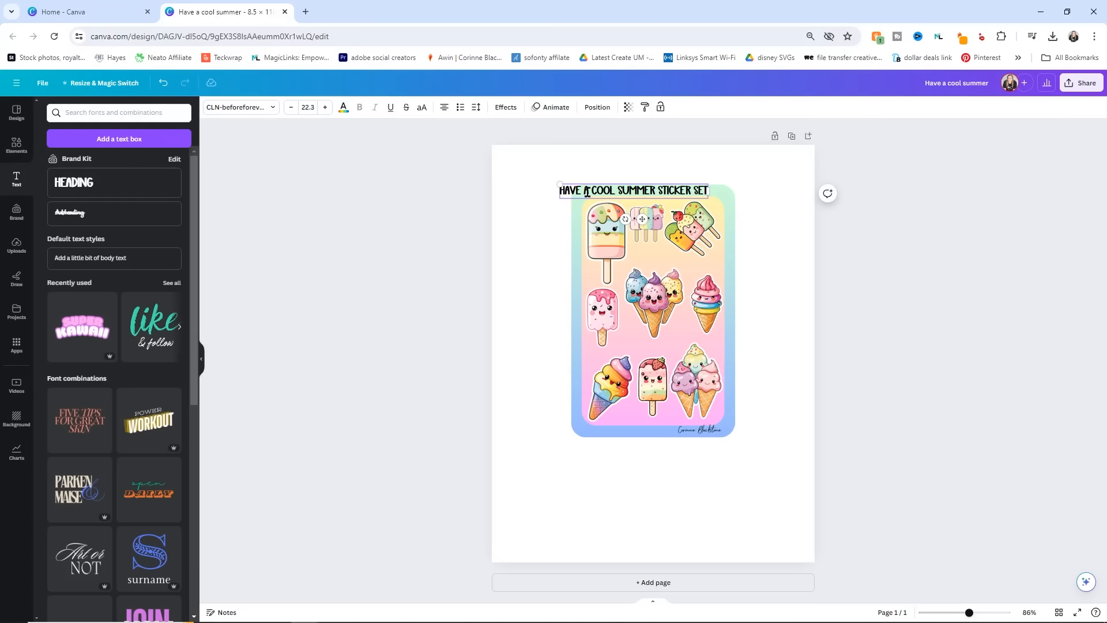
{"action": "left_click_drag", "start_coordinate": [648, 184], "coordinate": [668, 185]}
Step: Reduce the title to size 21.1 and center it within the green top border above the stickers
{"action": "scroll", "coordinate": [714, 254], "scroll_direction": "up", "scroll_amount": 5}
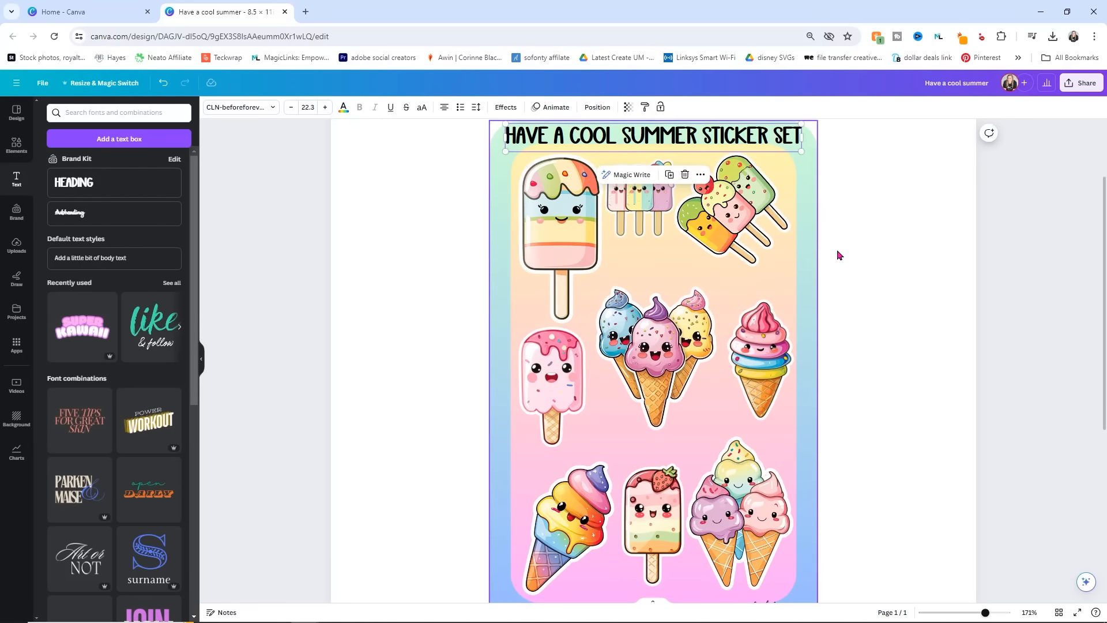
{"action": "scroll", "coordinate": [898, 265], "scroll_direction": "down", "scroll_amount": 2}
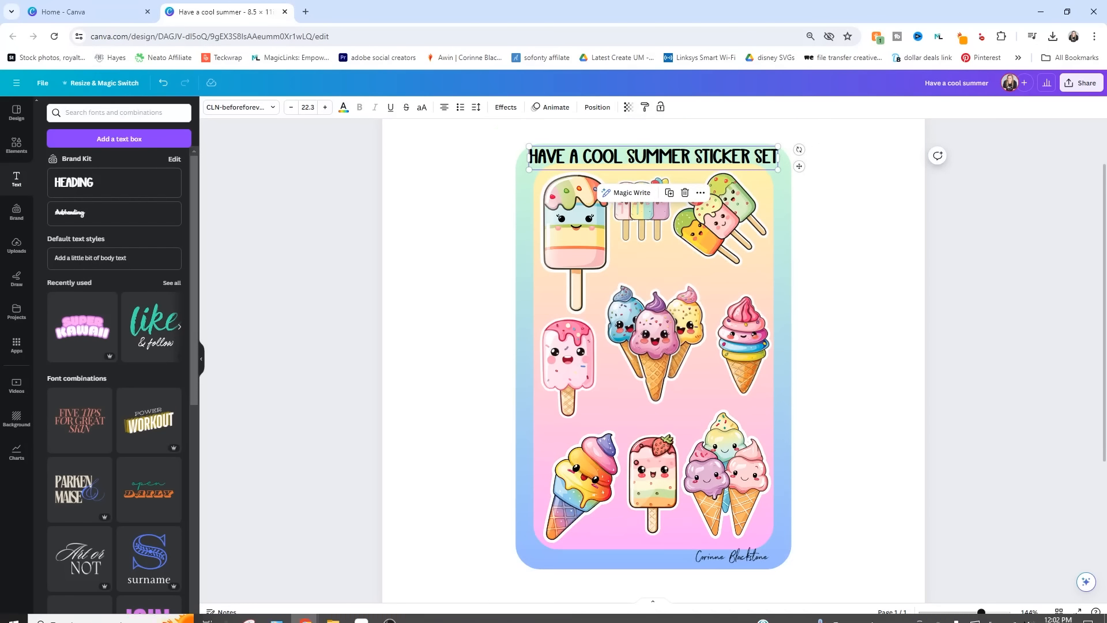
{"action": "left_click_drag", "start_coordinate": [981, 612], "coordinate": [994, 614]}
{"action": "scroll", "coordinate": [956, 444], "scroll_direction": "up", "scroll_amount": 4}
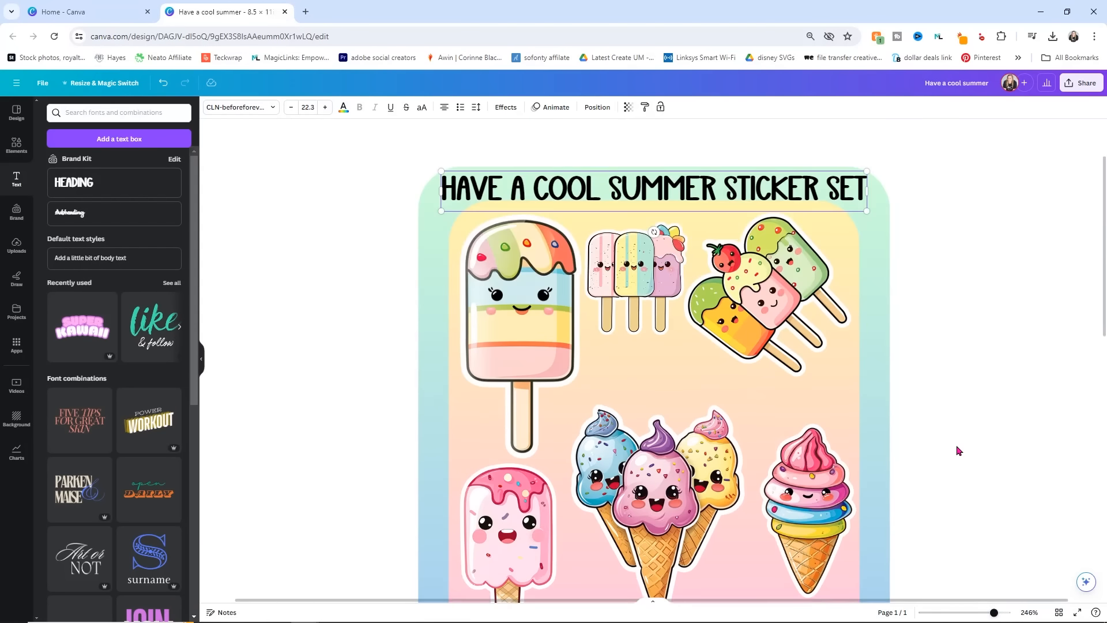
{"action": "mouse_move", "coordinate": [692, 238]}
{"action": "left_mouse_down"}
{"action": "mouse_move", "coordinate": [676, 237]}
{"action": "mouse_move", "coordinate": [697, 238]}
{"action": "left_mouse_up"}
{"action": "left_click_drag", "start_coordinate": [869, 268], "coordinate": [847, 267]}
{"action": "left_click_drag", "start_coordinate": [639, 239], "coordinate": [653, 237]}
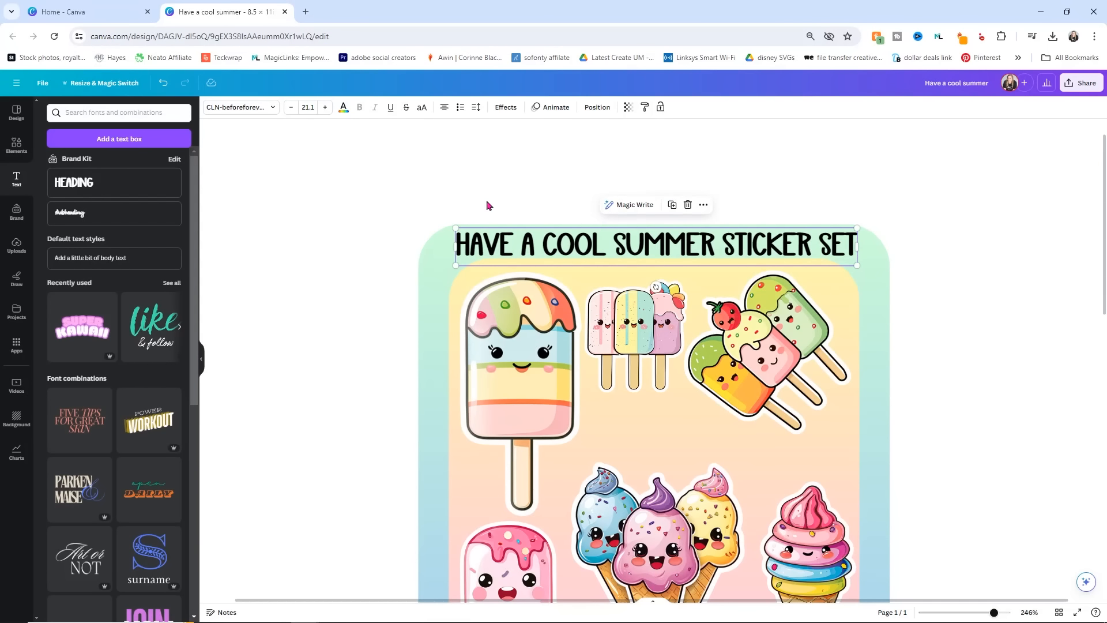
Step: Recolor the "HAVE A COOL SUMMER STICKER SET" title with the bright pink from the default solid colors
{"action": "left_click", "coordinate": [343, 107]}
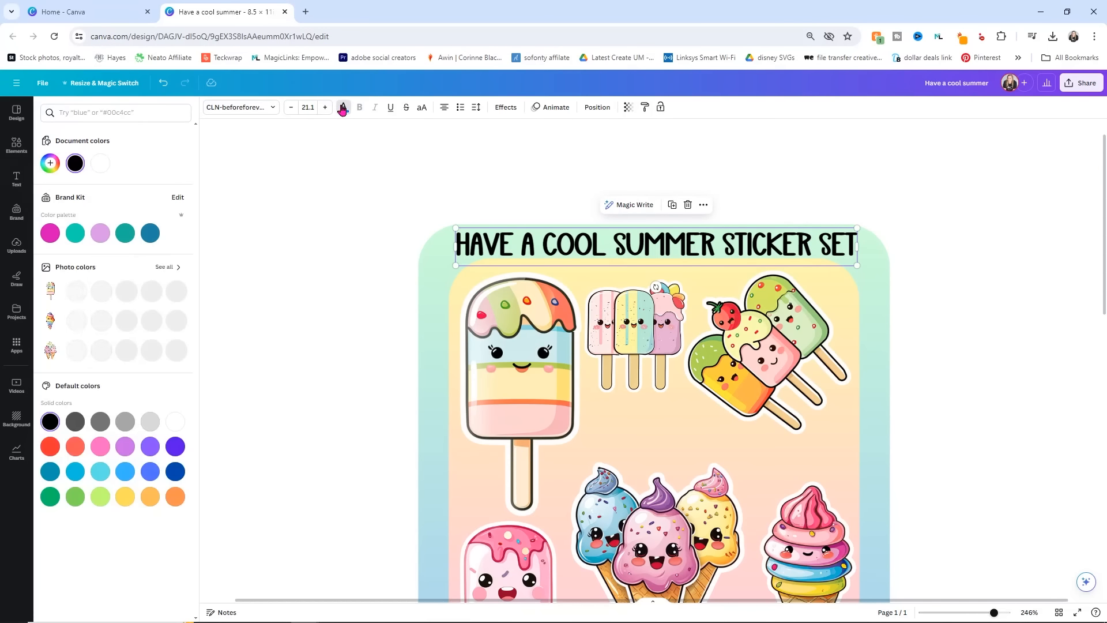
{"action": "left_click", "coordinate": [101, 317]}
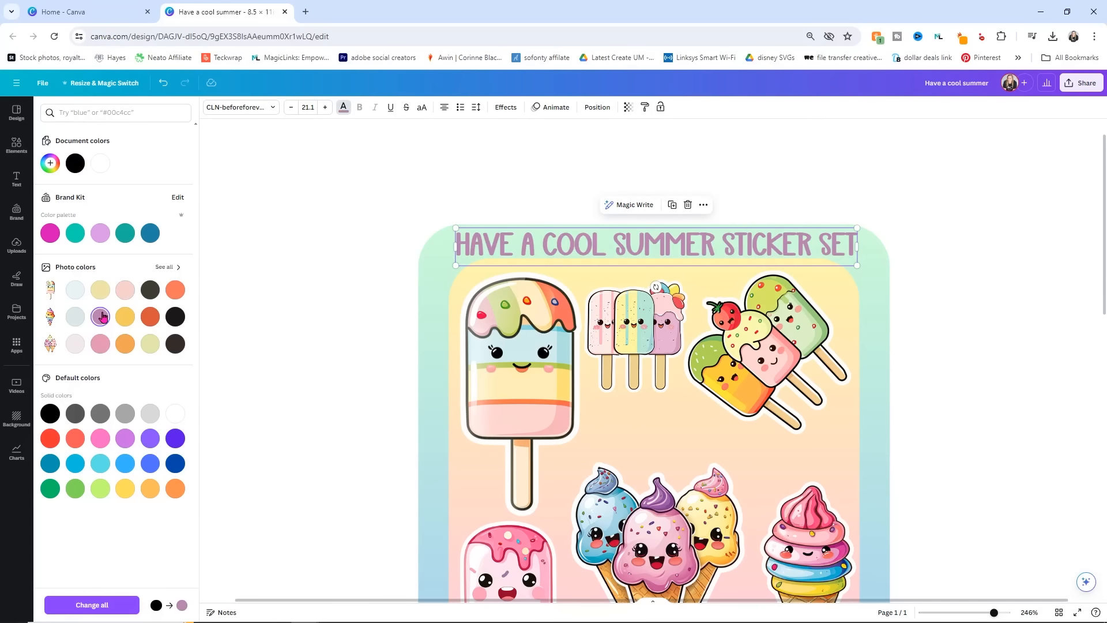
{"action": "left_click", "coordinate": [101, 345]}
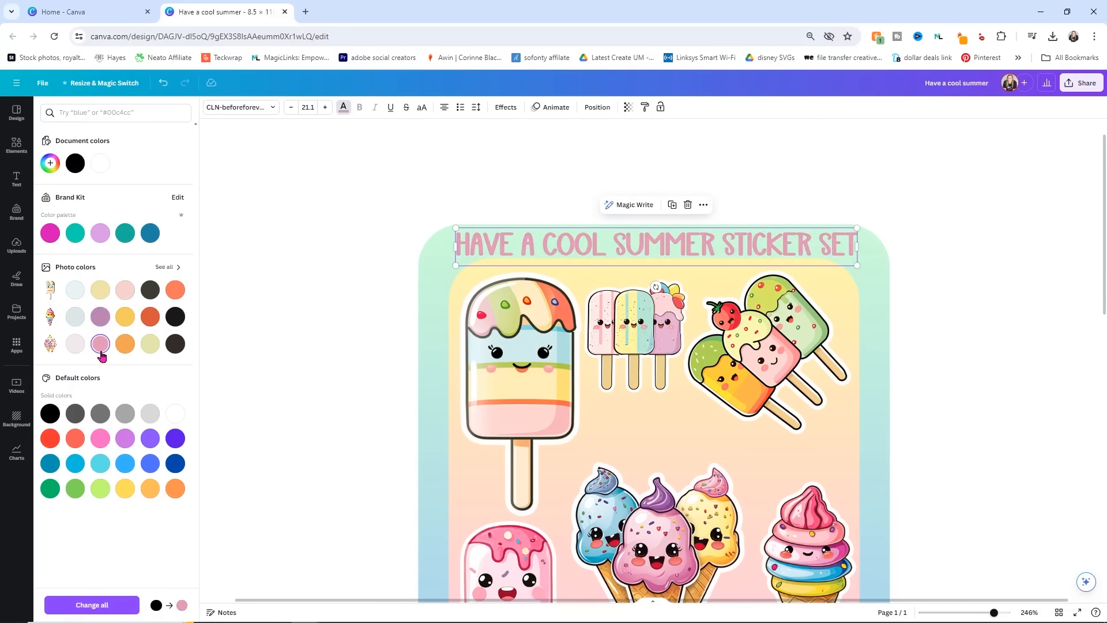
{"action": "left_click", "coordinate": [124, 318]}
{"action": "left_click", "coordinate": [125, 438]}
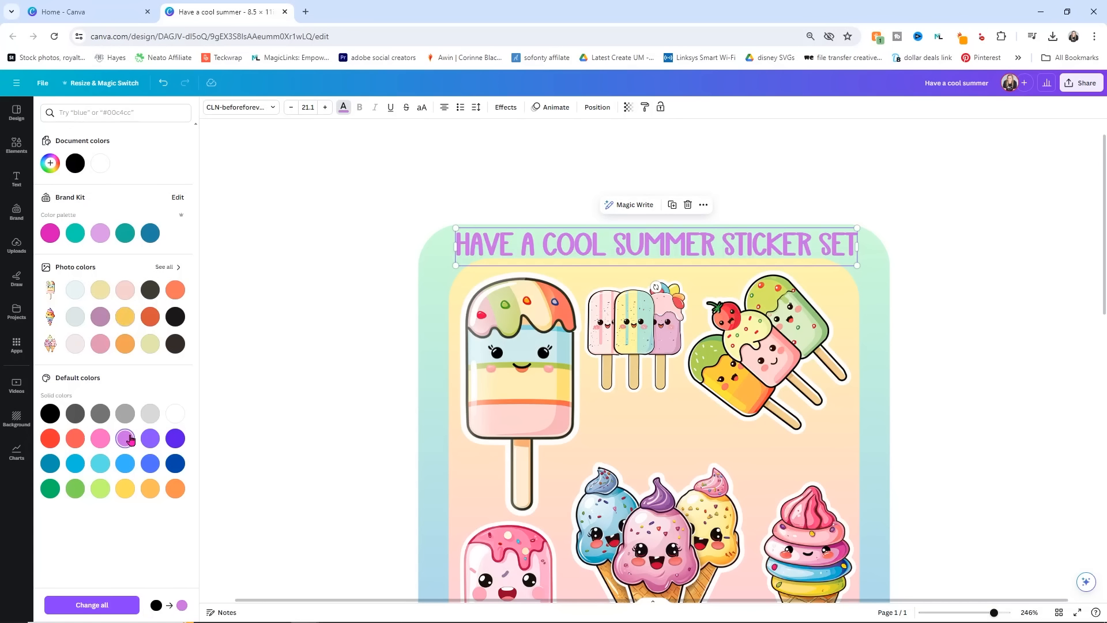
{"action": "left_click", "coordinate": [99, 438]}
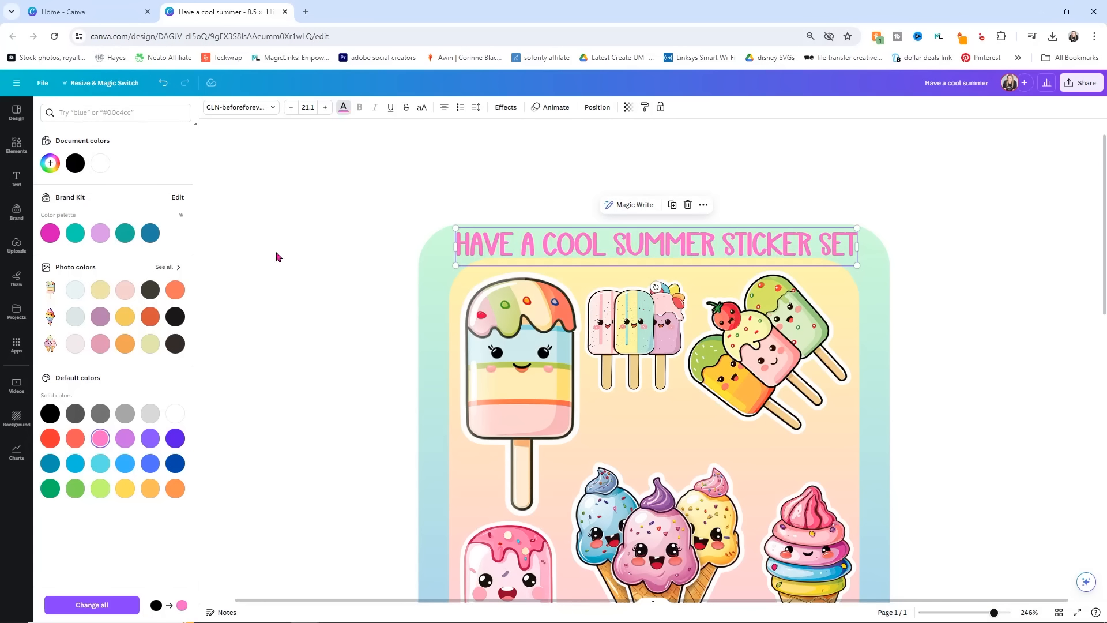
{"action": "left_click", "coordinate": [276, 254]}
Step: Nudge the signature logo slightly lower within the blue bottom border of the sticker sheet
{"action": "scroll", "coordinate": [1063, 349], "scroll_direction": "down", "scroll_amount": 8}
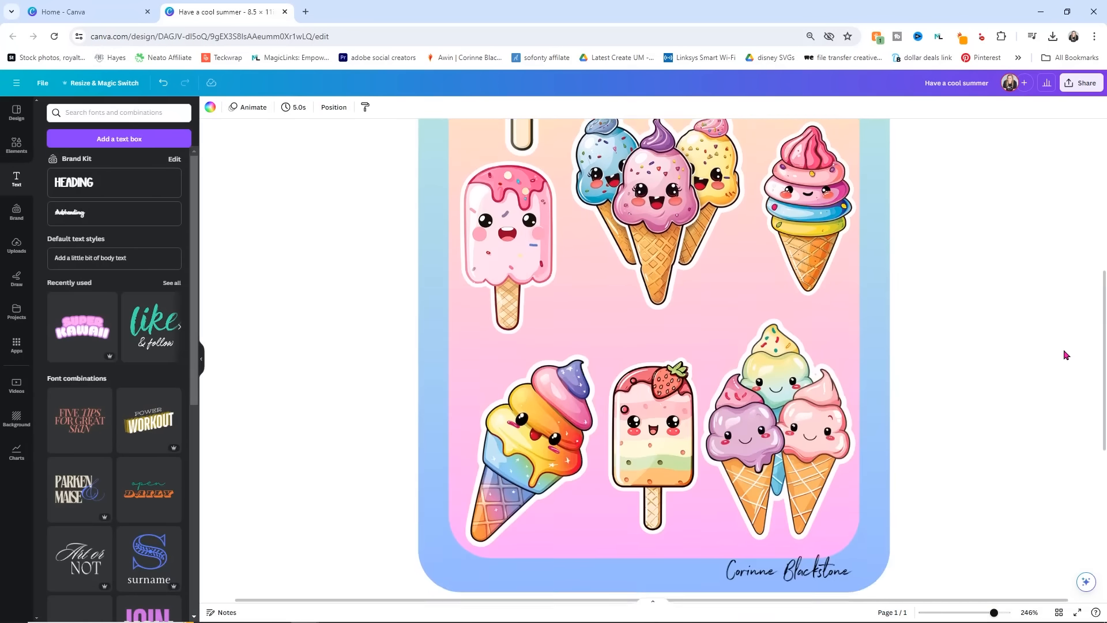
{"action": "left_click", "coordinate": [830, 468]}
{"action": "left_click_drag", "start_coordinate": [803, 470], "coordinate": [801, 472]}
{"action": "left_click", "coordinate": [986, 420]}
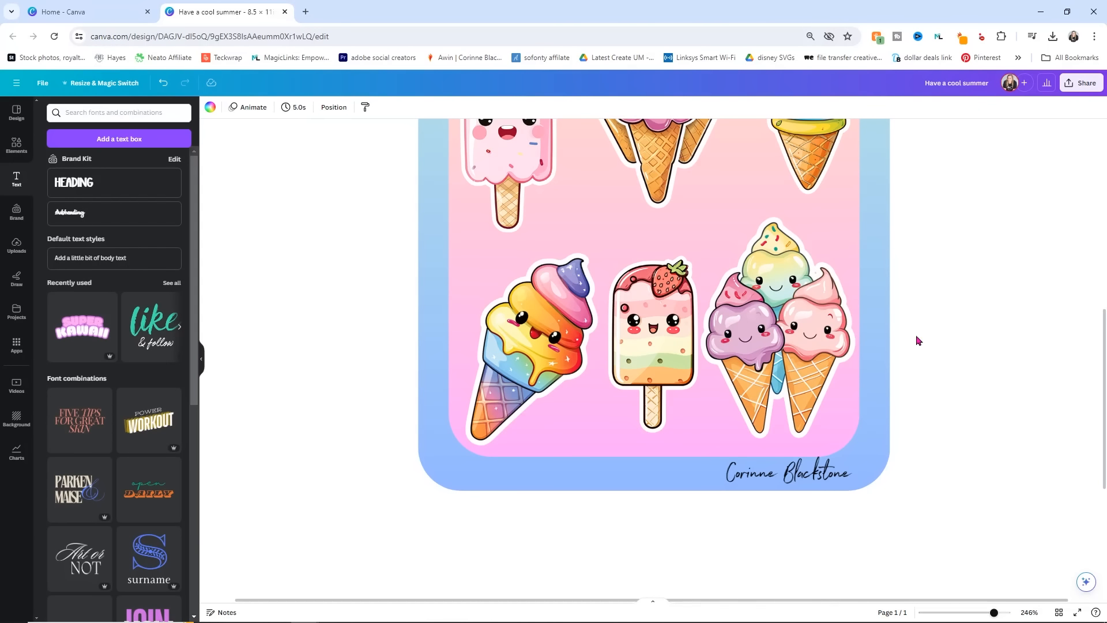
{"action": "scroll", "coordinate": [923, 287], "scroll_direction": "down", "scroll_amount": 5}
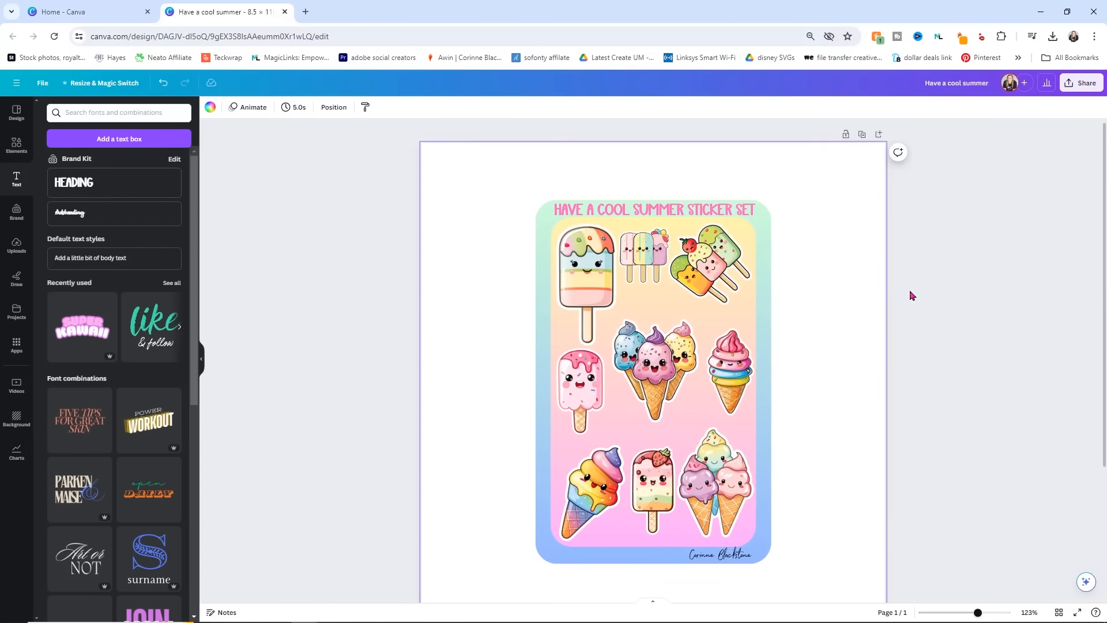
{"action": "scroll", "coordinate": [909, 291], "scroll_direction": "down", "scroll_amount": 1}
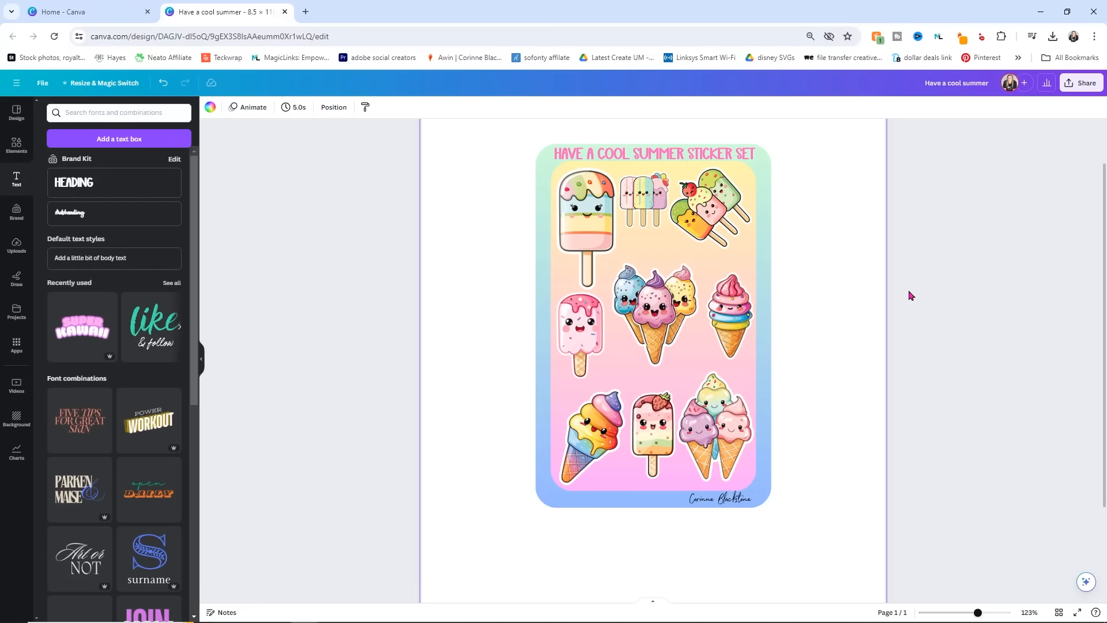
{"action": "scroll", "coordinate": [946, 254], "scroll_direction": "down", "scroll_amount": 5}
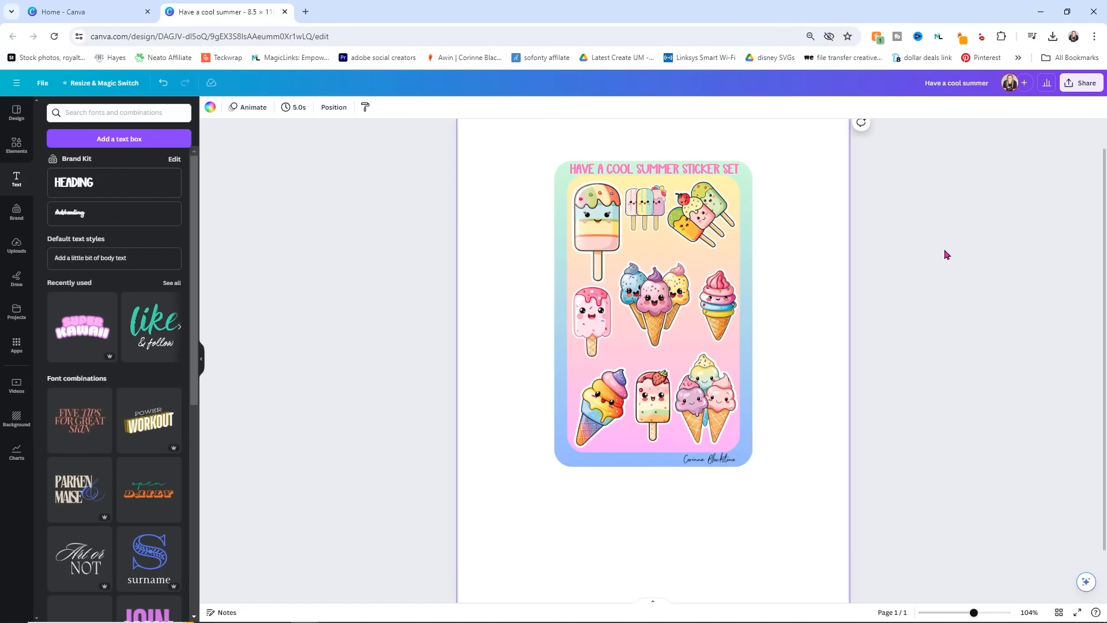
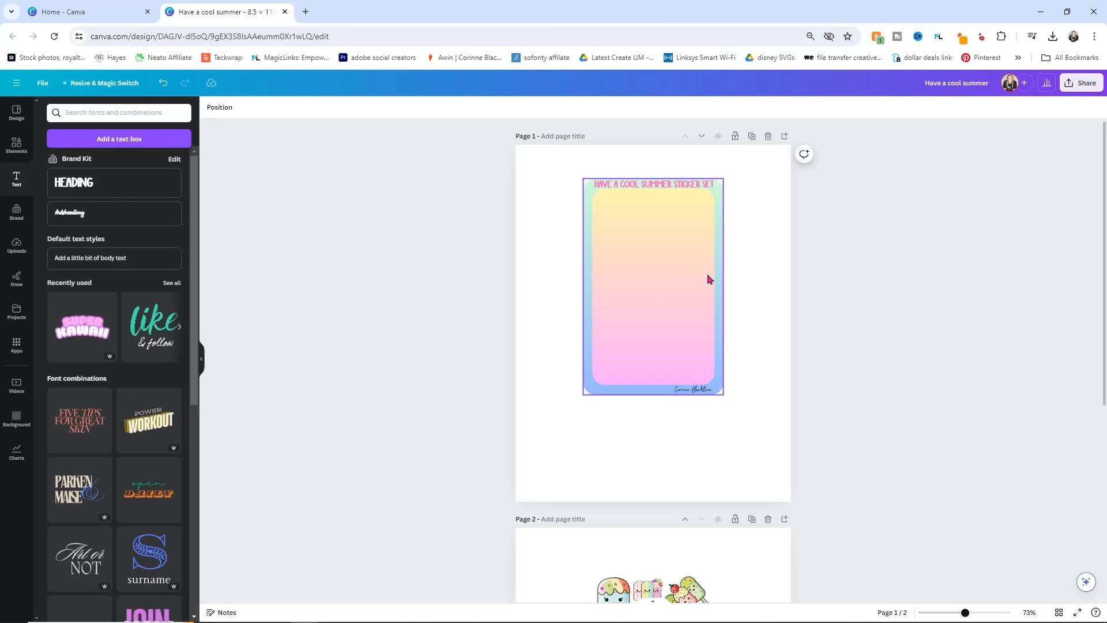
{"action": "scroll", "coordinate": [832, 264], "scroll_direction": "down", "scroll_amount": 2}
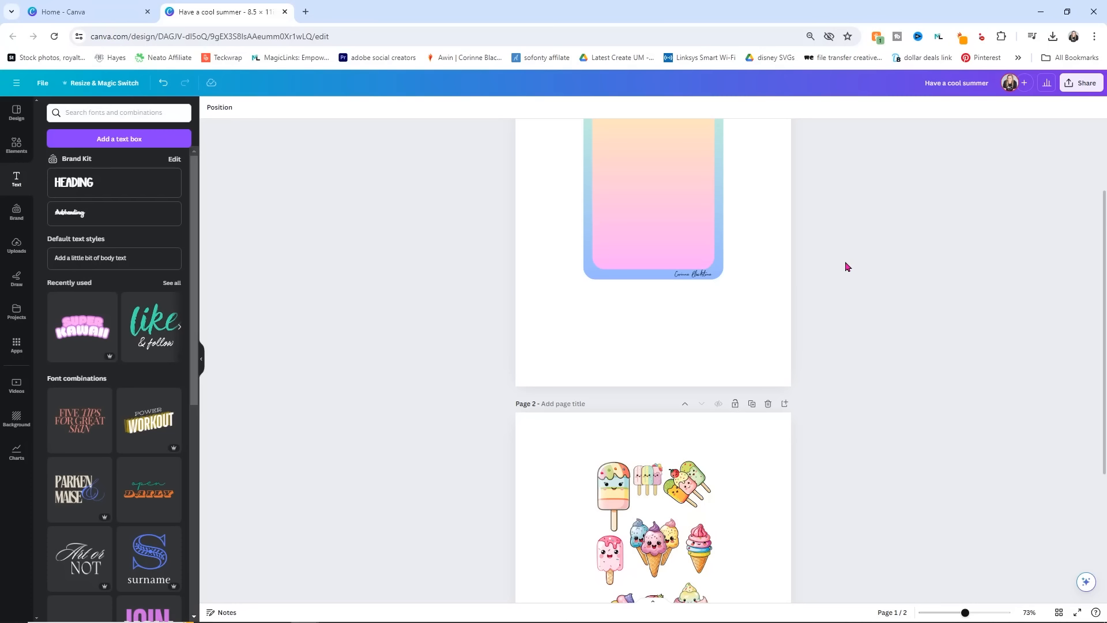
{"action": "scroll", "coordinate": [845, 263], "scroll_direction": "up", "scroll_amount": 2}
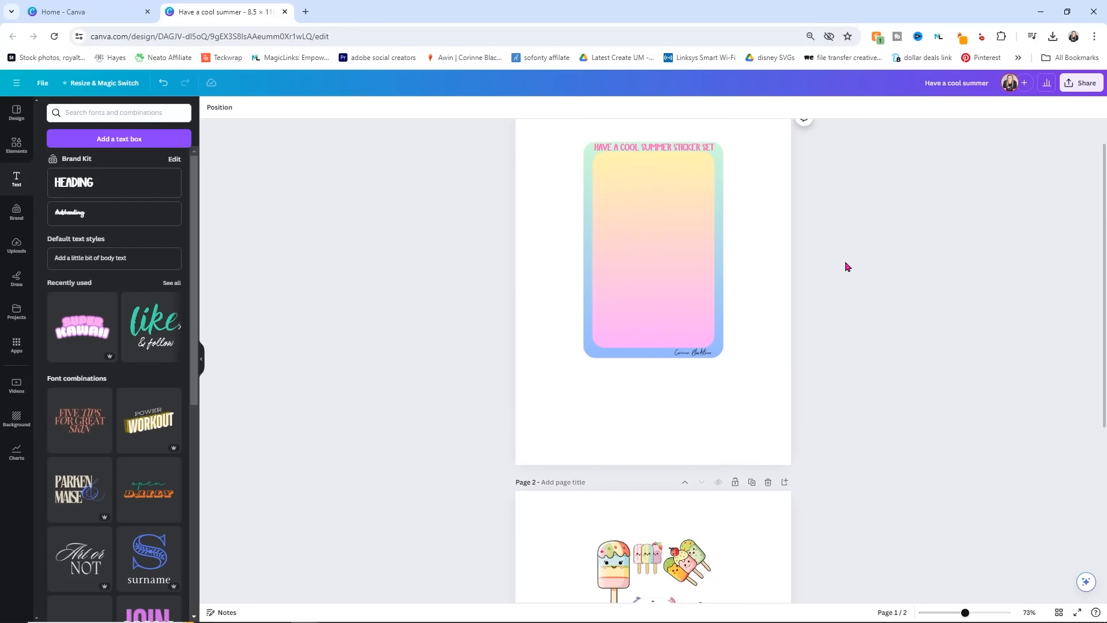
Step: Download both pages as PNG with a transparent background and save the zip as "Have a cool summer pro"
{"action": "left_click", "coordinate": [1066, 95]}
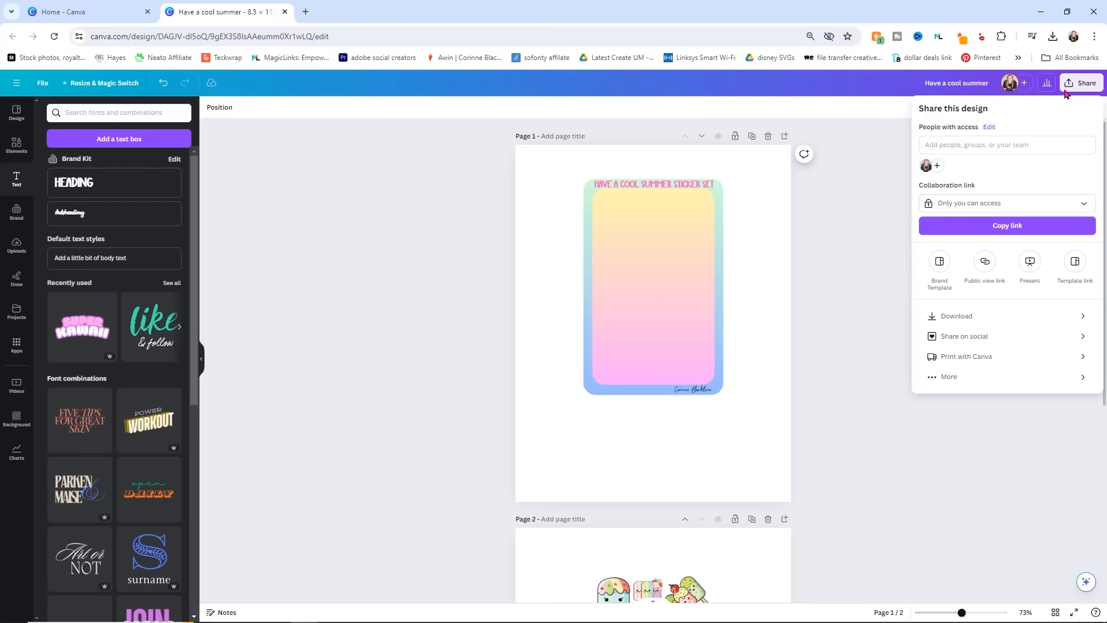
{"action": "left_click", "coordinate": [964, 317]}
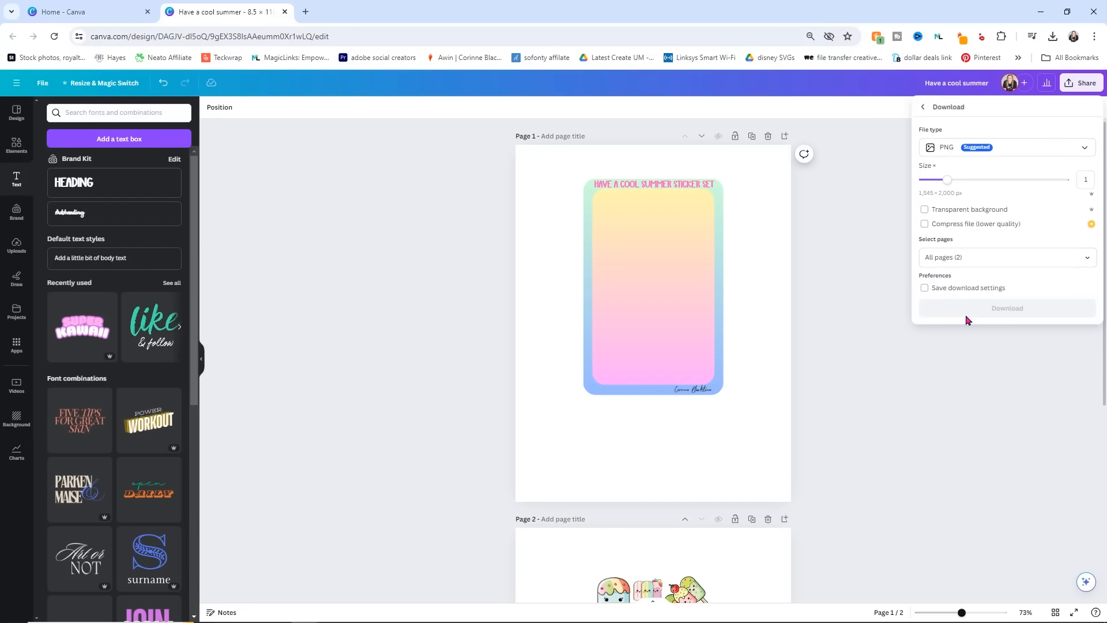
{"action": "left_click", "coordinate": [925, 211]}
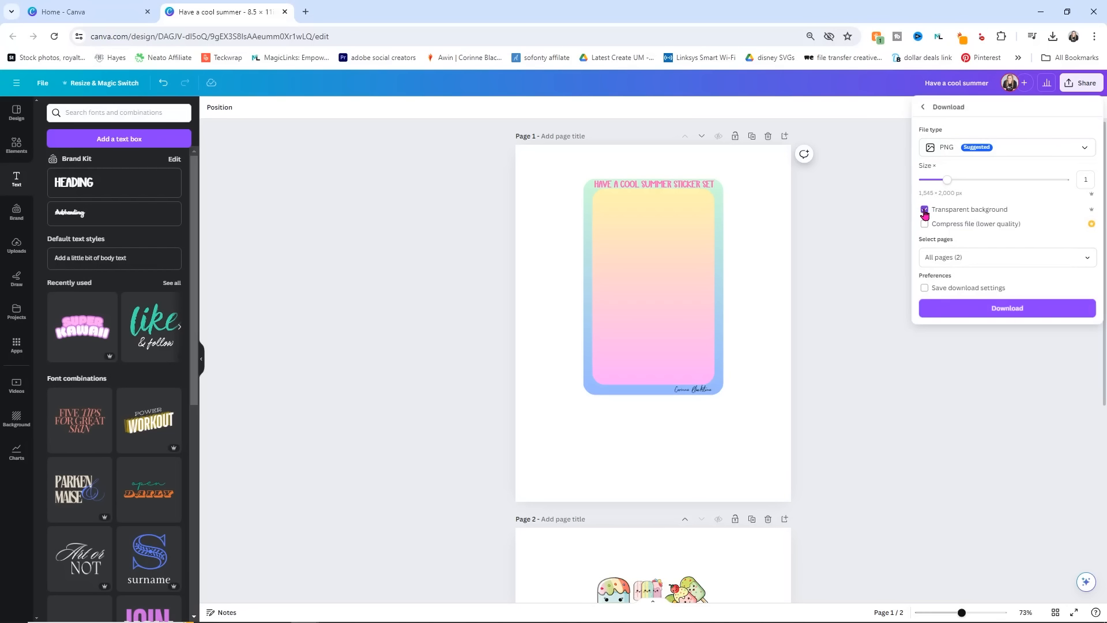
{"action": "left_click", "coordinate": [1006, 309]}
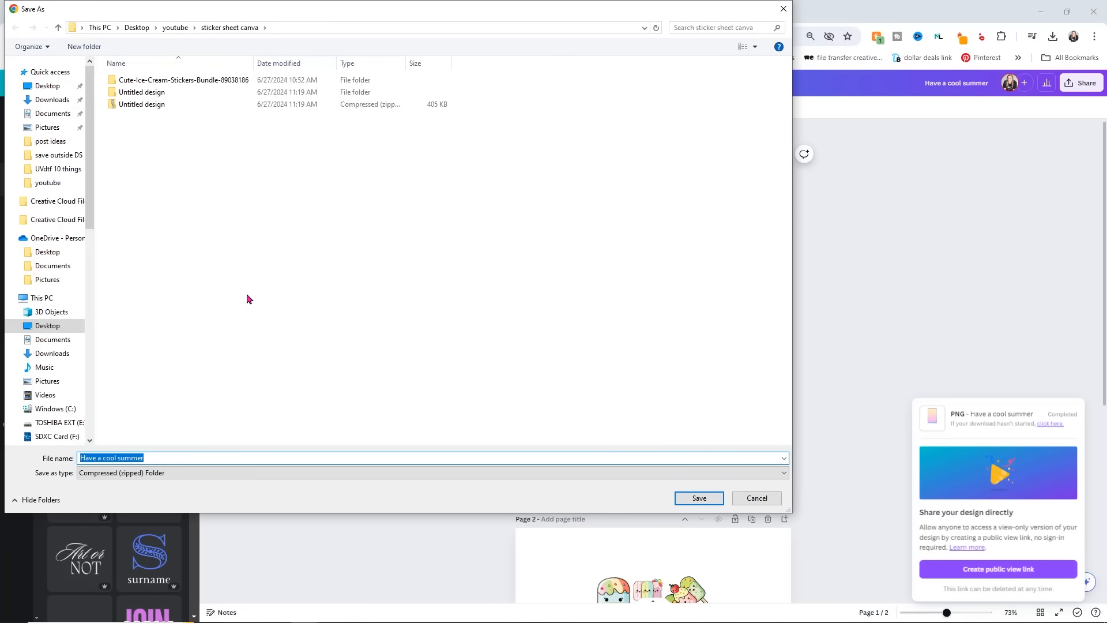
{"action": "left_click", "coordinate": [176, 456]}
{"action": "type", "text": "pro"}
{"action": "left_click", "coordinate": [701, 497]}
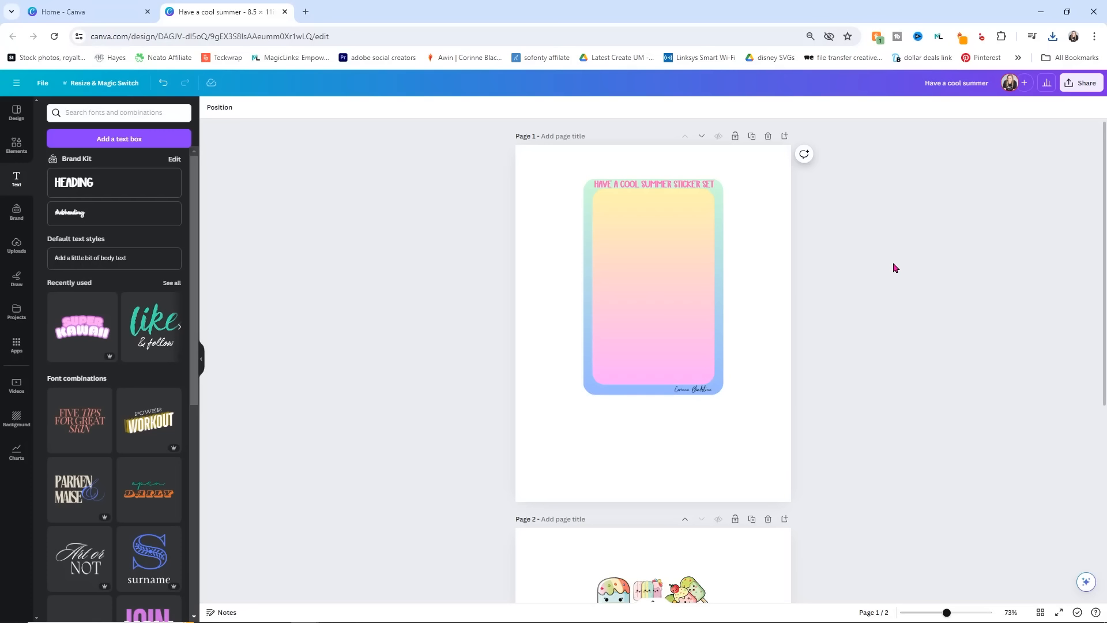
Step: Download both pages as PNG again without transparency and save the zip as "Have a cool summer bg"
{"action": "left_click", "coordinate": [1070, 86]}
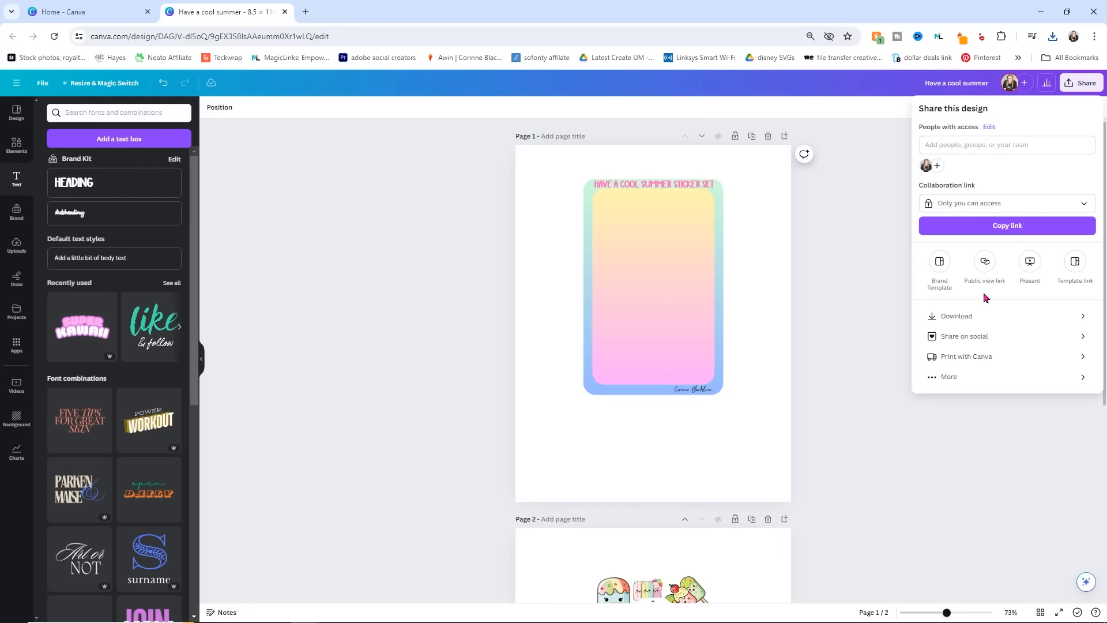
{"action": "left_click", "coordinate": [979, 316]}
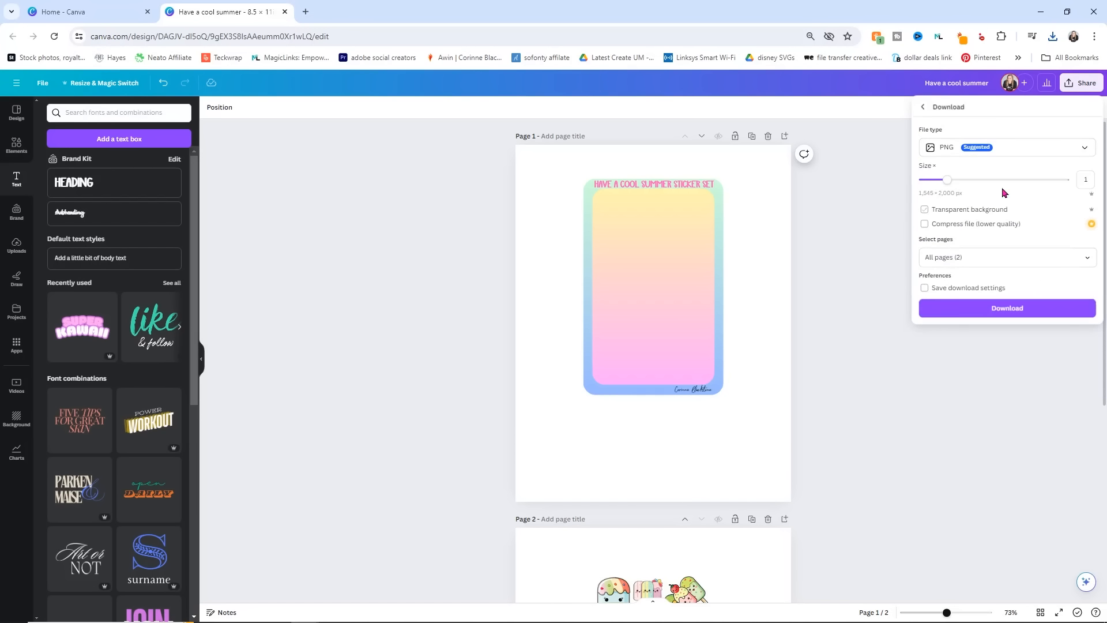
{"action": "left_click", "coordinate": [1007, 309]}
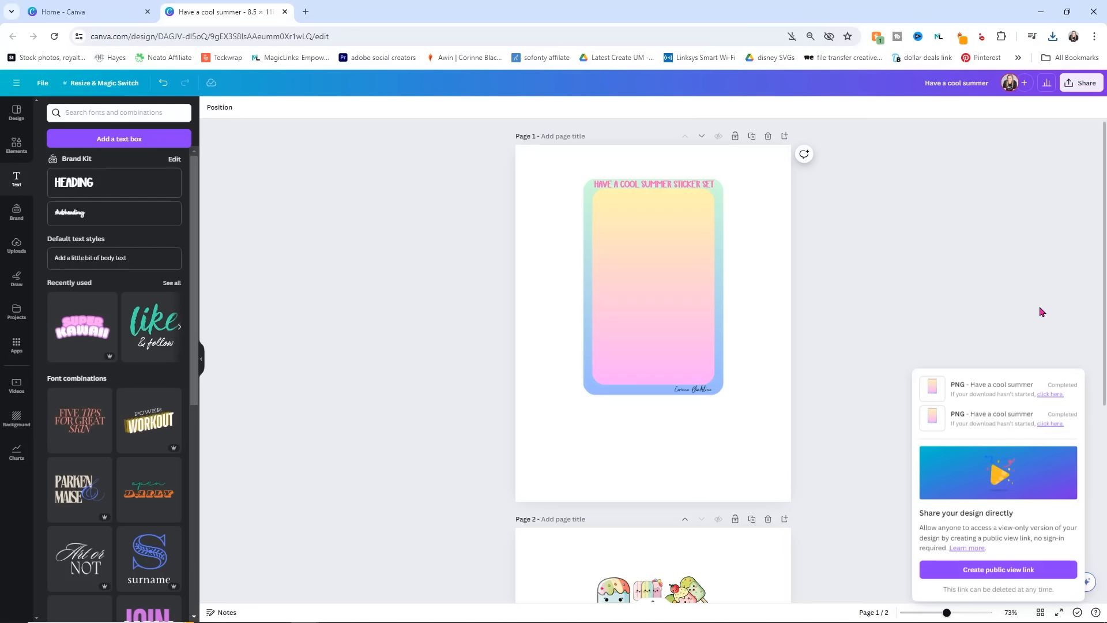
{"action": "left_click", "coordinate": [1047, 395]}
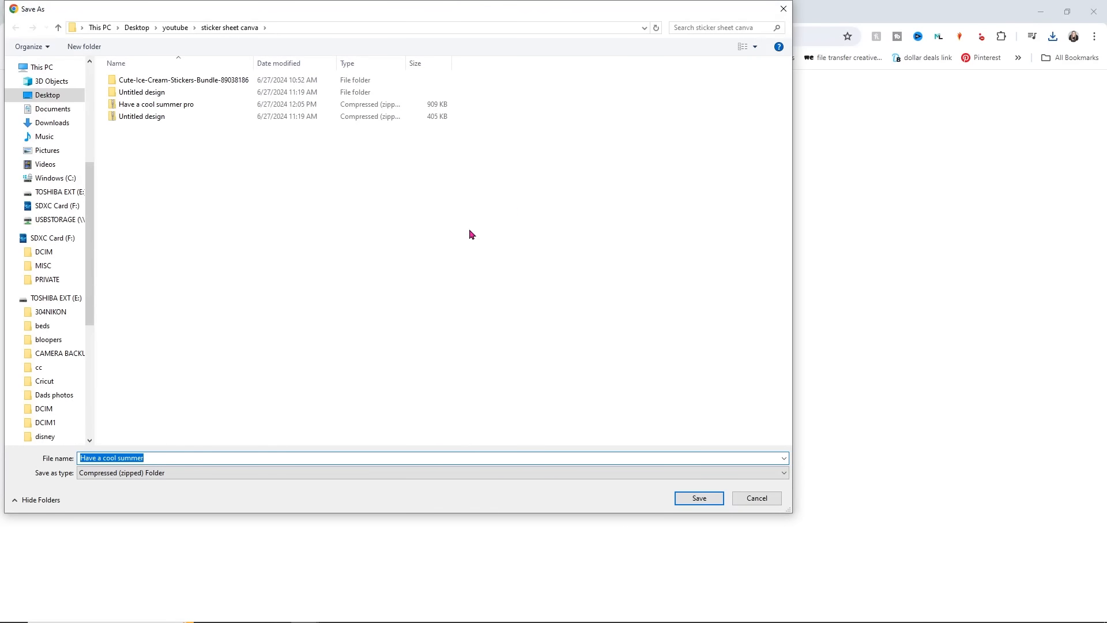
{"action": "left_click", "coordinate": [167, 456]}
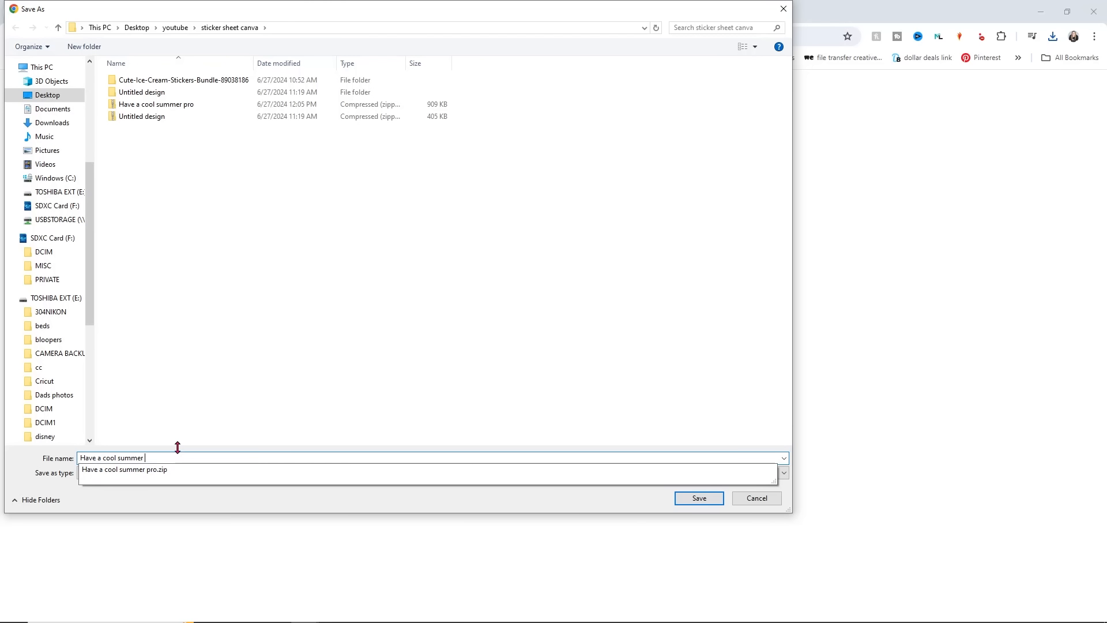
{"action": "type", "text": "bg"}
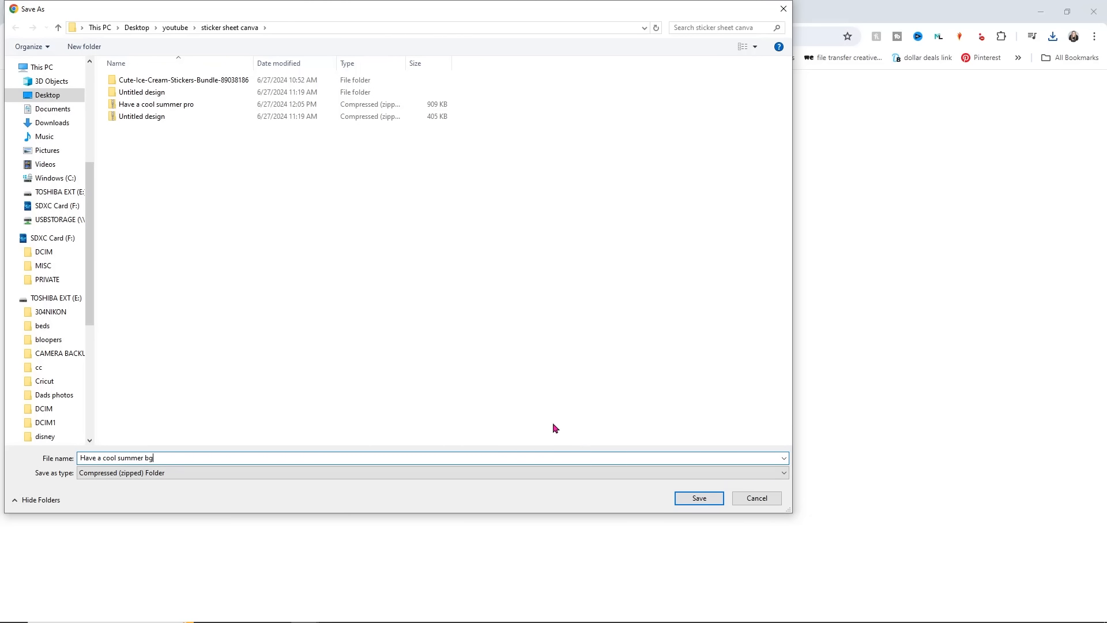
{"action": "left_click", "coordinate": [699, 498]}
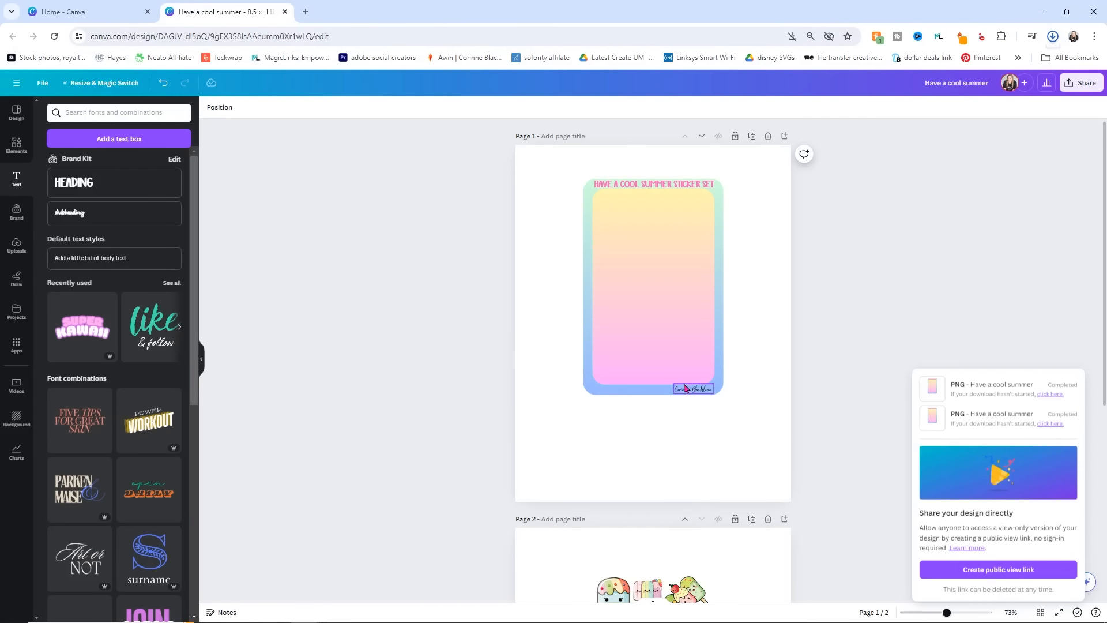
Step: Open the downloaded "Have a cool summer bg" zip, extract all its files and close the archive window
{"action": "left_click", "coordinate": [1052, 38]}
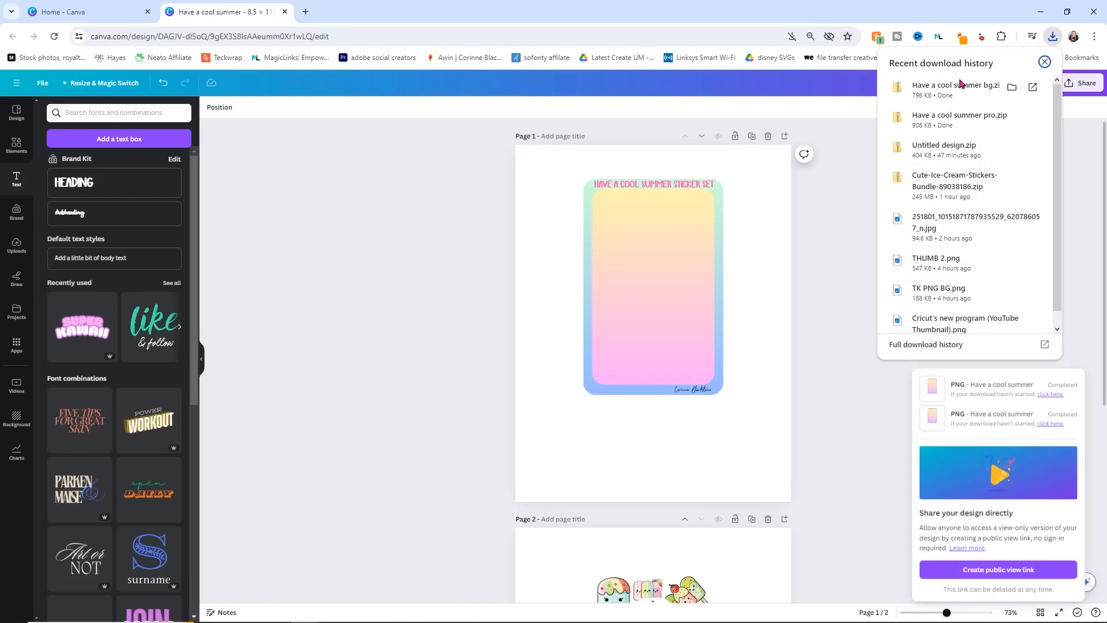
{"action": "left_click", "coordinate": [959, 85]}
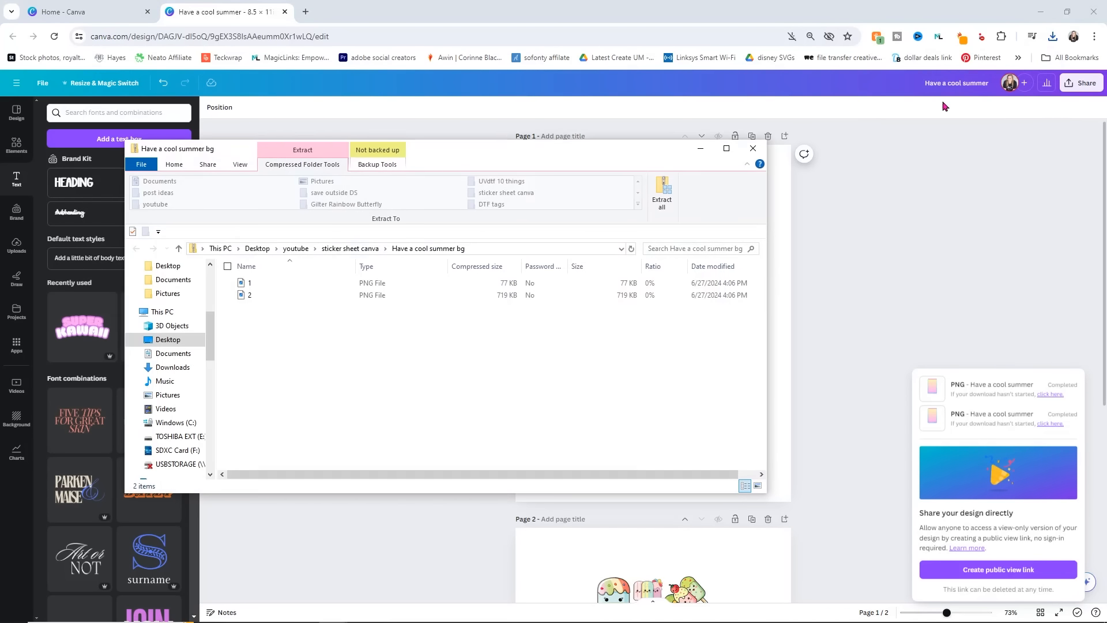
{"action": "left_click", "coordinate": [658, 191]}
{"action": "left_click", "coordinate": [661, 430]}
{"action": "left_click", "coordinate": [762, 145]}
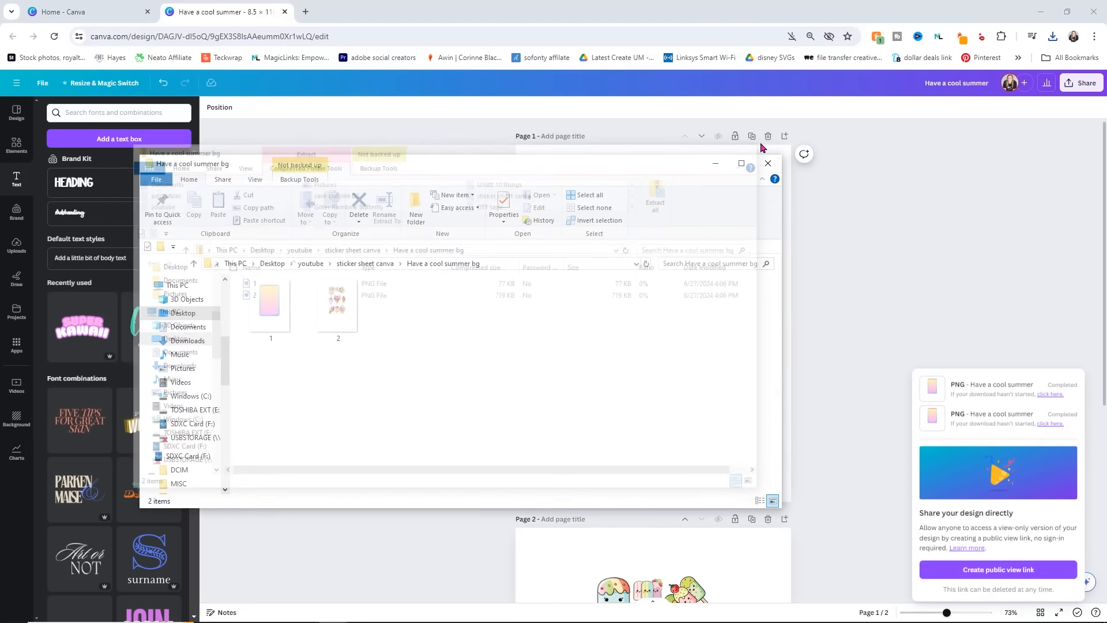
Step: Open the "Have a cool summer pro" zip, extract its contents to a folder and close the archive window
{"action": "left_click", "coordinate": [1053, 36]}
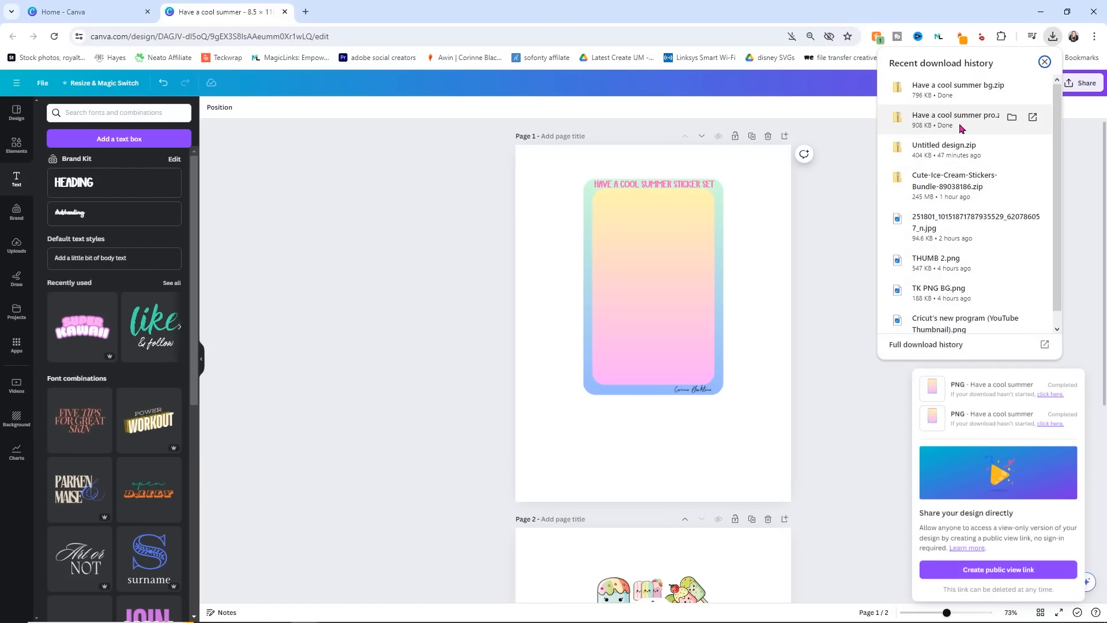
{"action": "left_click", "coordinate": [960, 123]}
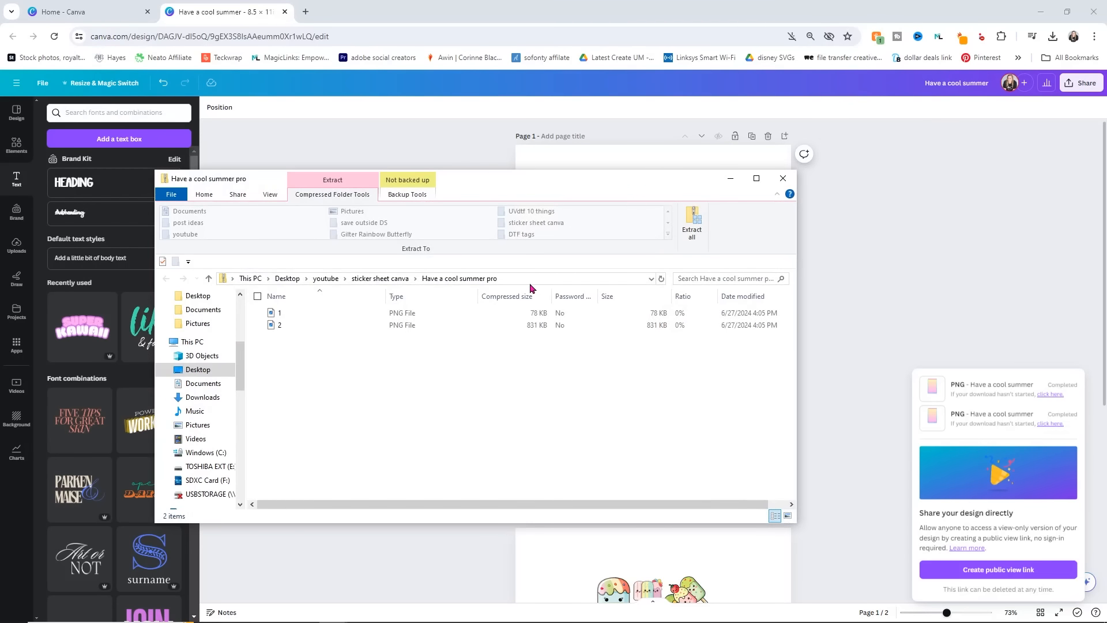
{"action": "left_click", "coordinate": [685, 229]}
{"action": "left_click", "coordinate": [663, 430]}
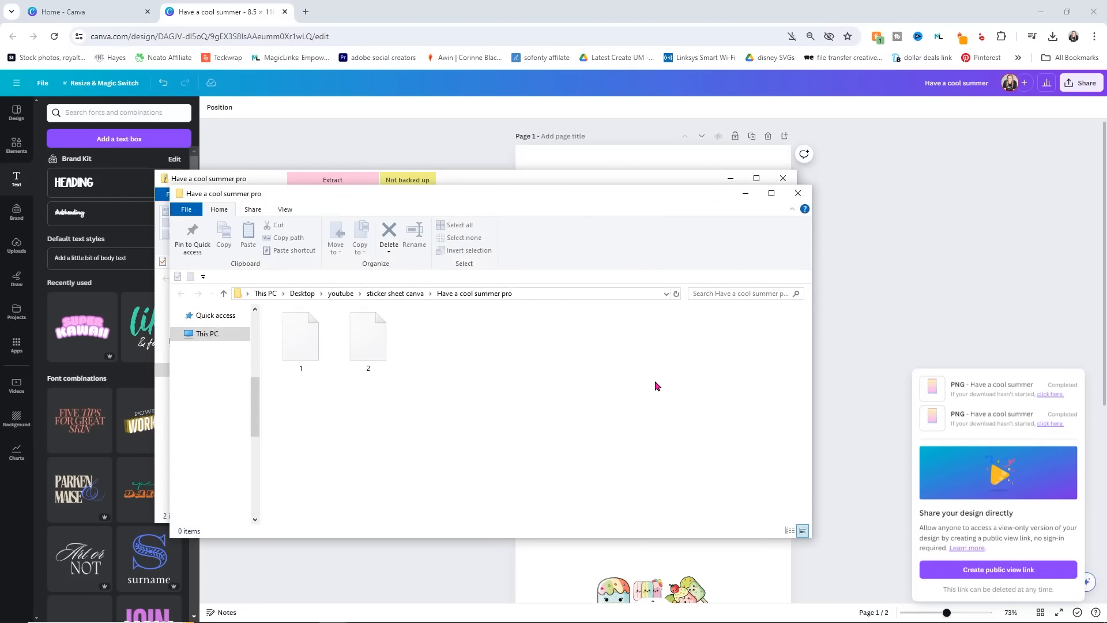
{"action": "left_click", "coordinate": [785, 180]}
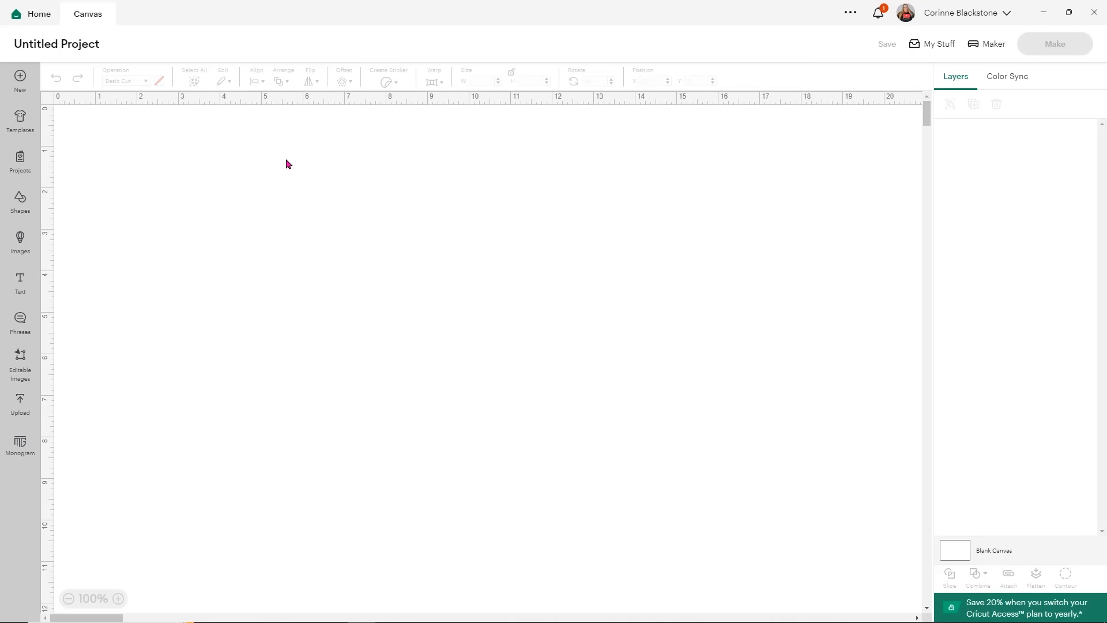
Step: In Cricut Design Space, start an image upload with file 1 from the "Have a cool summer bg" folder
{"action": "left_click", "coordinate": [21, 411]}
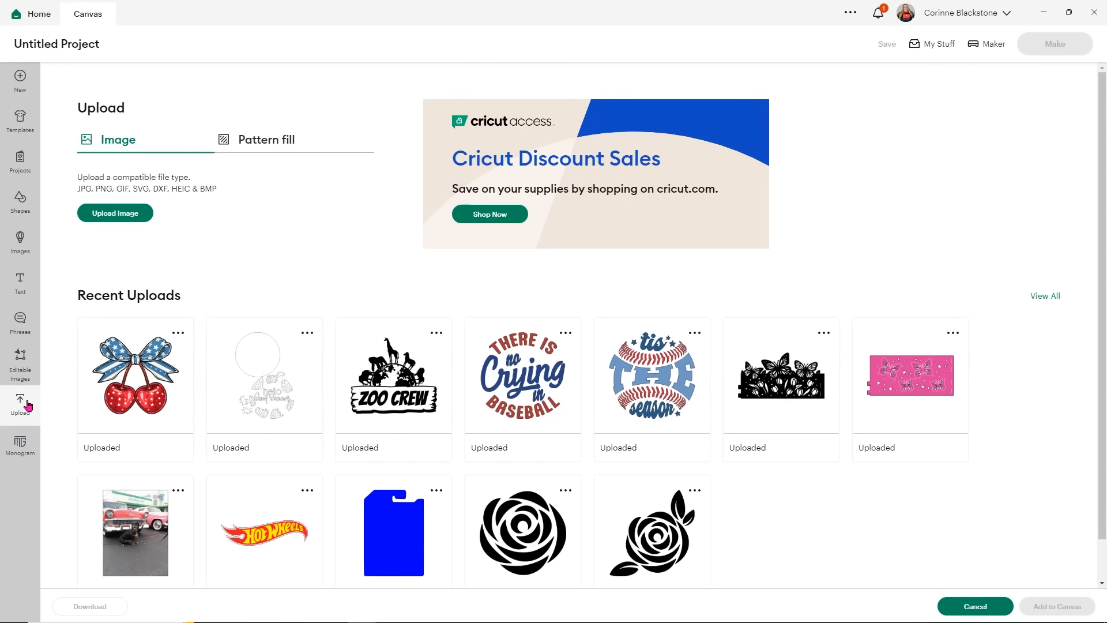
{"action": "left_click", "coordinate": [115, 213]}
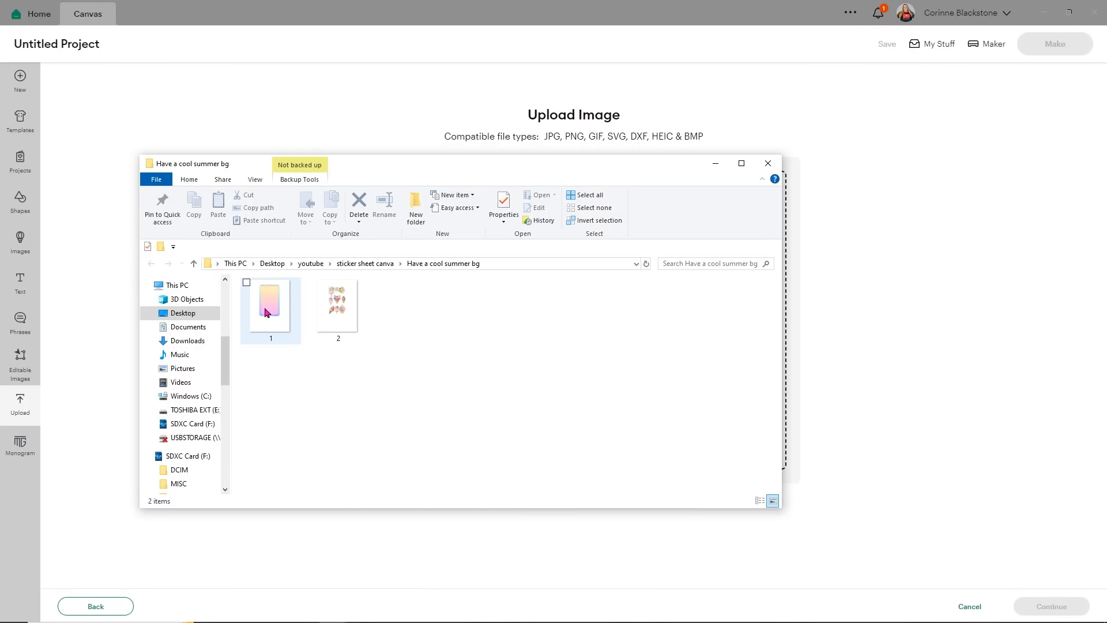
{"action": "left_click_drag", "start_coordinate": [267, 313], "coordinate": [854, 270]}
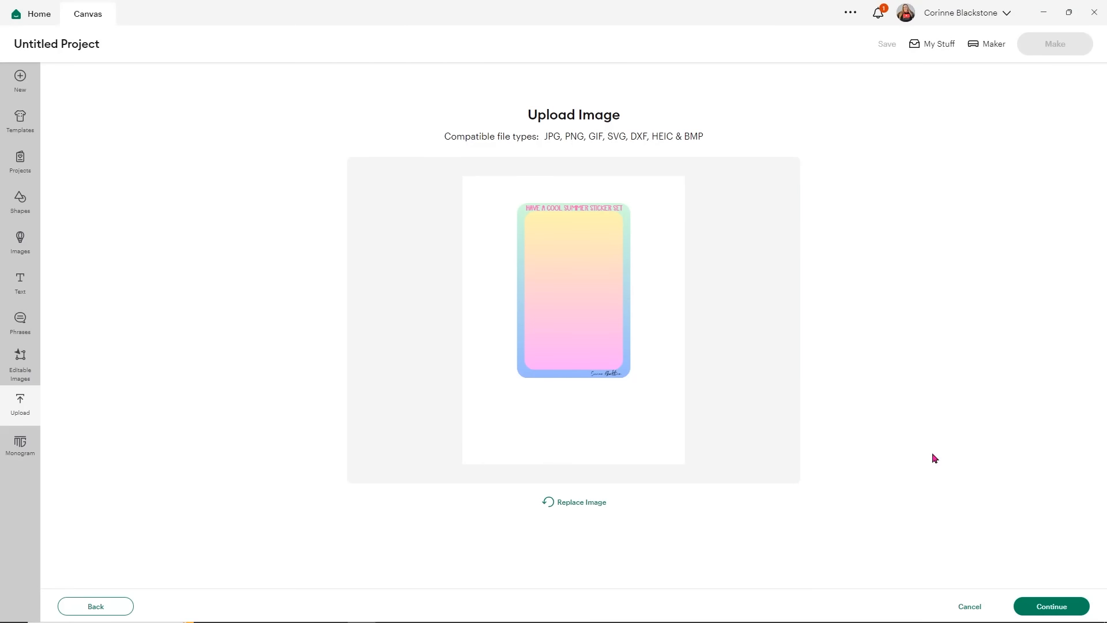
Step: Remove the white area around the gradient sticker backing and convert the upload to a Flat Graphic
{"action": "left_click", "coordinate": [1060, 606]}
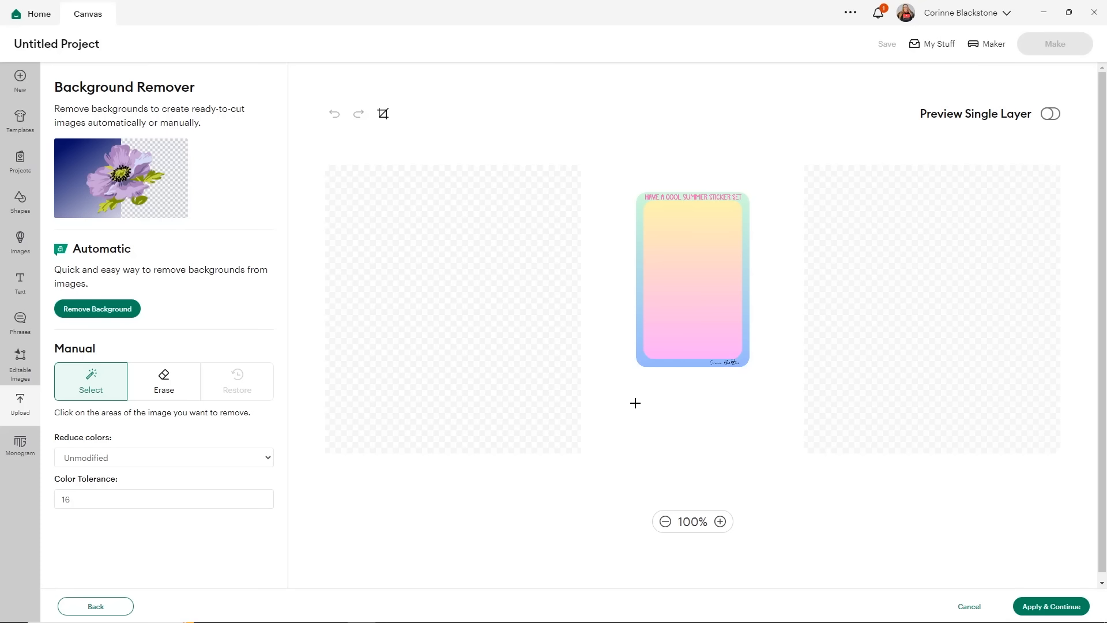
{"action": "left_click", "coordinate": [604, 181]}
{"action": "left_click", "coordinate": [1053, 602]}
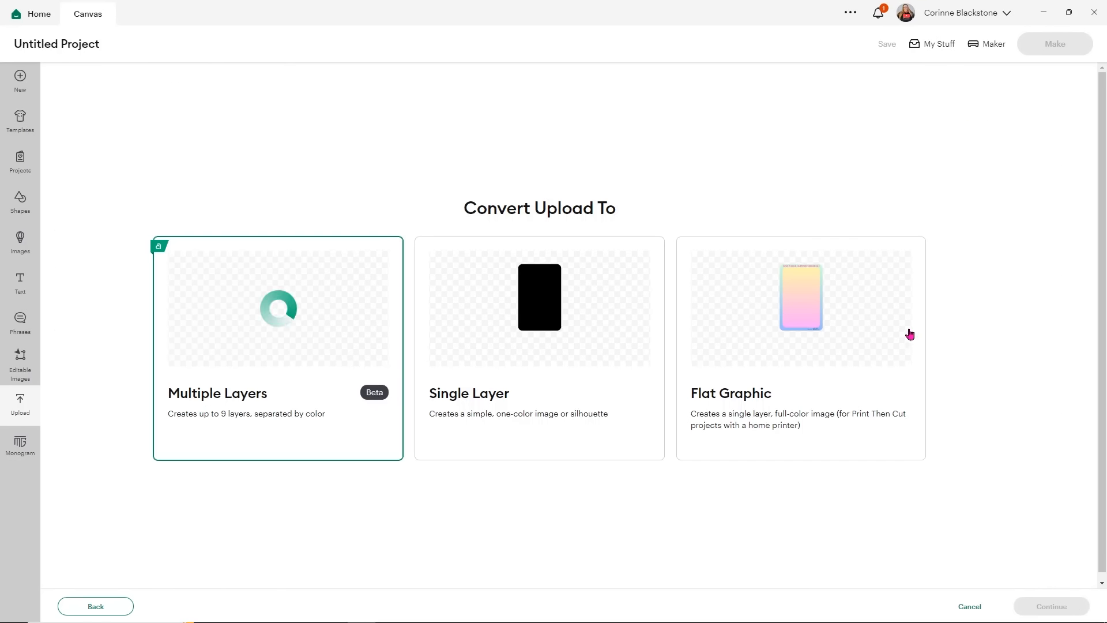
{"action": "left_click", "coordinate": [817, 360]}
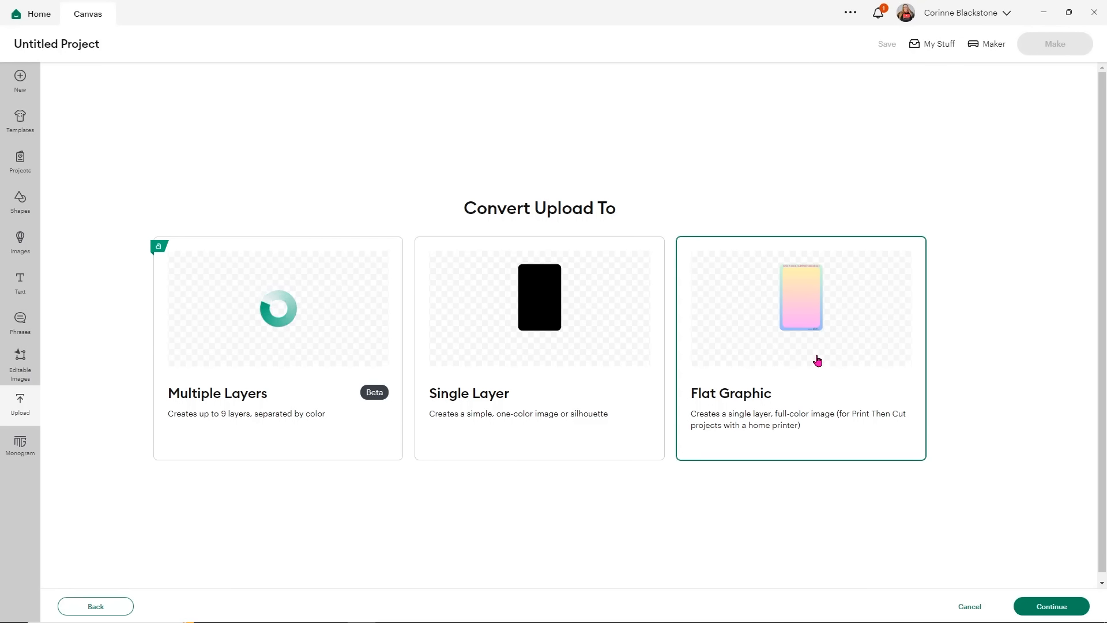
{"action": "left_click", "coordinate": [1048, 610]}
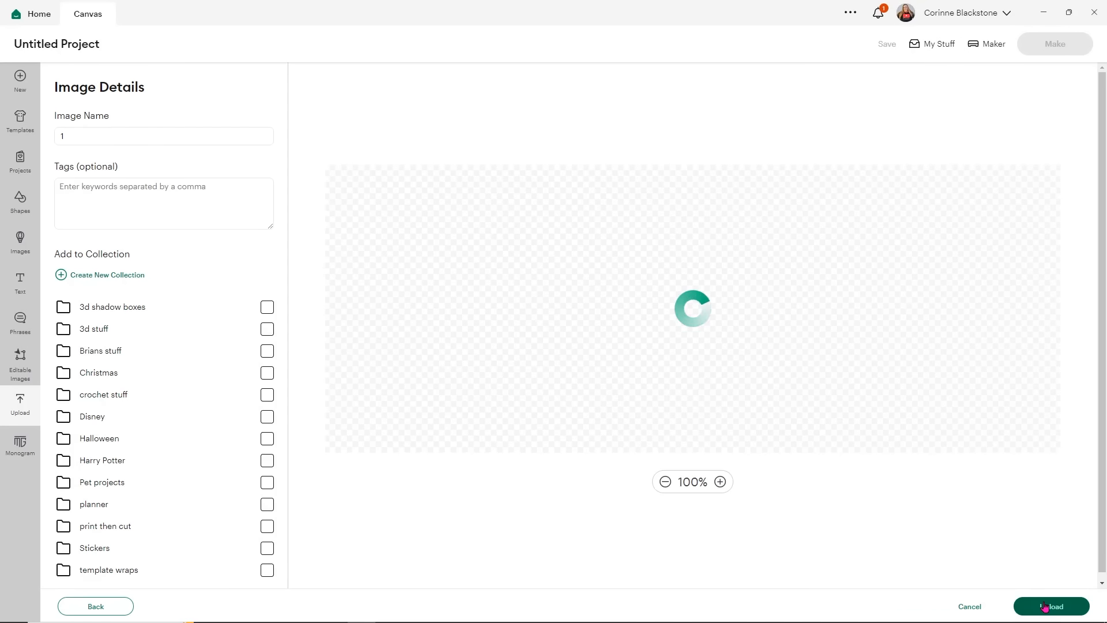
Step: Name the image "sticker back" and upload it onto the canvas
{"action": "left_click", "coordinate": [144, 136]}
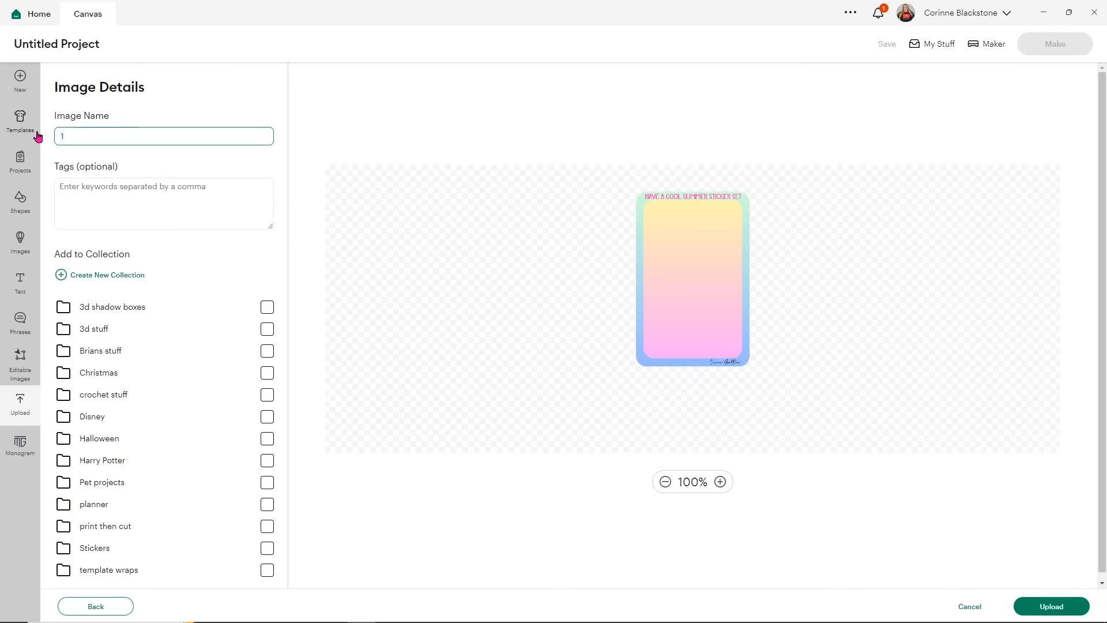
{"action": "key", "text": "BackSpace"}
{"action": "type", "text": "sticker back"}
{"action": "left_click", "coordinate": [1071, 606]}
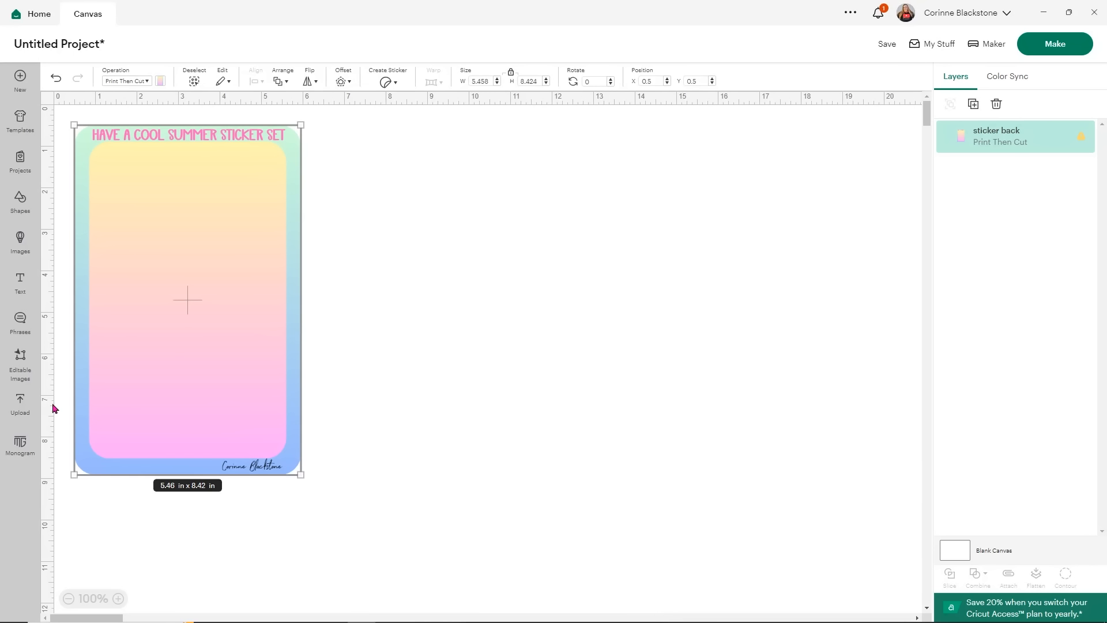
Step: Start another image upload with file 2, the page of nine ice cream stickers
{"action": "left_click", "coordinate": [20, 406]}
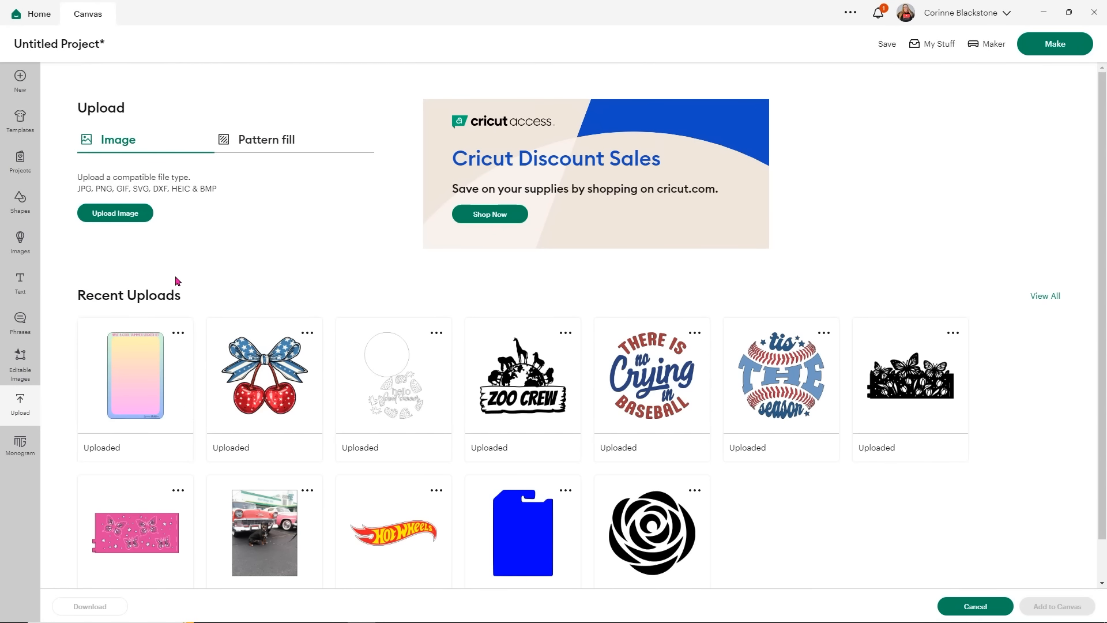
{"action": "left_click", "coordinate": [145, 213]}
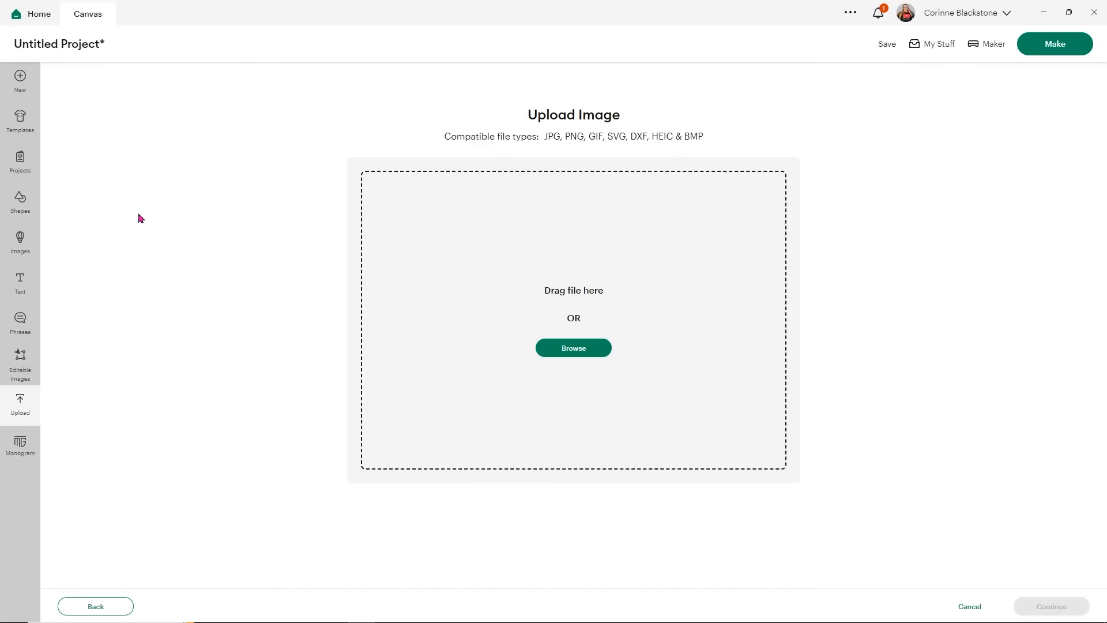
{"action": "left_click", "coordinate": [338, 312]}
{"action": "left_click_drag", "start_coordinate": [339, 311], "coordinate": [906, 295]}
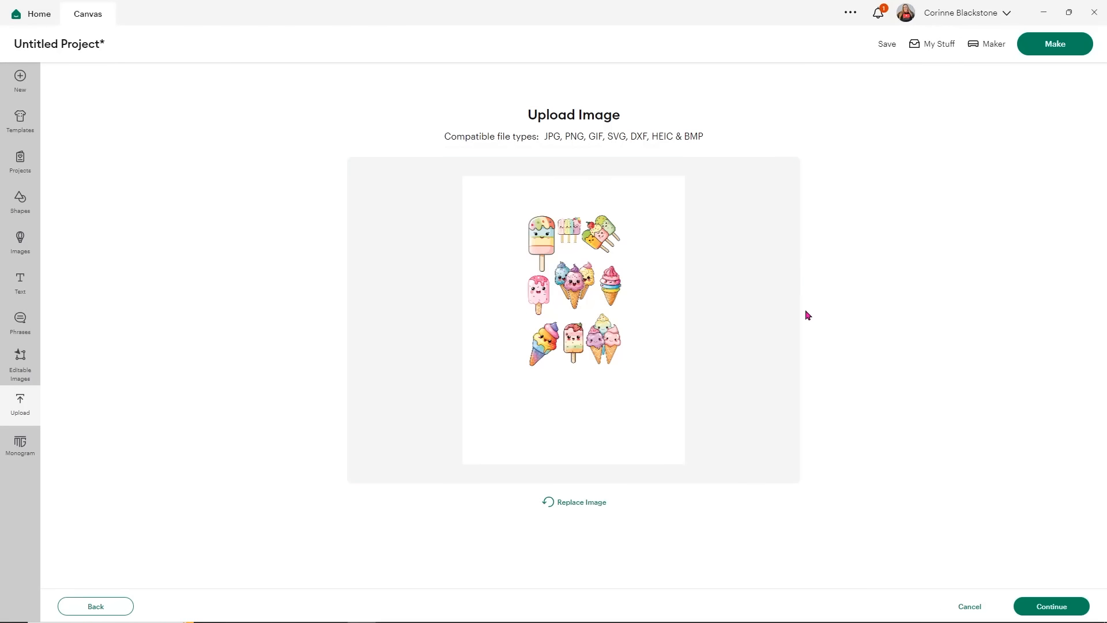
{"action": "left_click", "coordinate": [1045, 606]}
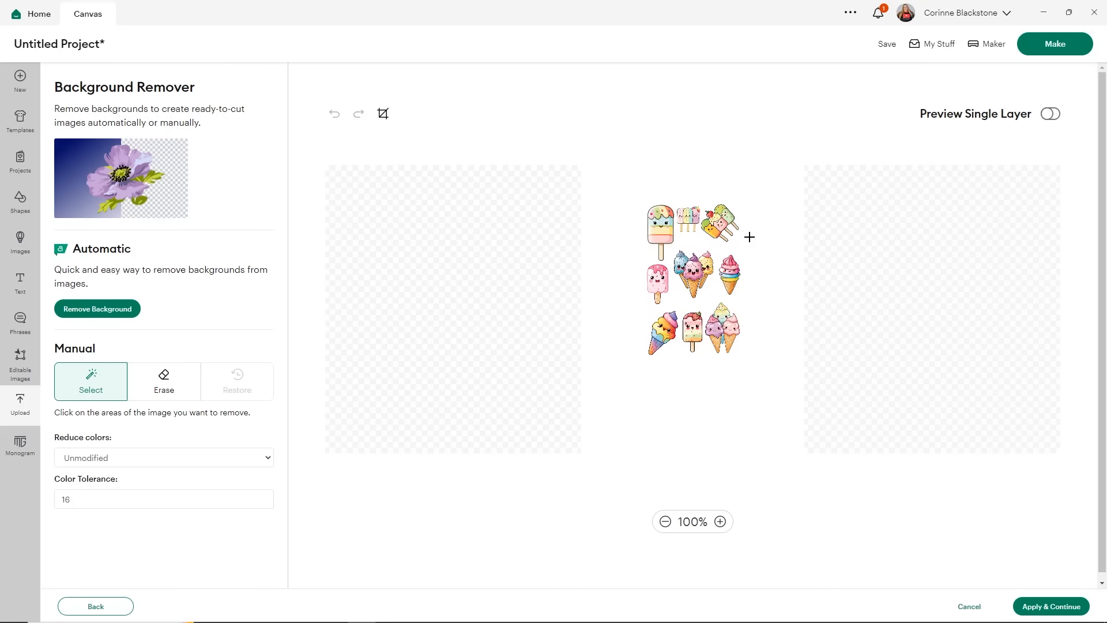
Step: Remove the white background around the ice creams, convert the image to a Flat Graphic and upload it with the name 2
{"action": "left_click", "coordinate": [773, 295]}
{"action": "left_click", "coordinate": [1049, 606]}
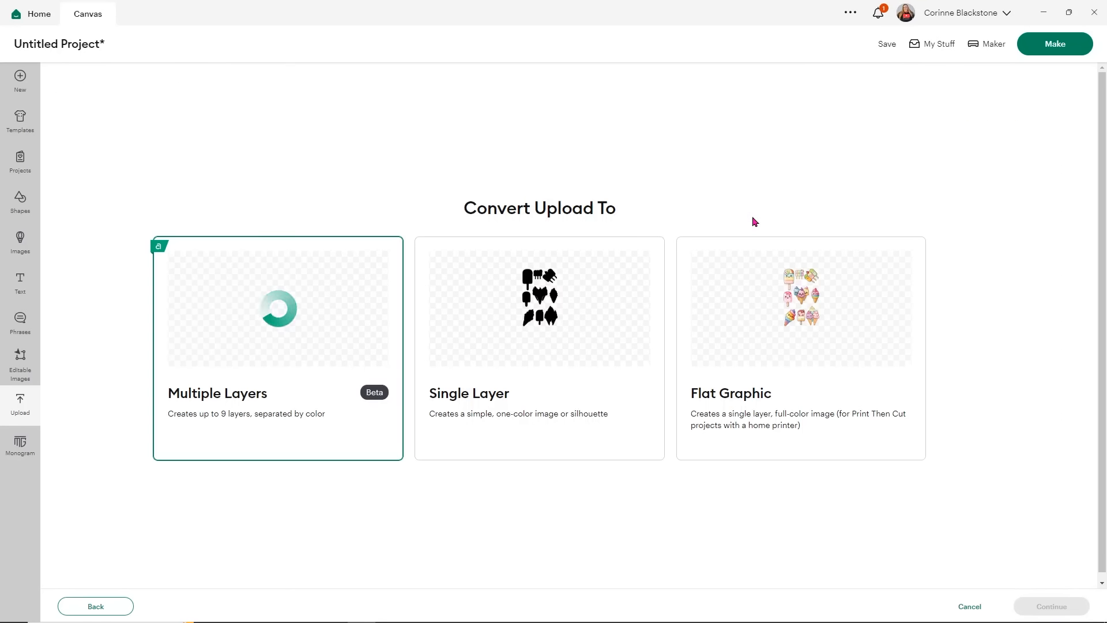
{"action": "left_click", "coordinate": [784, 305]}
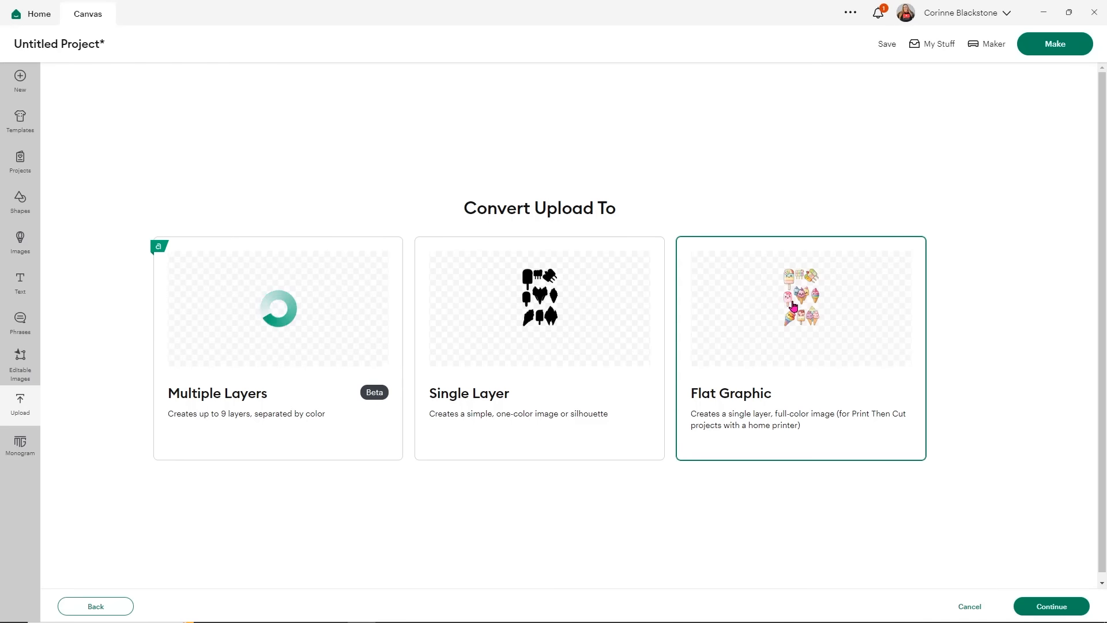
{"action": "left_click", "coordinate": [1033, 609]}
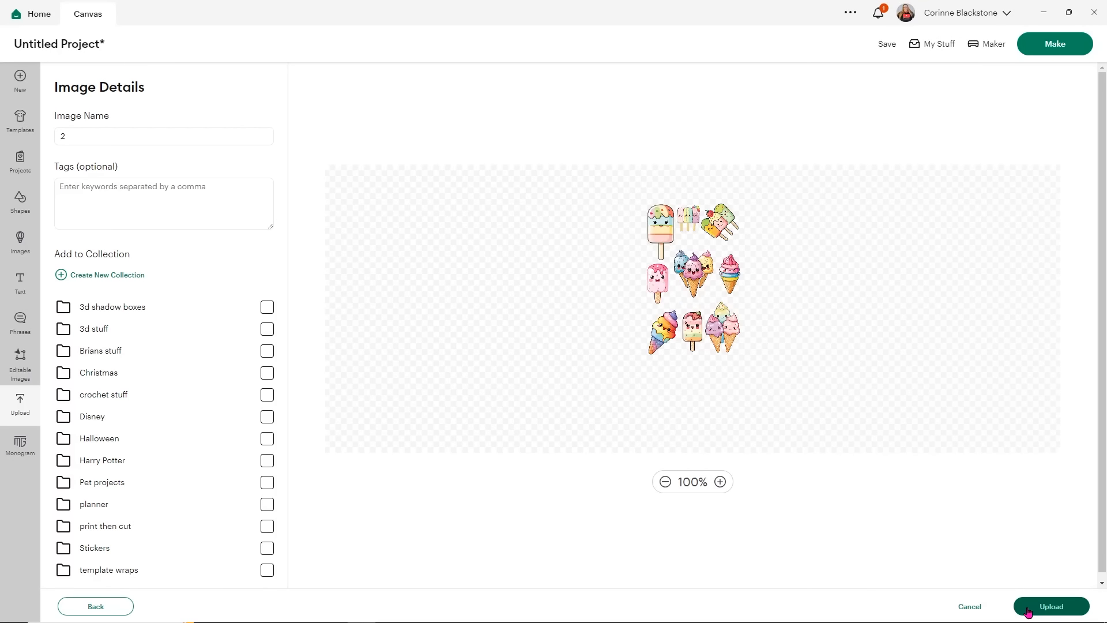
{"action": "left_click", "coordinate": [1030, 610]}
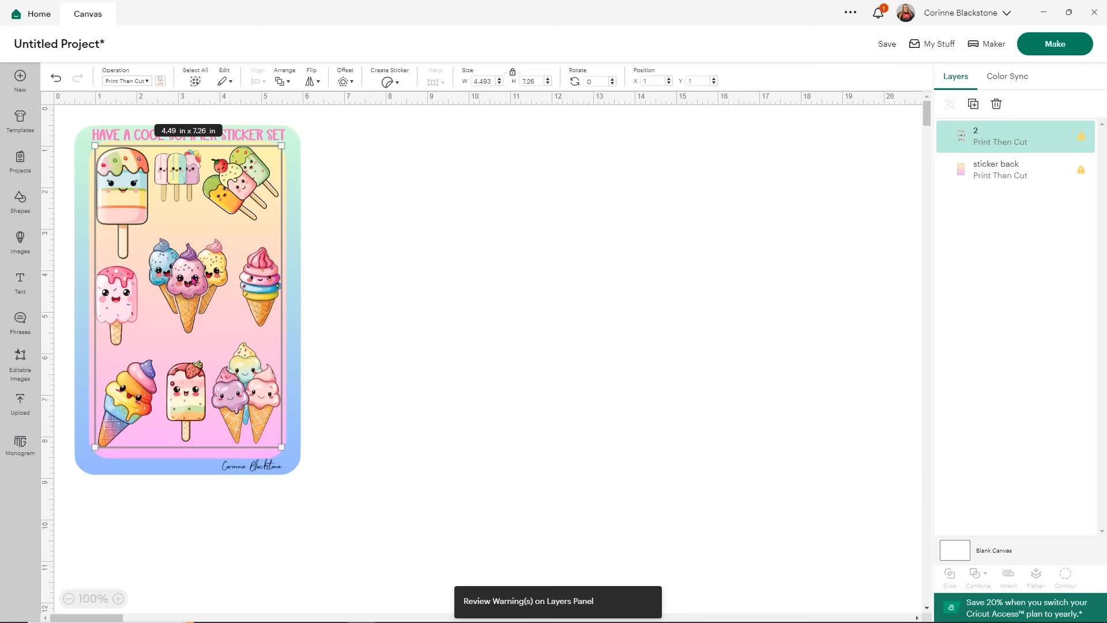
Step: Shift the ice cream artwork slightly down on the sticker backing and preview offsets of 0.01 in and 0.07 in around it
{"action": "left_click_drag", "start_coordinate": [191, 284], "coordinate": [193, 313]}
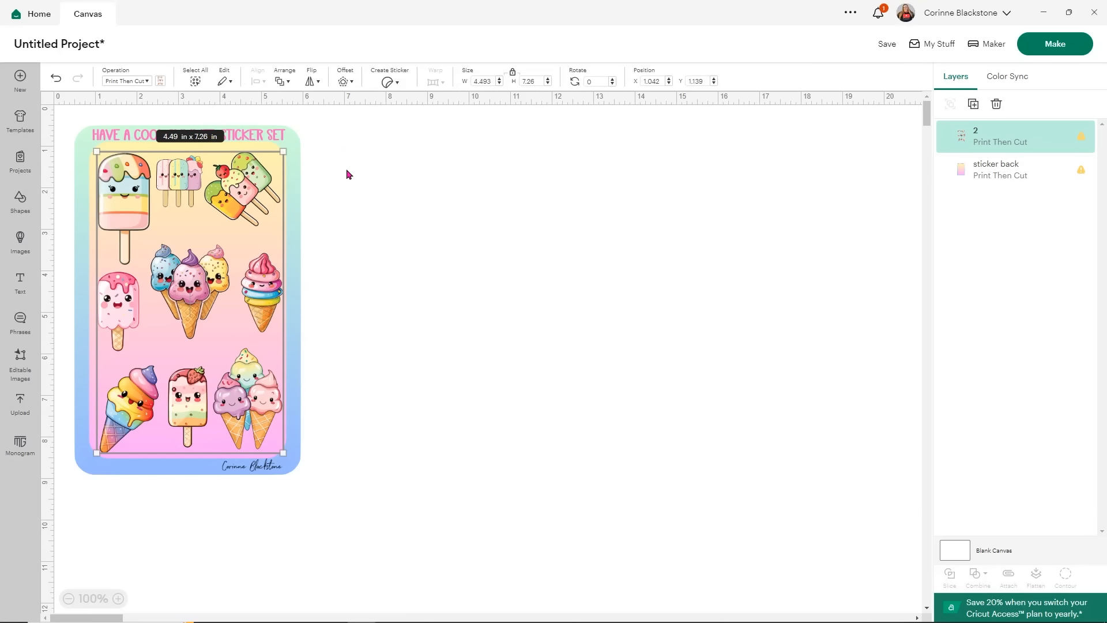
{"action": "left_click", "coordinate": [346, 81]}
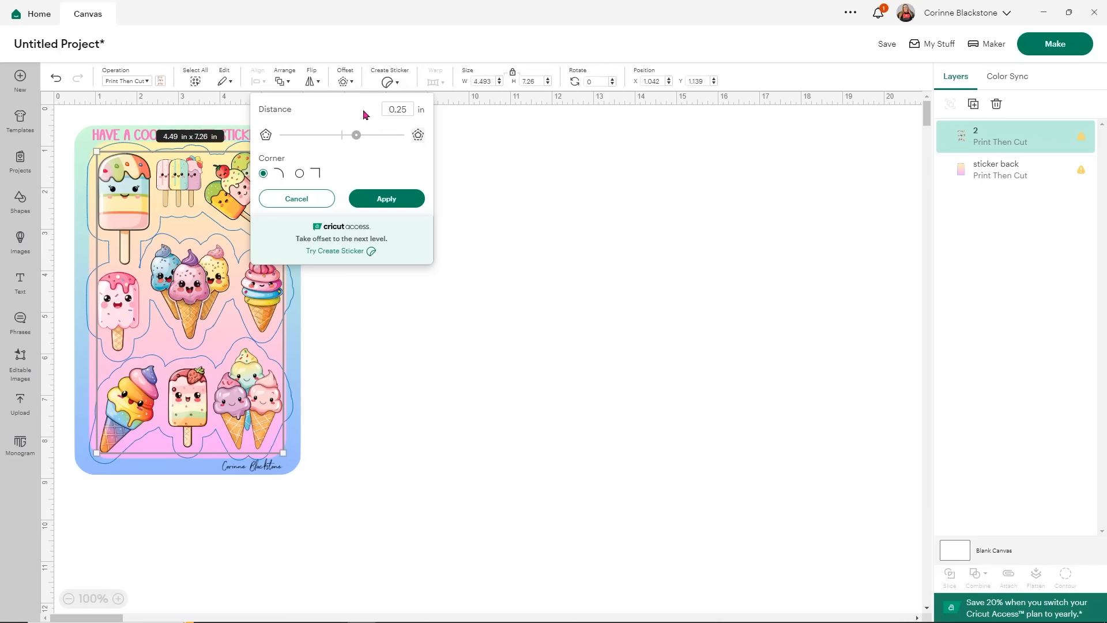
{"action": "double_click", "coordinate": [403, 112]}
{"action": "type", "text": "0.01"}
{"action": "left_click", "coordinate": [395, 147]}
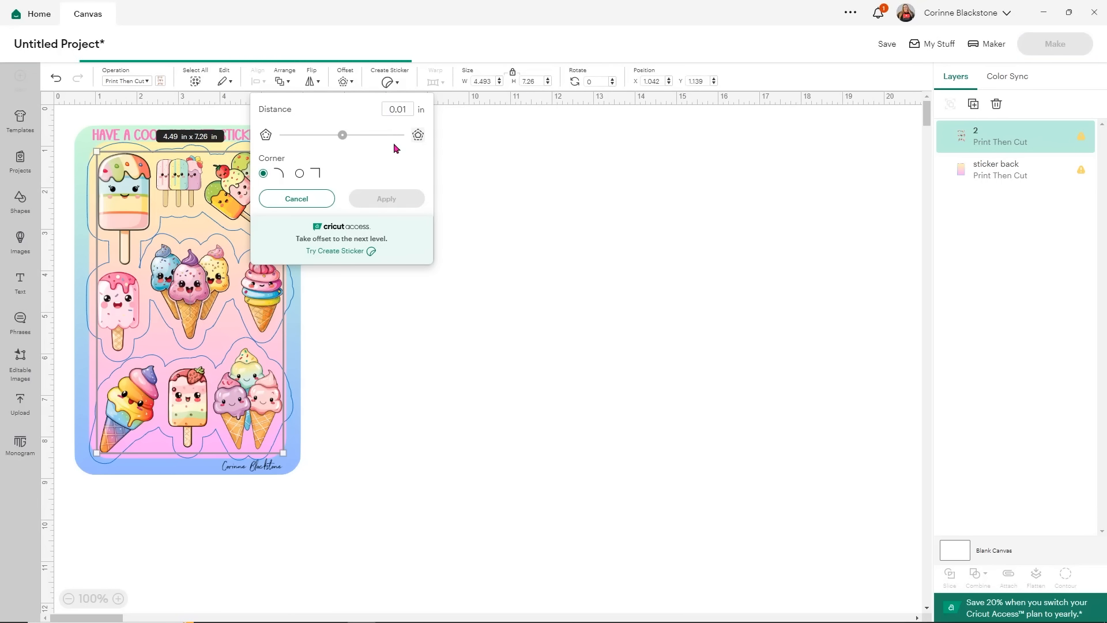
{"action": "left_click", "coordinate": [406, 109]}
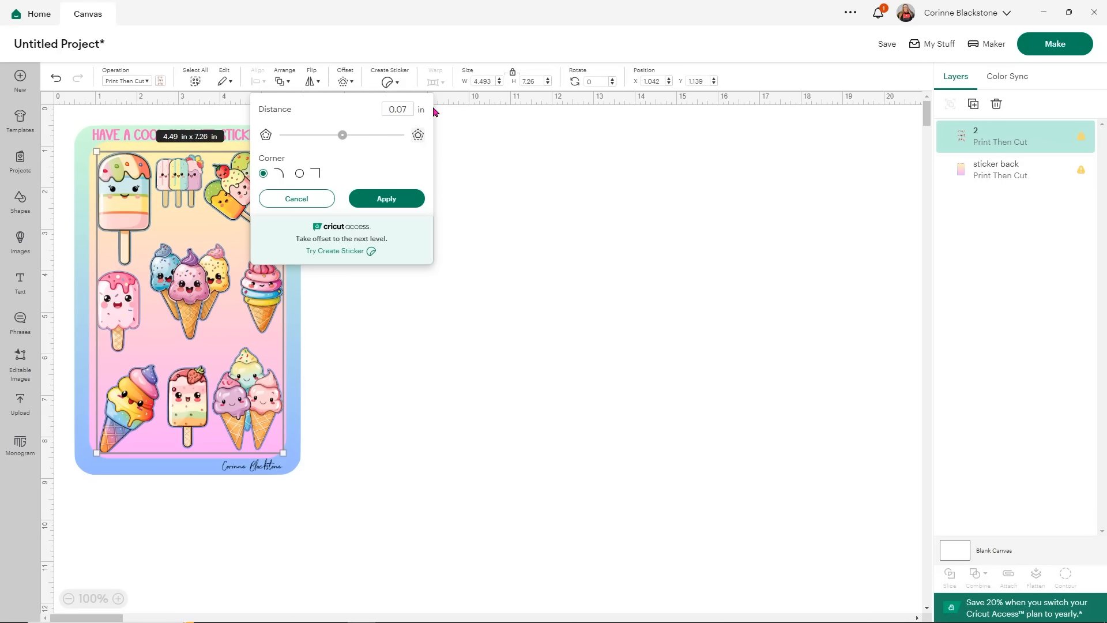
{"action": "left_click", "coordinate": [391, 156]}
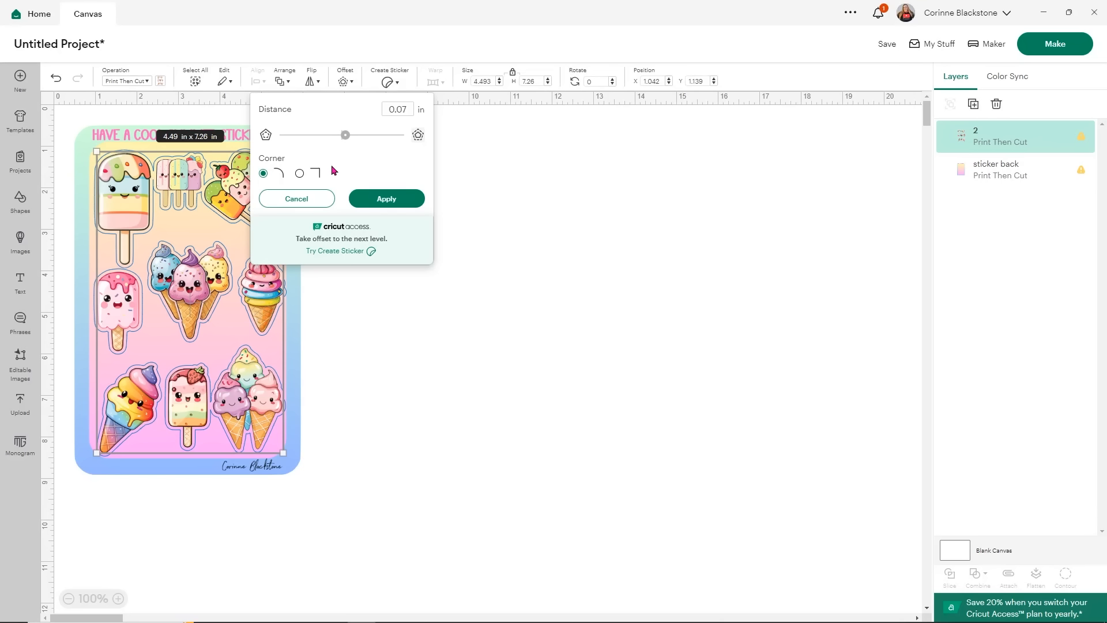
Step: Try an offset of 0.05 in, then set the distance to 0.04 in and apply it to the ice creams
{"action": "left_click", "coordinate": [410, 106]}
{"action": "key", "text": "BackSpace"}
{"action": "type", "text": "5"}
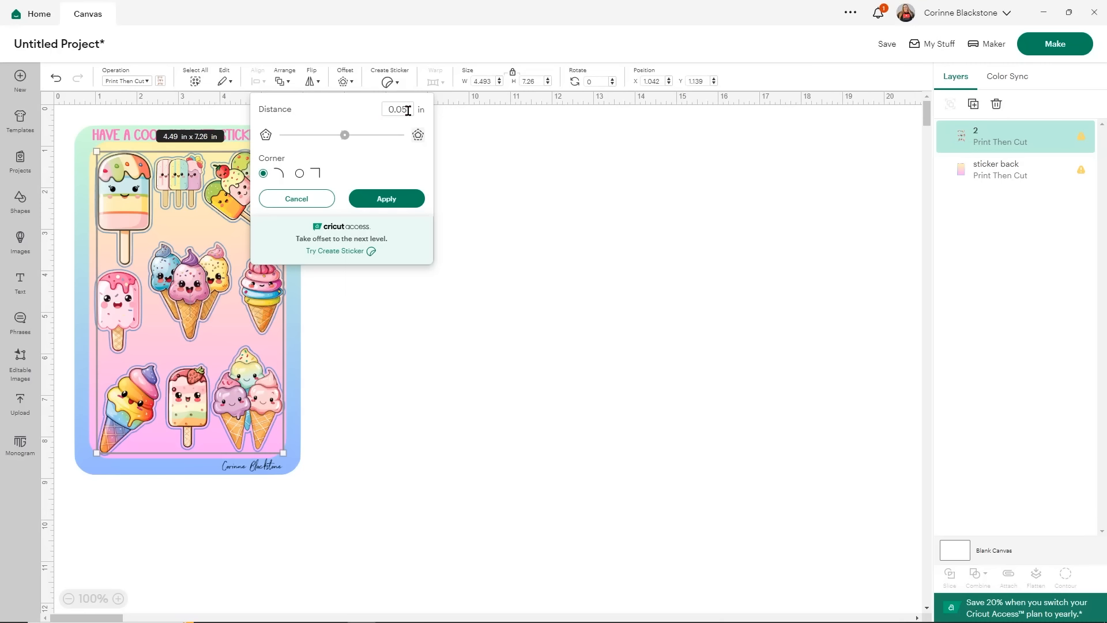
{"action": "key", "text": "BackSpace"}
{"action": "type", "text": "4"}
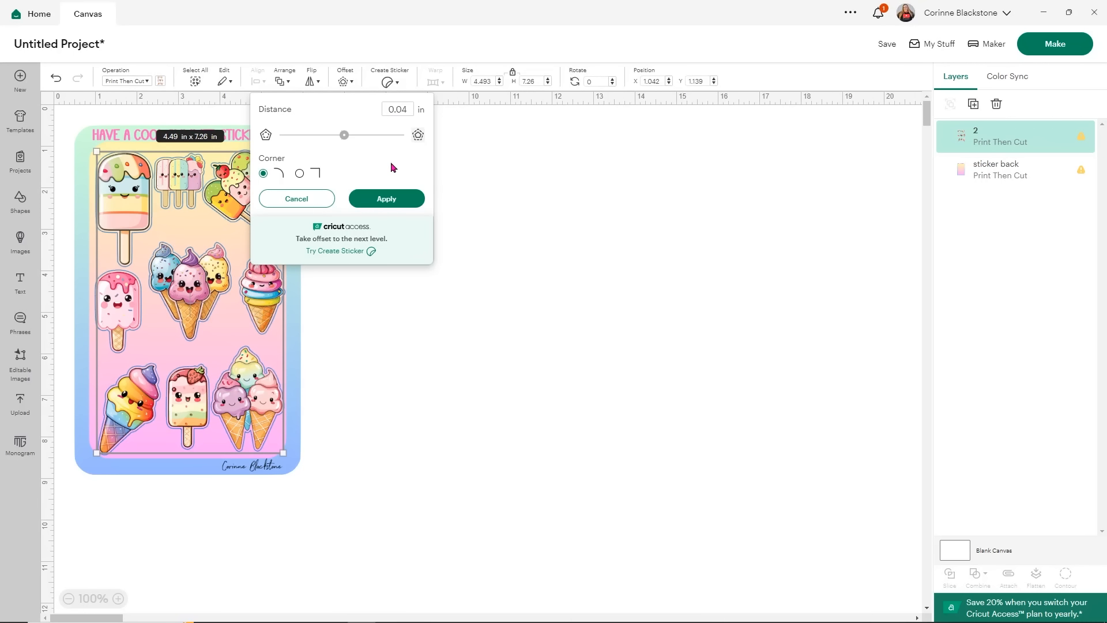
{"action": "left_click", "coordinate": [416, 199]}
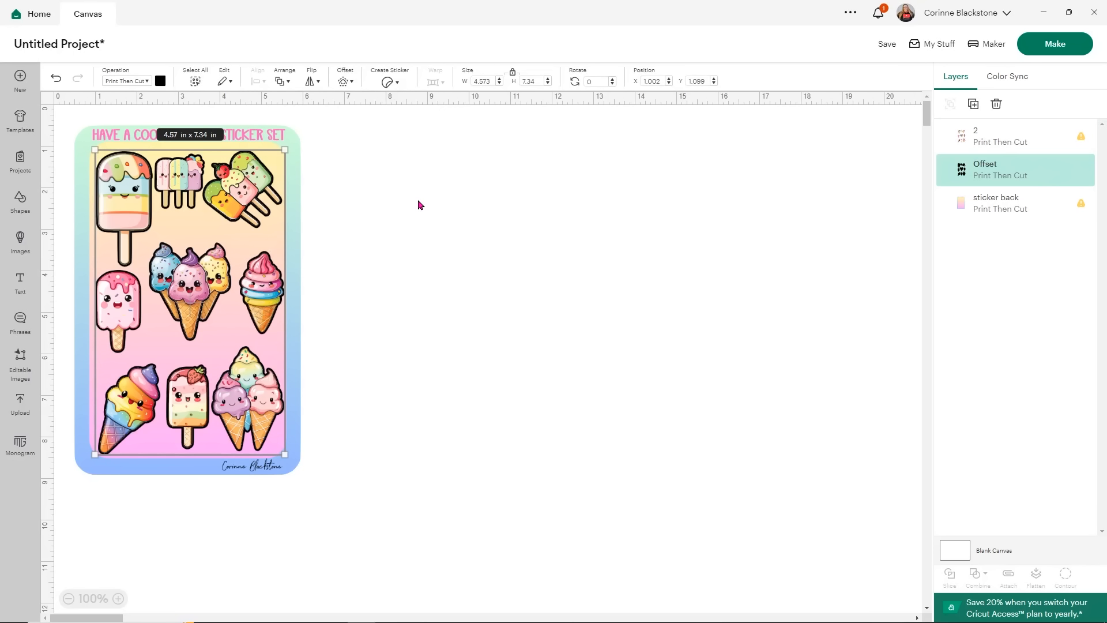
Step: Change the ice cream offset layer's print color to white and deselect it
{"action": "left_click", "coordinate": [161, 83]}
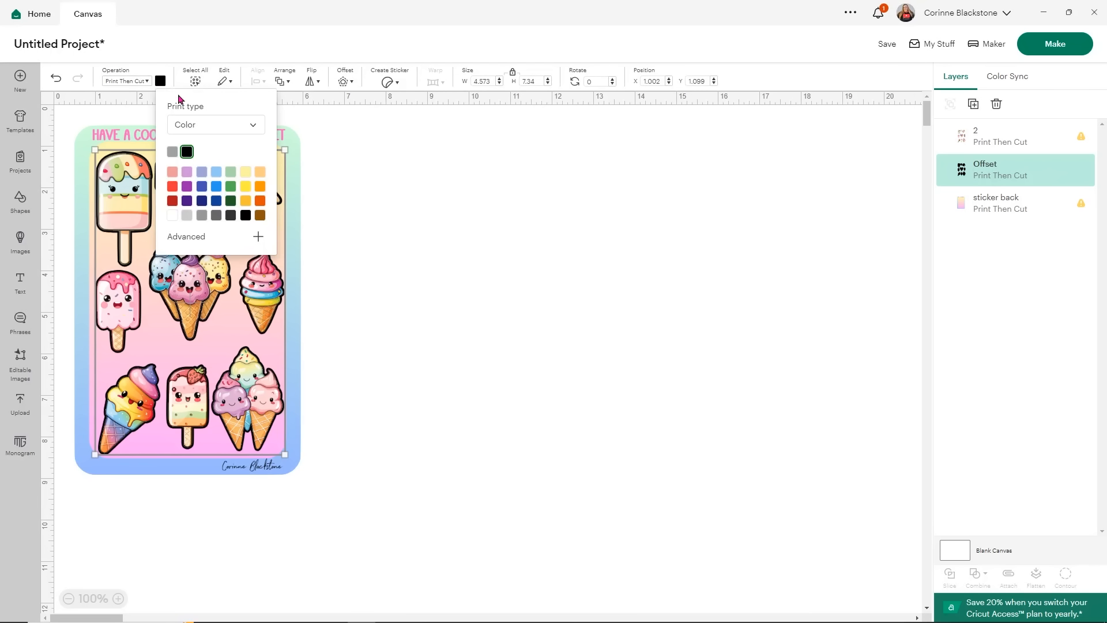
{"action": "left_click", "coordinate": [170, 216]}
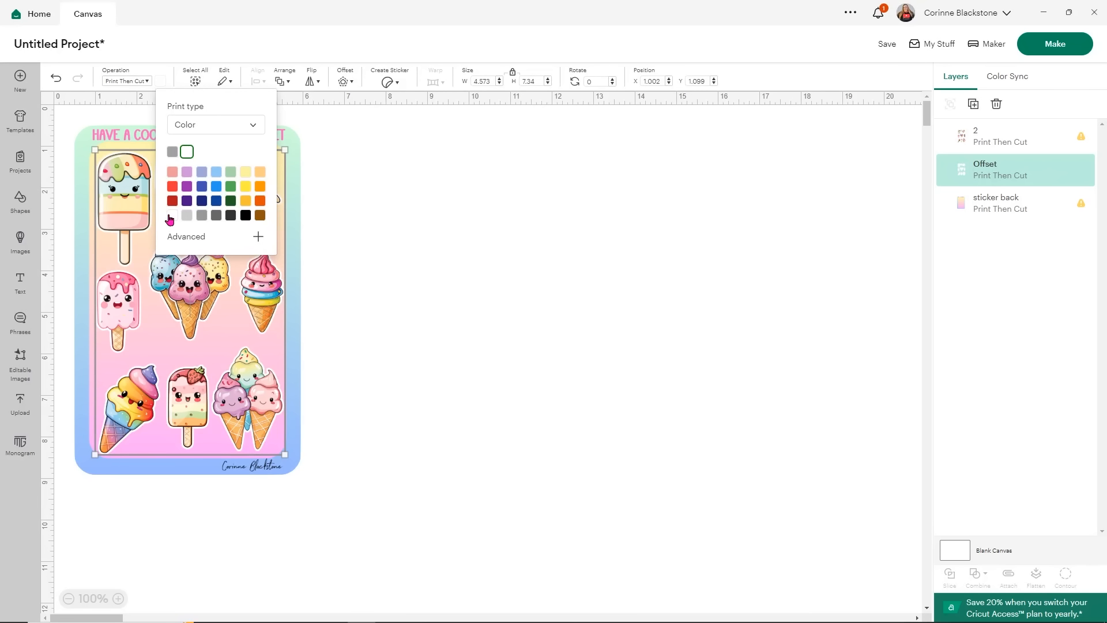
{"action": "left_click", "coordinate": [458, 252]}
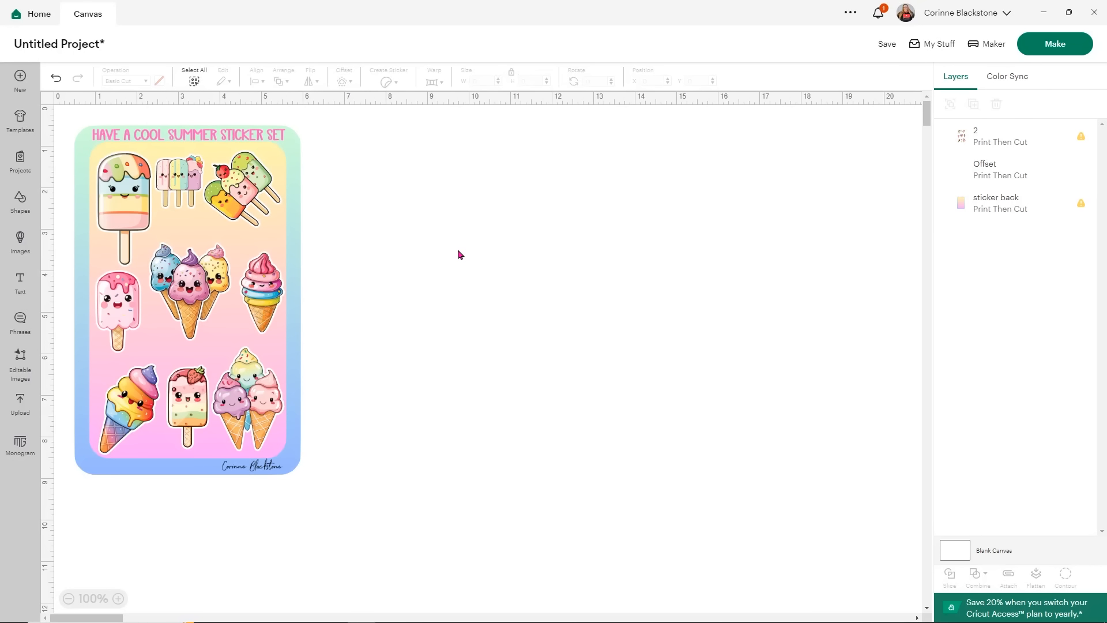
Step: Flatten the ice cream image and its white offset into one Print Then Cut layer
{"action": "left_click", "coordinate": [960, 179]}
{"action": "left_click", "coordinate": [988, 144], "text": "shift"}
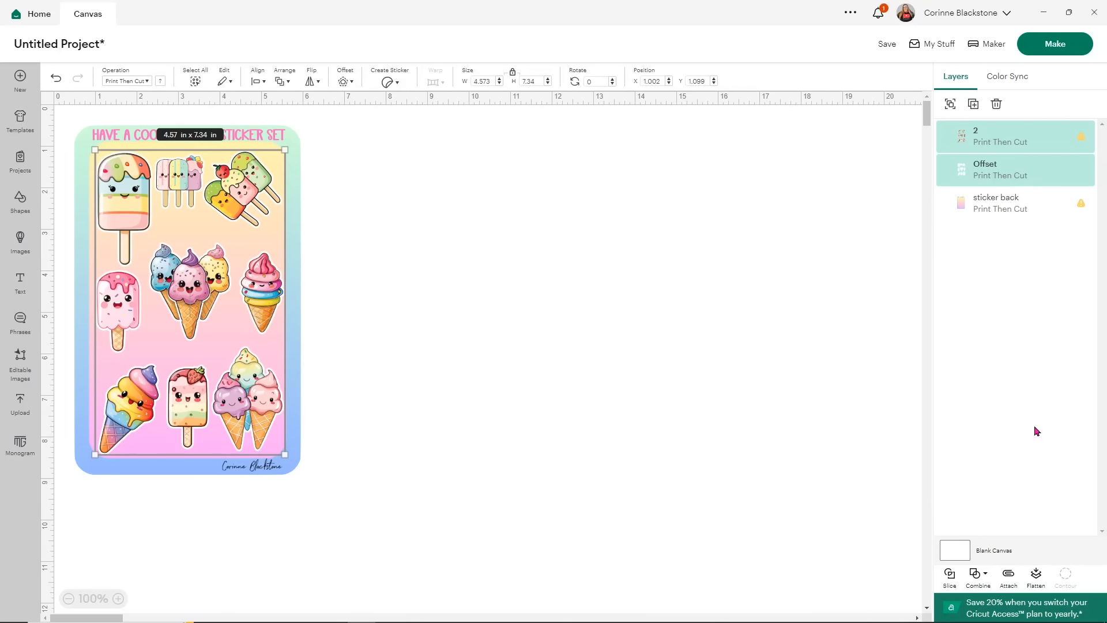
{"action": "left_click", "coordinate": [1036, 574]}
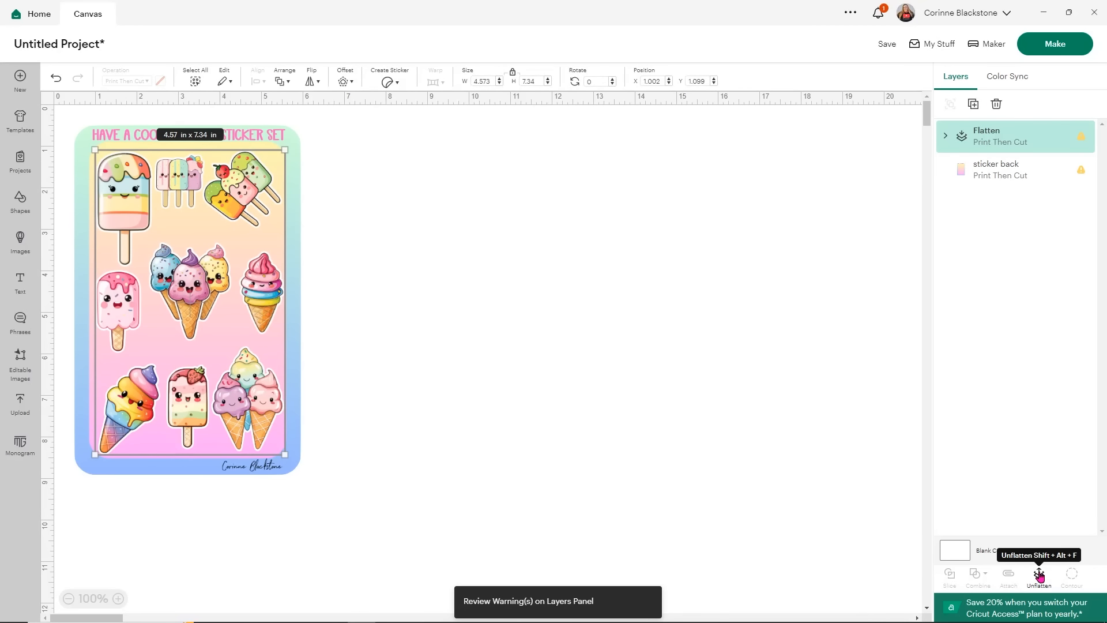
{"action": "left_click", "coordinate": [643, 376]}
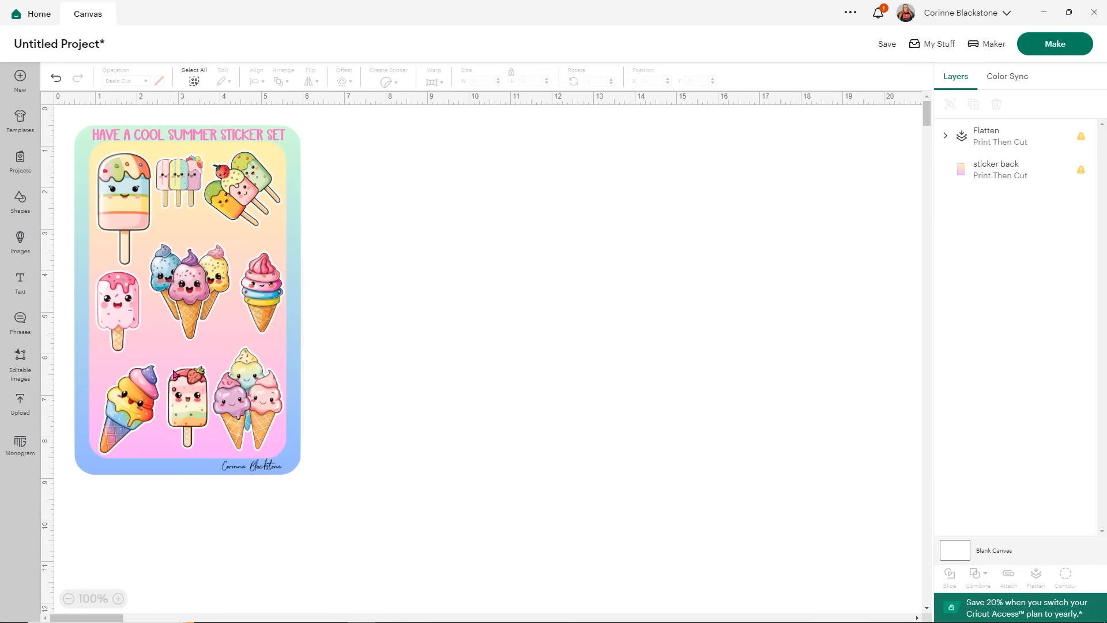
Step: Start another image upload with file 1, the transparent version of the gradient sticker backing
{"action": "left_click", "coordinate": [19, 400]}
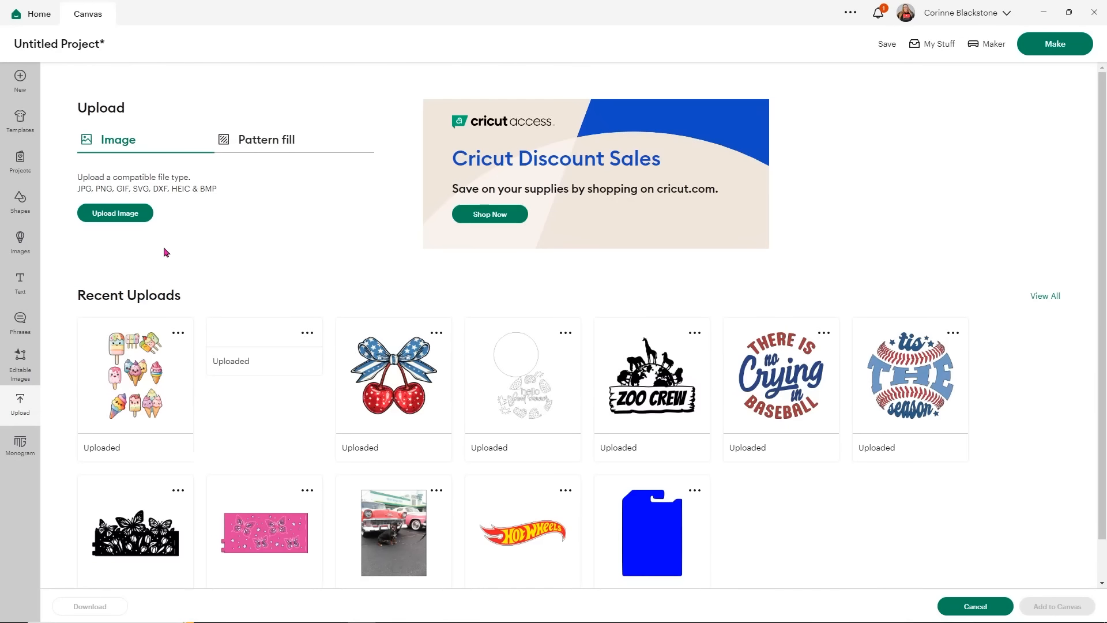
{"action": "left_click", "coordinate": [143, 217]}
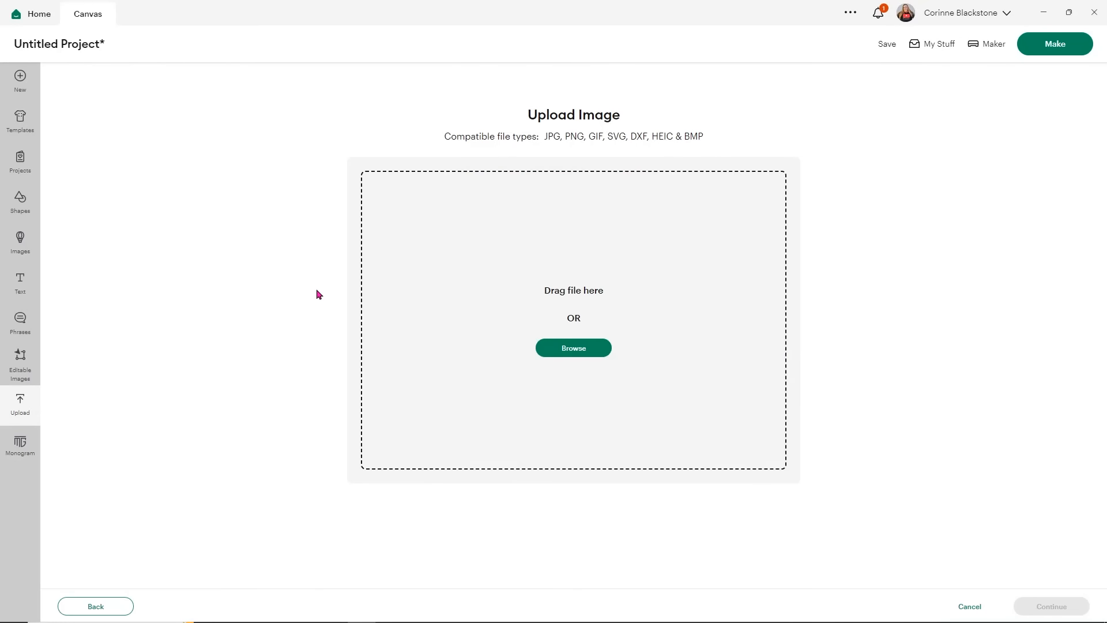
{"action": "left_click", "coordinate": [381, 615]}
{"action": "left_click", "coordinate": [297, 339]}
{"action": "left_click_drag", "start_coordinate": [297, 340], "coordinate": [834, 241]}
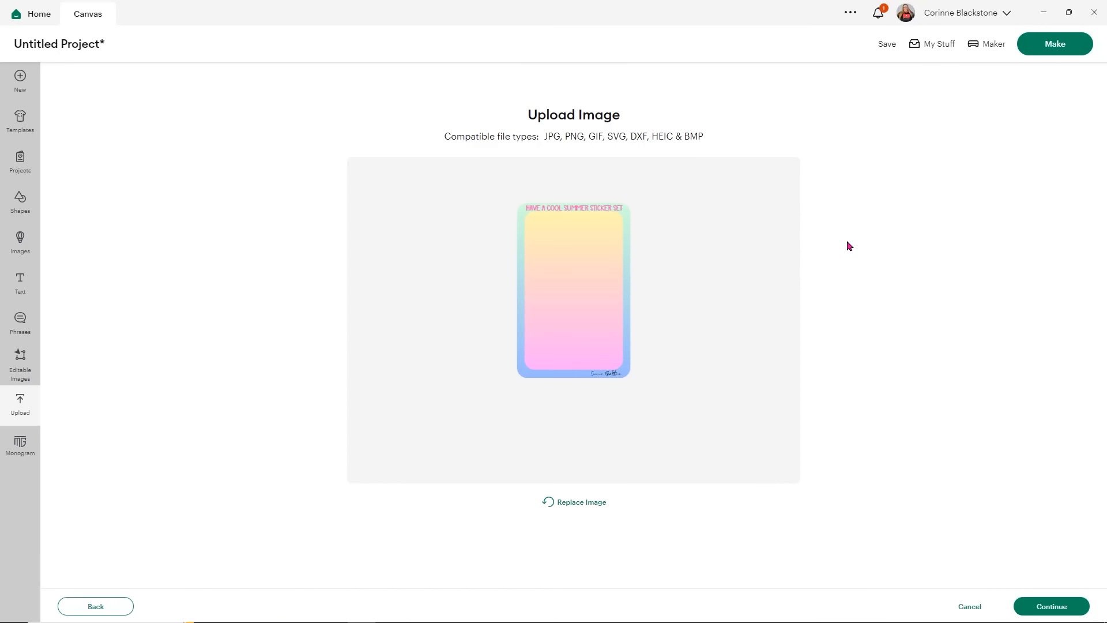
Step: Accept the transparent backing without removing any areas and convert it to a Flat Graphic
{"action": "left_click", "coordinate": [1048, 606]}
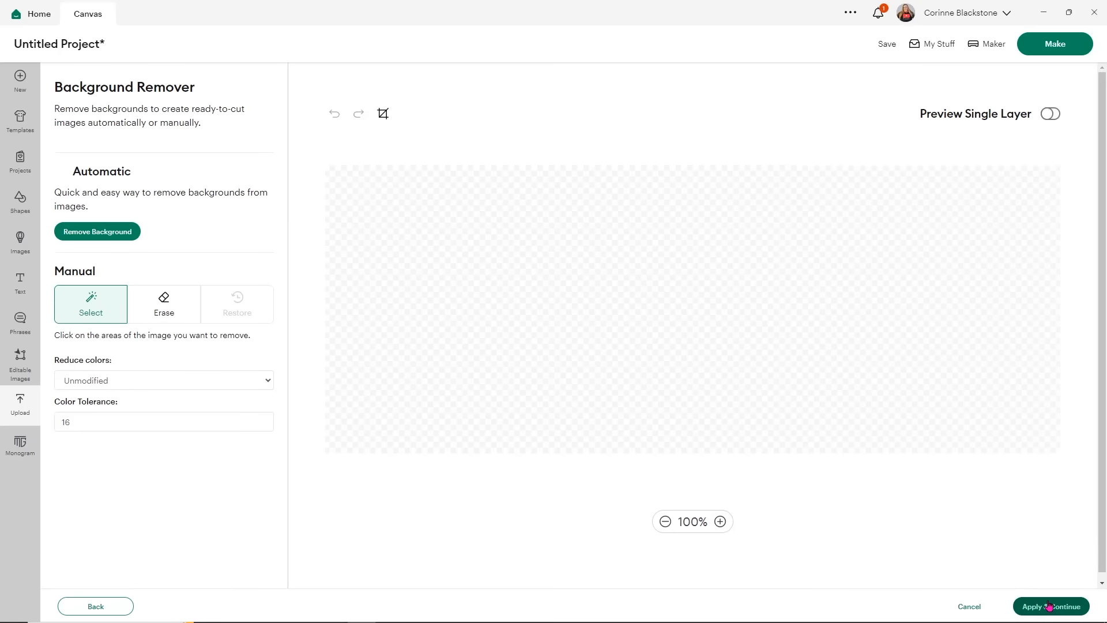
{"action": "left_click", "coordinate": [1048, 606]}
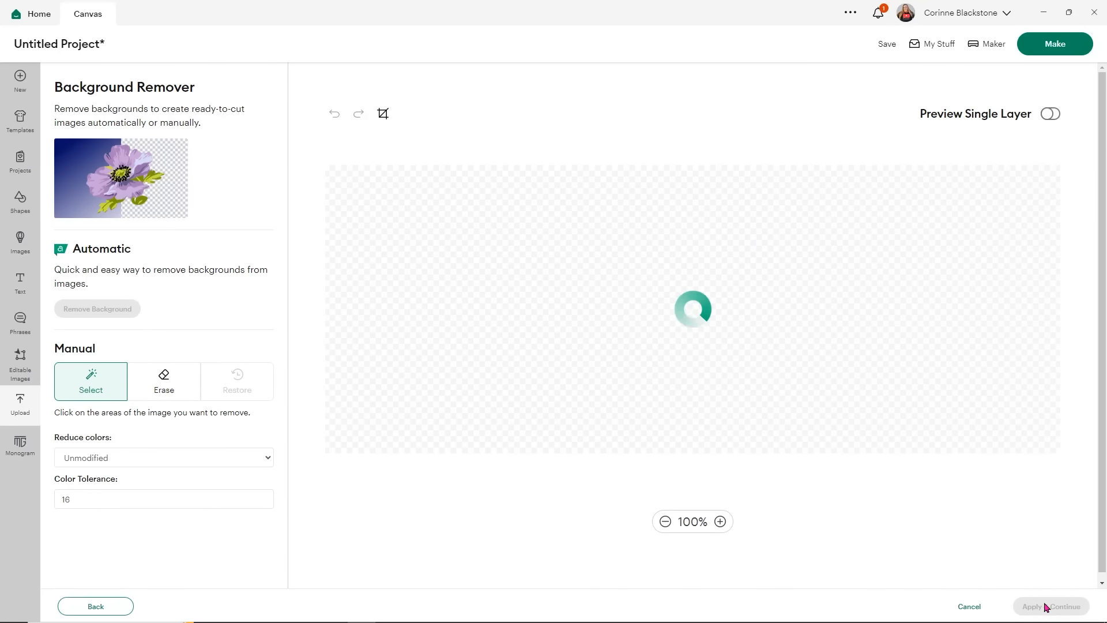
{"action": "left_click", "coordinate": [806, 349]}
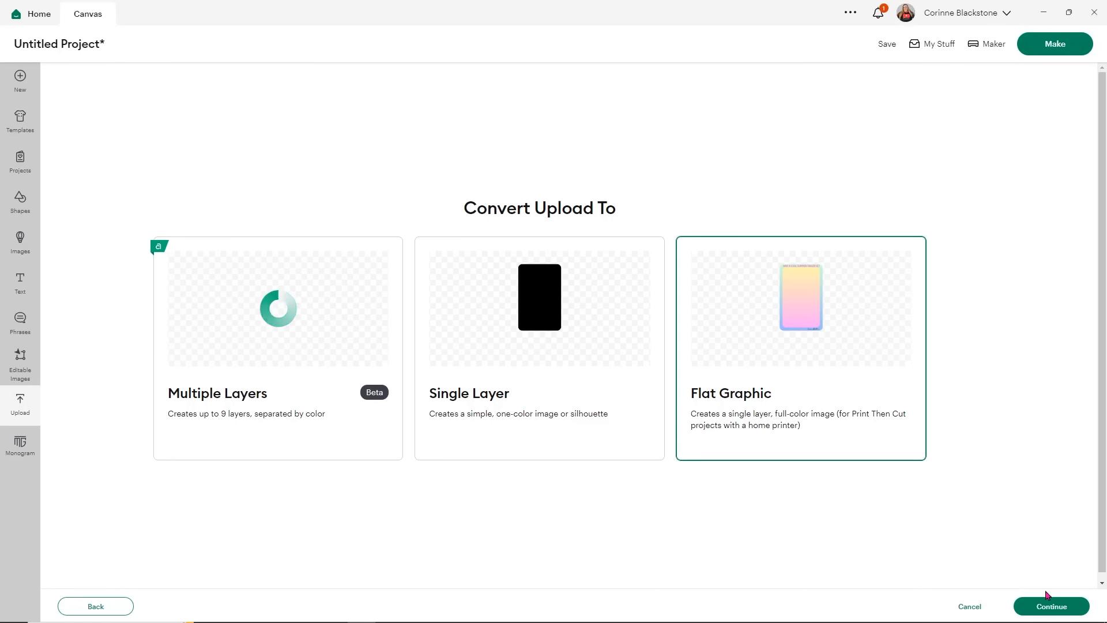
{"action": "left_click", "coordinate": [1060, 609]}
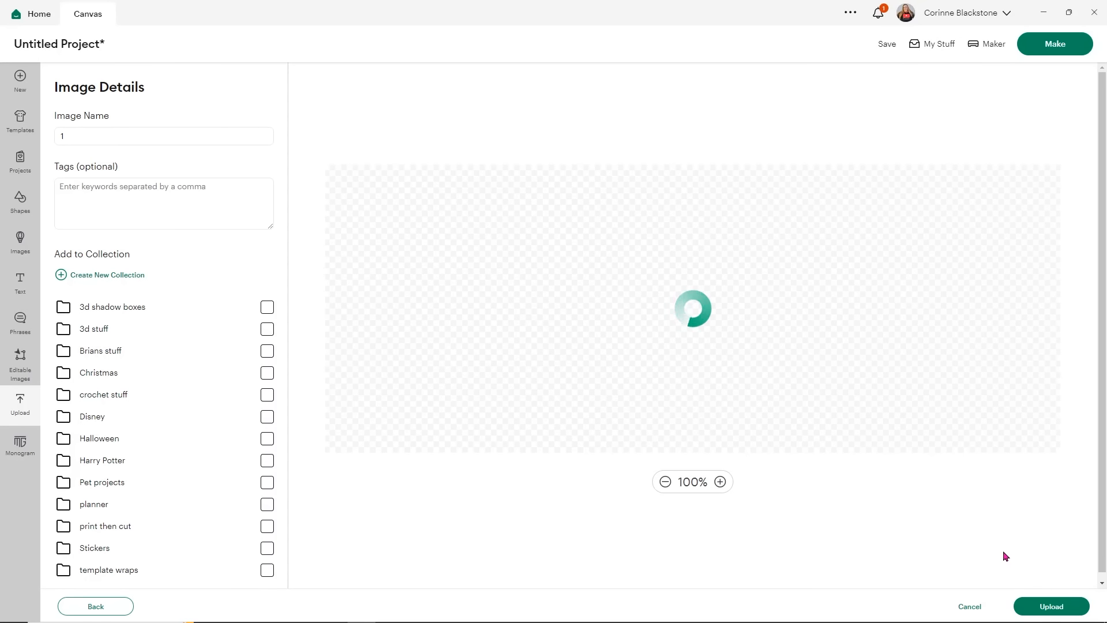
Step: Finish uploading backing image 1, then start another image upload with file 2, the transparent ice cream stickers
{"action": "left_click", "coordinate": [1036, 606]}
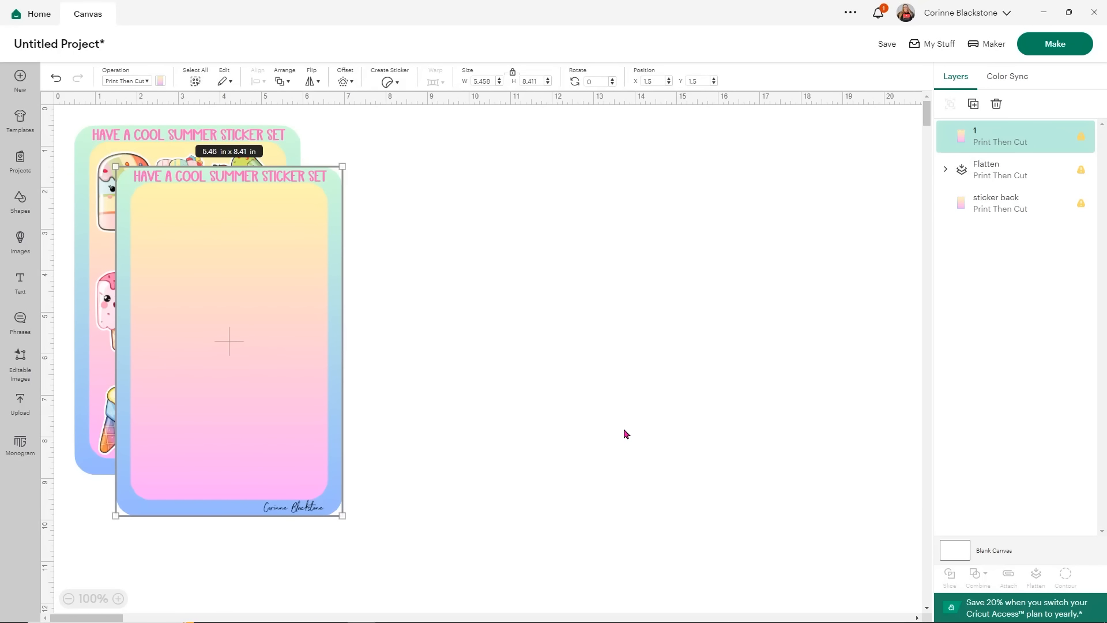
{"action": "left_click", "coordinate": [24, 401]}
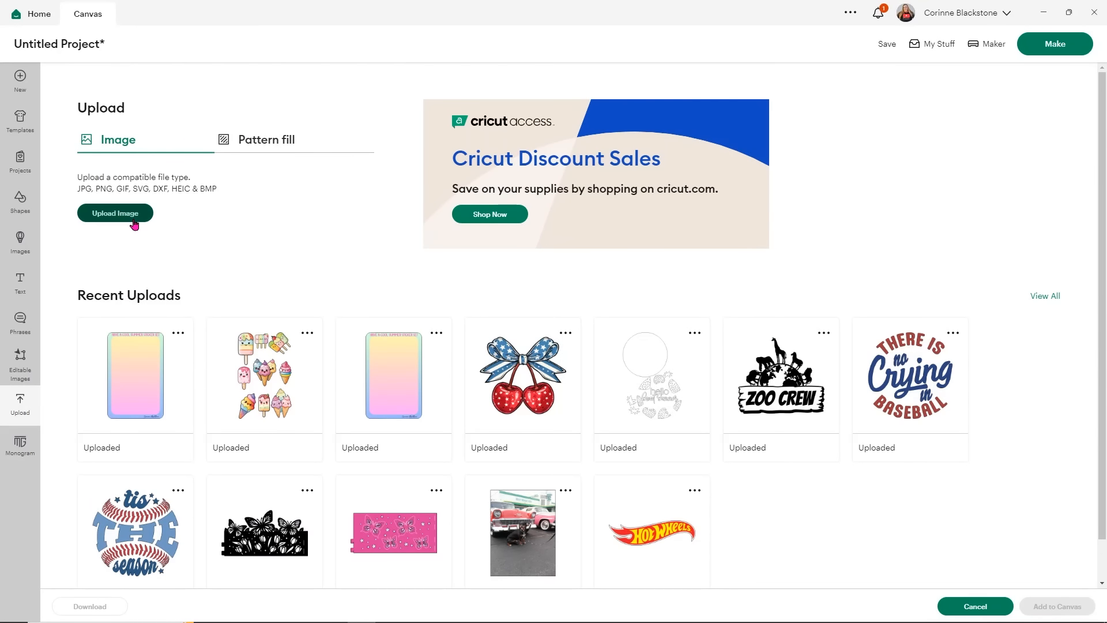
{"action": "left_click", "coordinate": [115, 213]}
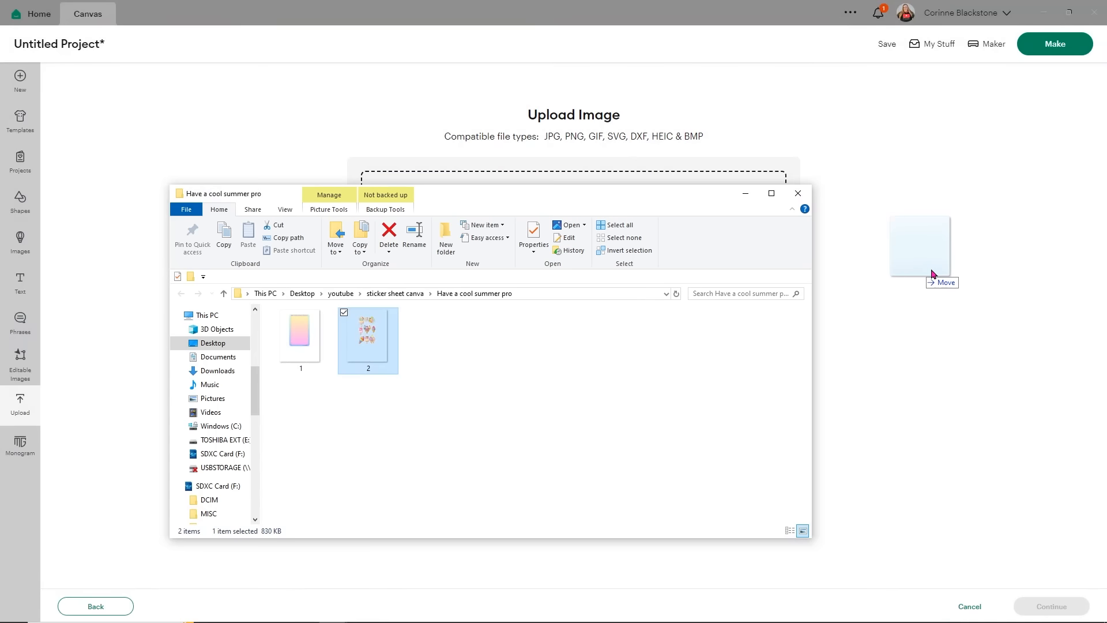
{"action": "left_click_drag", "start_coordinate": [932, 273], "coordinate": [936, 268]}
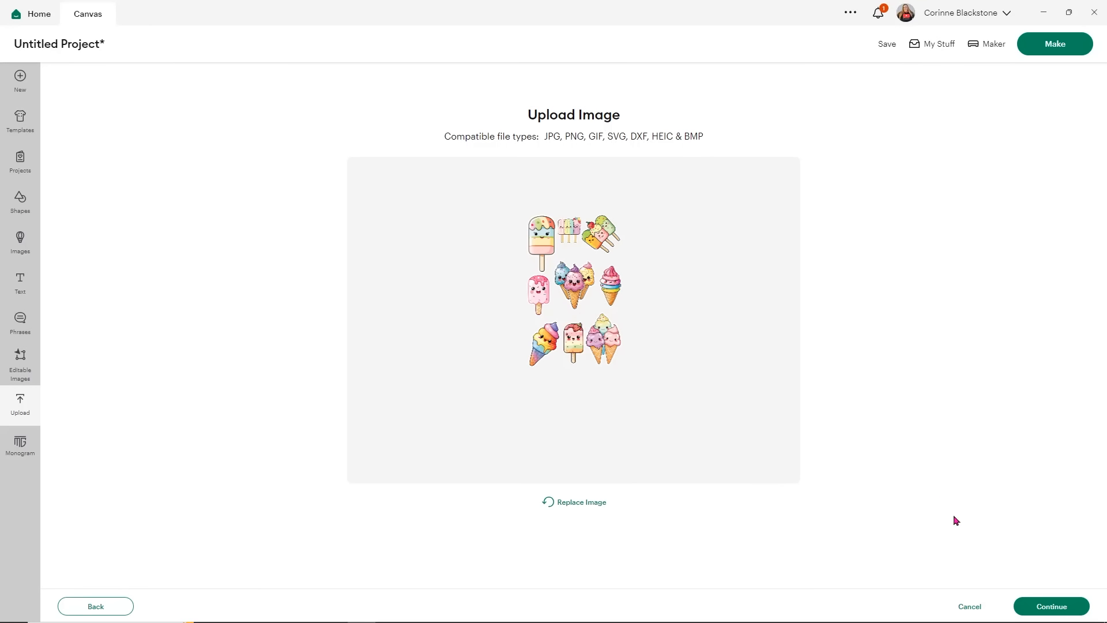
Step: Accept the ice cream stickers without removing any areas, convert them to a Flat Graphic, and upload them as 2
{"action": "left_click", "coordinate": [1052, 605]}
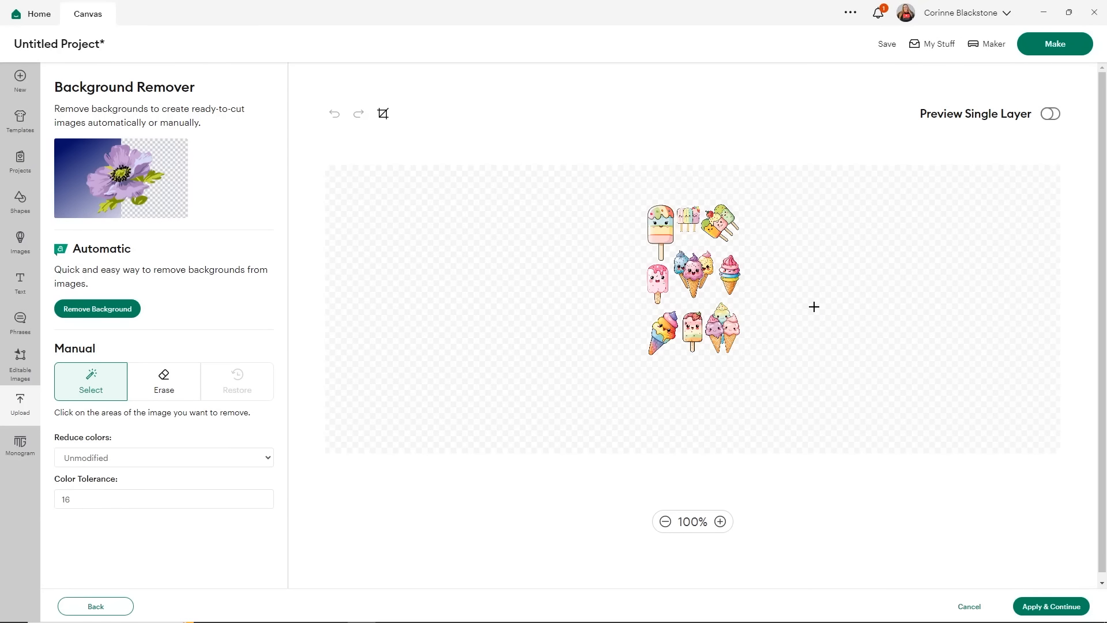
{"action": "left_click", "coordinate": [1048, 604]}
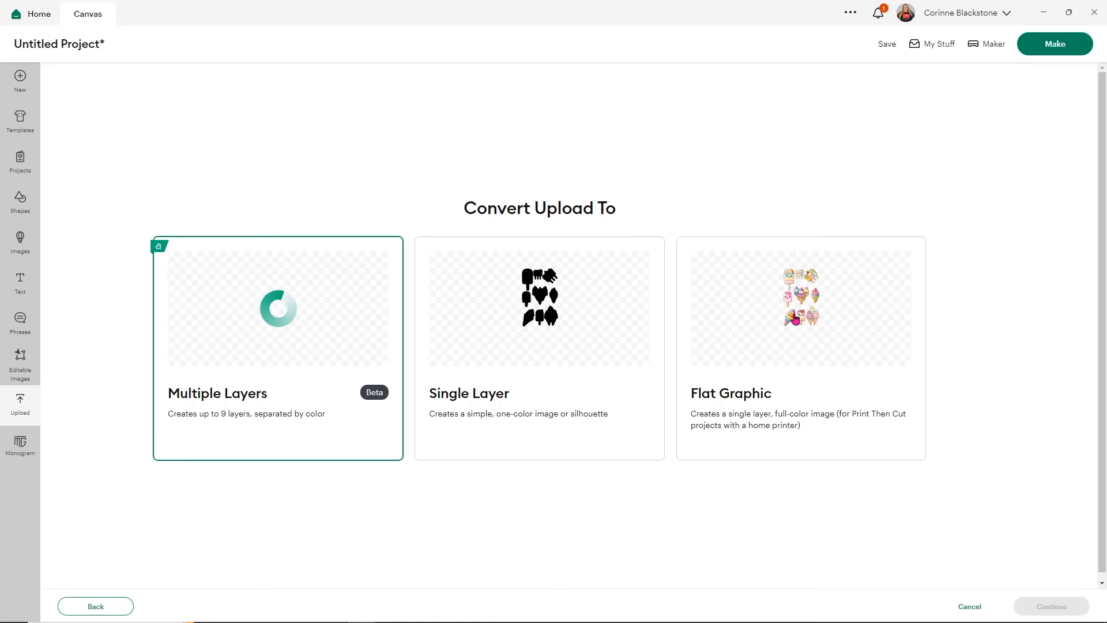
{"action": "left_click", "coordinate": [796, 302]}
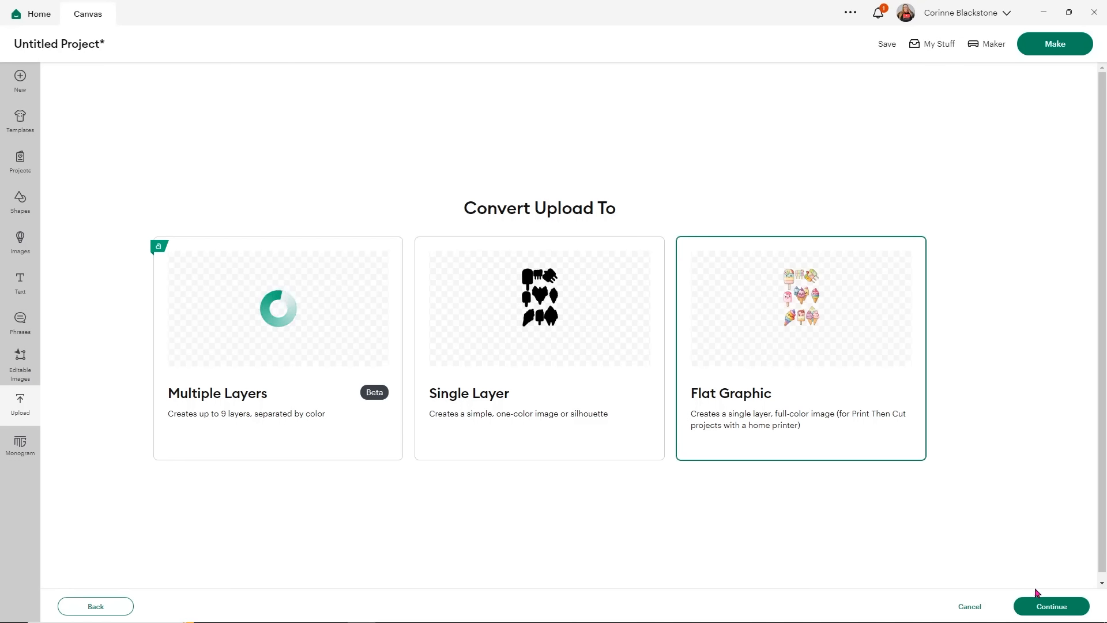
{"action": "left_click", "coordinate": [1045, 607]}
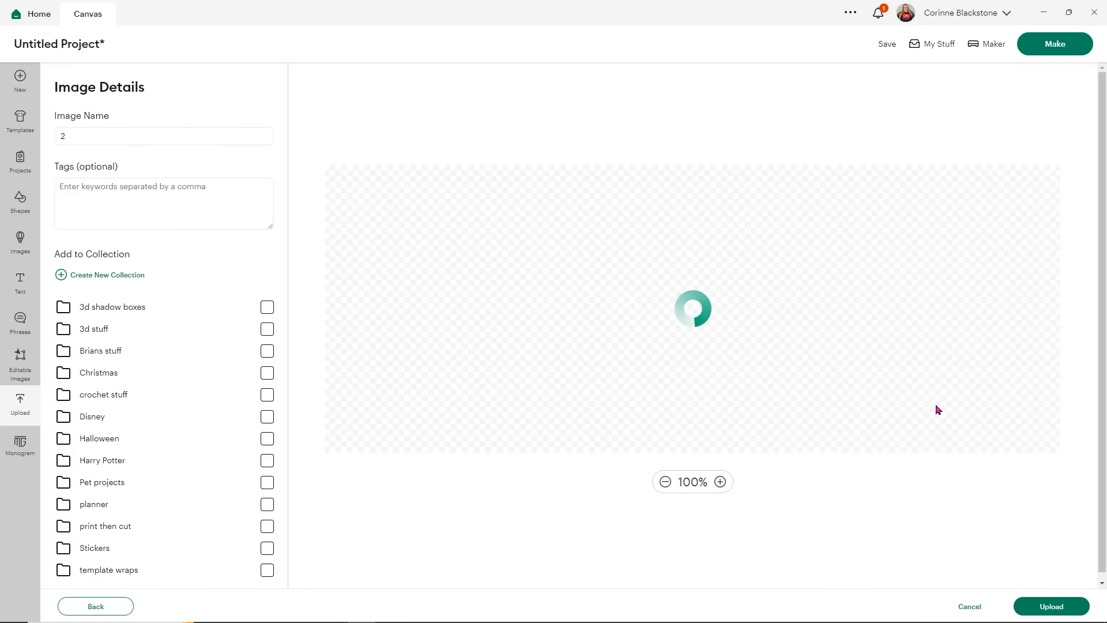
{"action": "left_click", "coordinate": [1045, 607]}
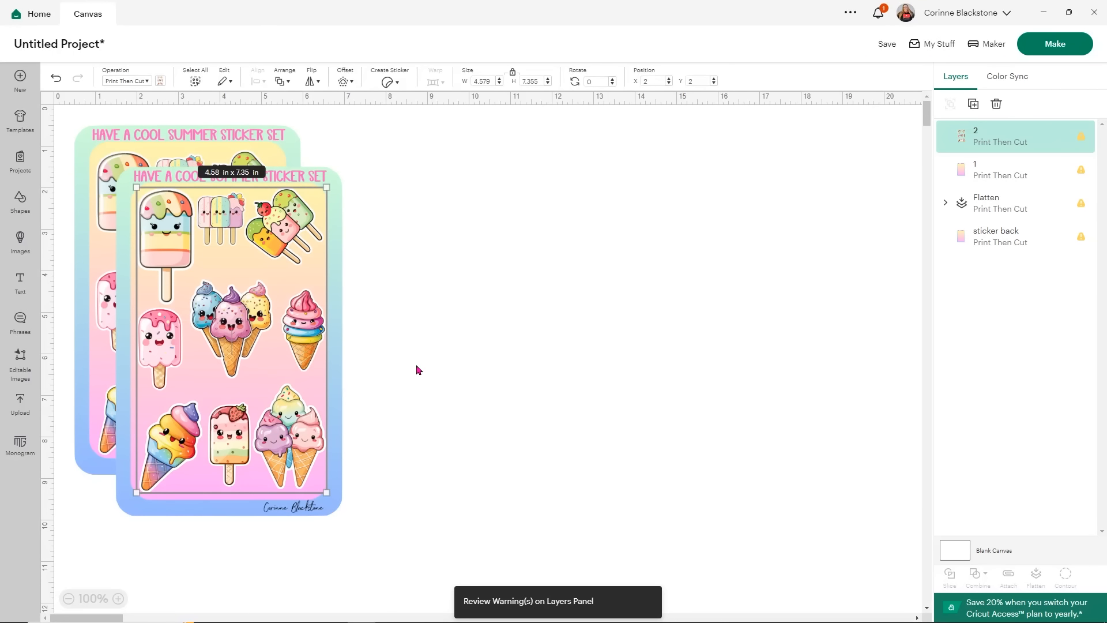
Step: Move the newly added backing and ice cream stickers together beside the first sticker sheet and deselect them
{"action": "left_click_drag", "start_coordinate": [403, 541], "coordinate": [530, 431]}
{"action": "left_click", "coordinate": [644, 396]}
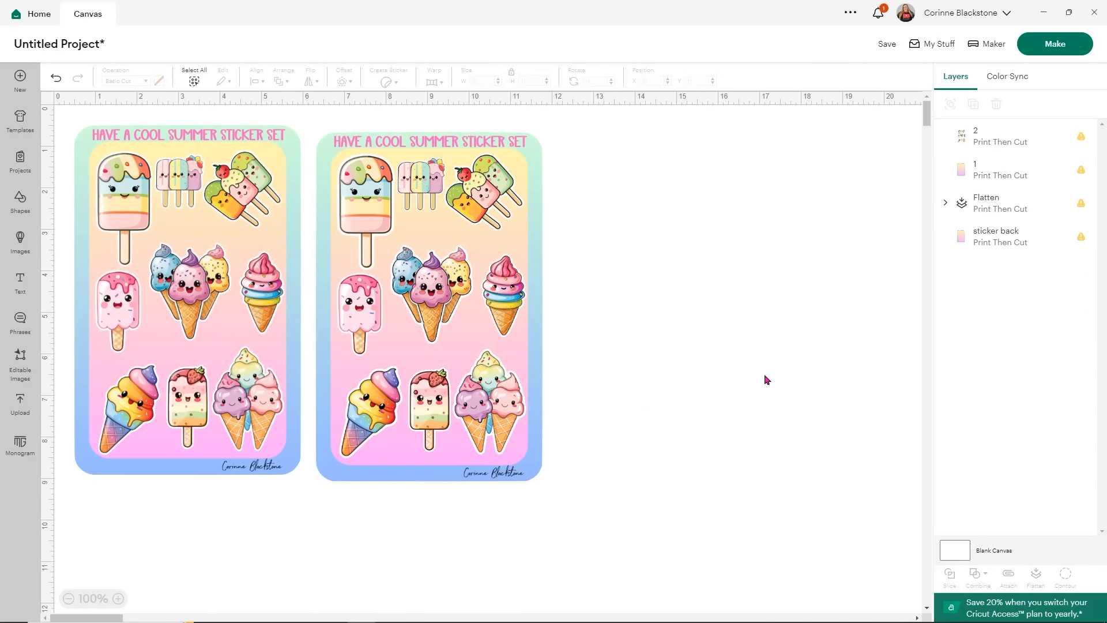
{"action": "left_click", "coordinate": [1081, 143]}
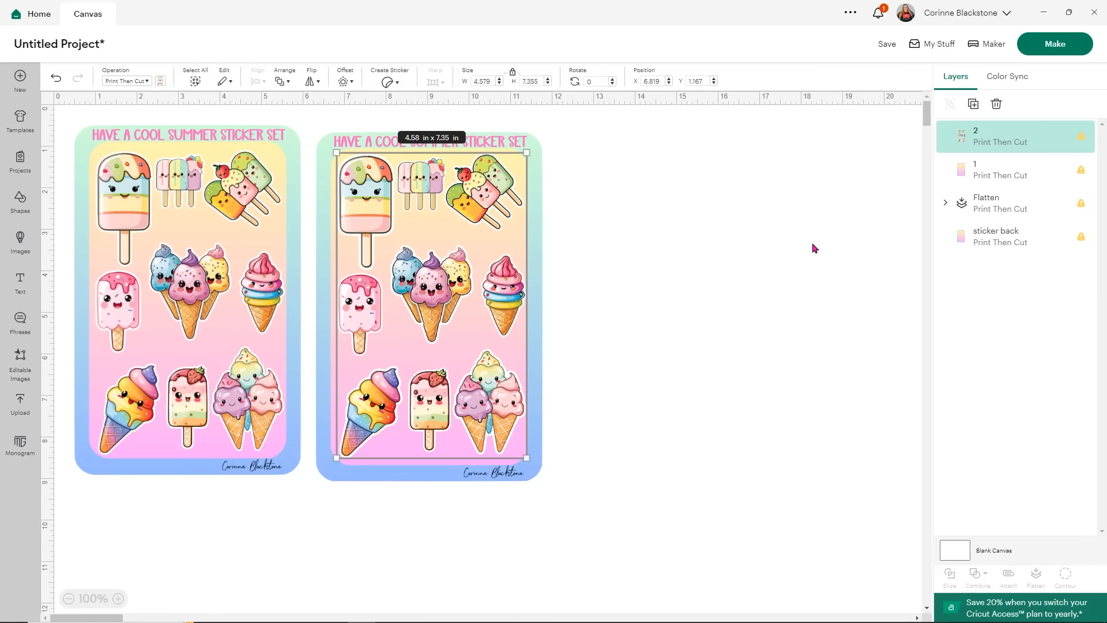
{"action": "left_click", "coordinate": [794, 233]}
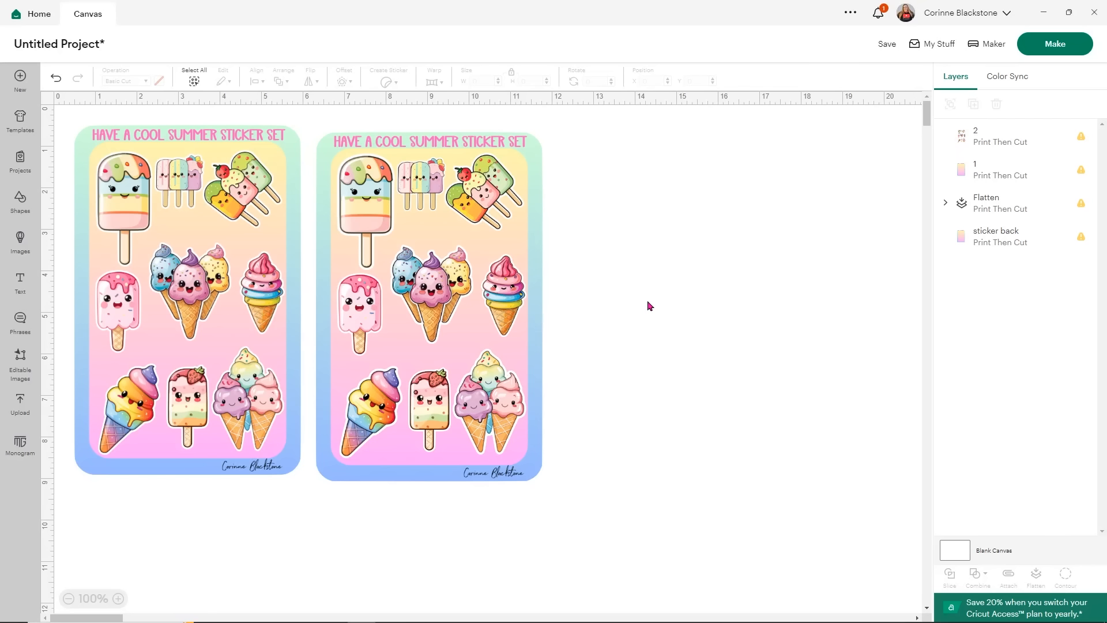
Step: Find the letter size 8.5 x 11 template among all uploaded images, add it to the canvas, and return to the canvas
{"action": "left_click", "coordinate": [25, 397]}
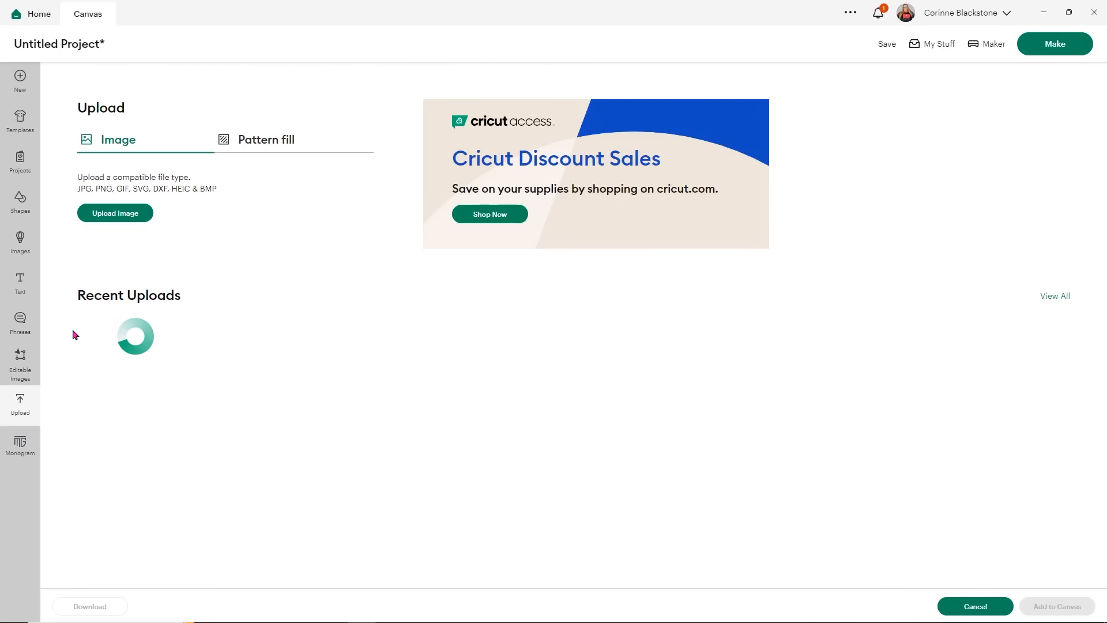
{"action": "left_click", "coordinate": [1045, 296]}
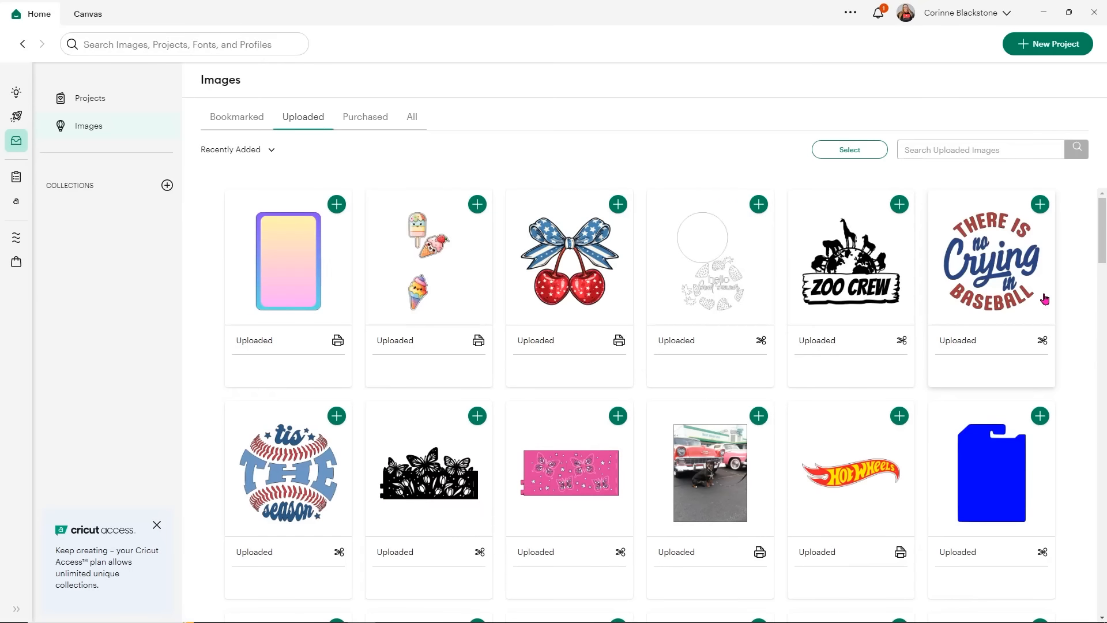
{"action": "scroll", "coordinate": [768, 498], "scroll_direction": "down", "scroll_amount": 15}
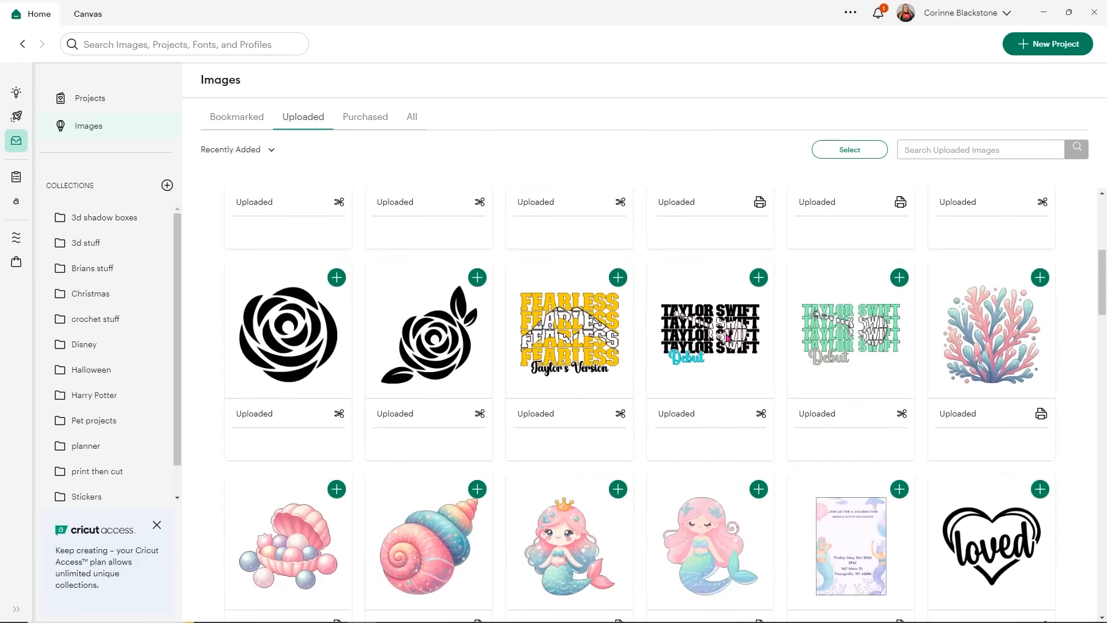
{"action": "scroll", "coordinate": [727, 339], "scroll_direction": "down", "scroll_amount": 20}
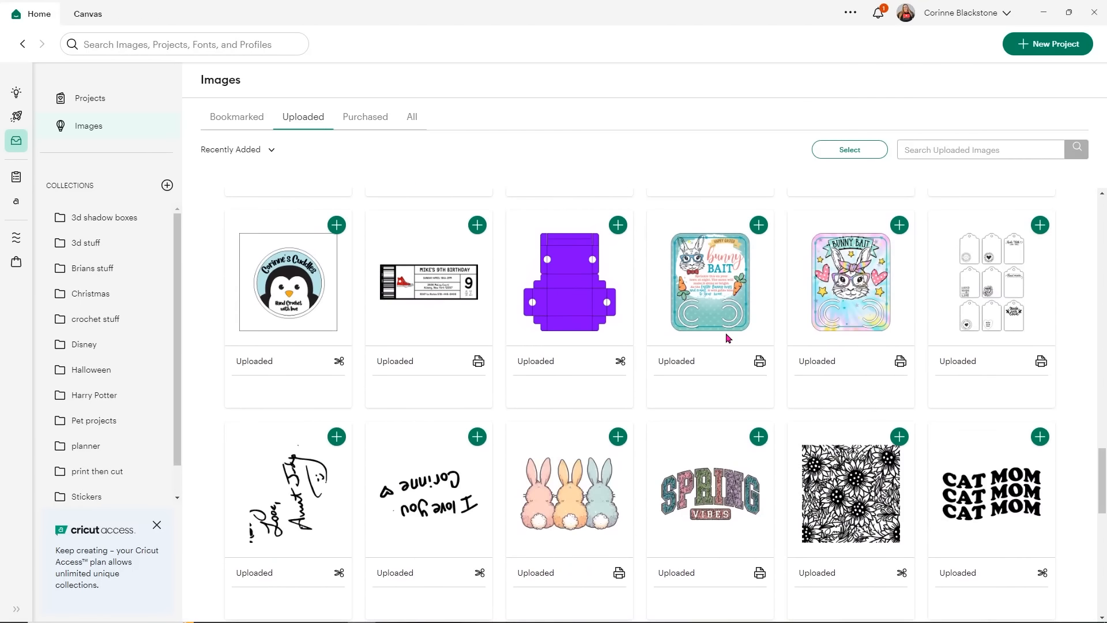
{"action": "scroll", "coordinate": [726, 338], "scroll_direction": "down", "scroll_amount": 15}
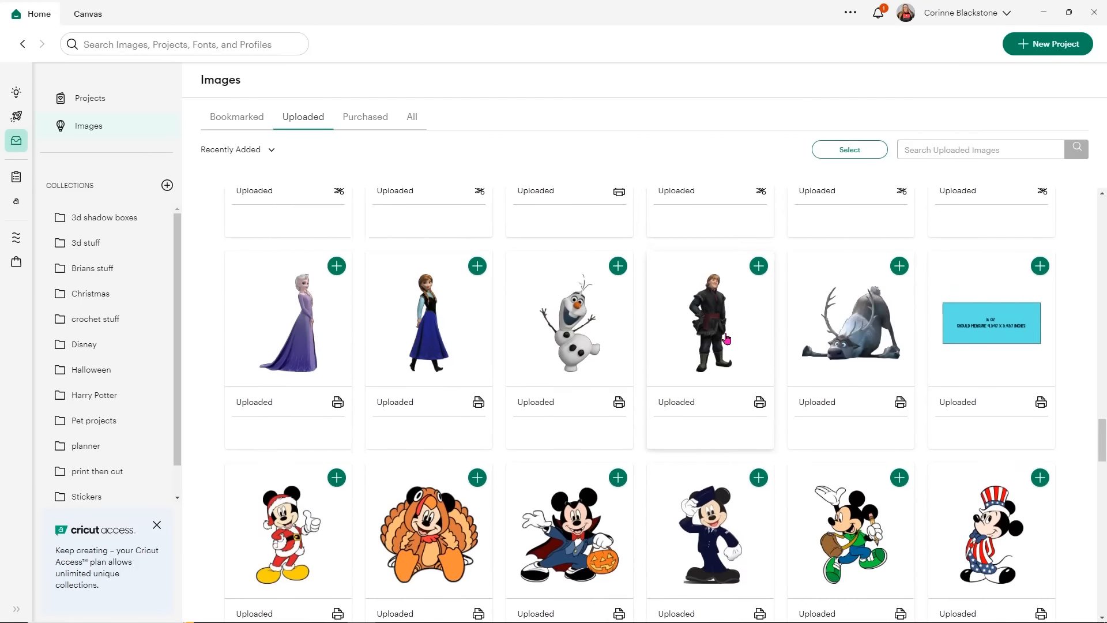
{"action": "scroll", "coordinate": [726, 338], "scroll_direction": "down", "scroll_amount": 8}
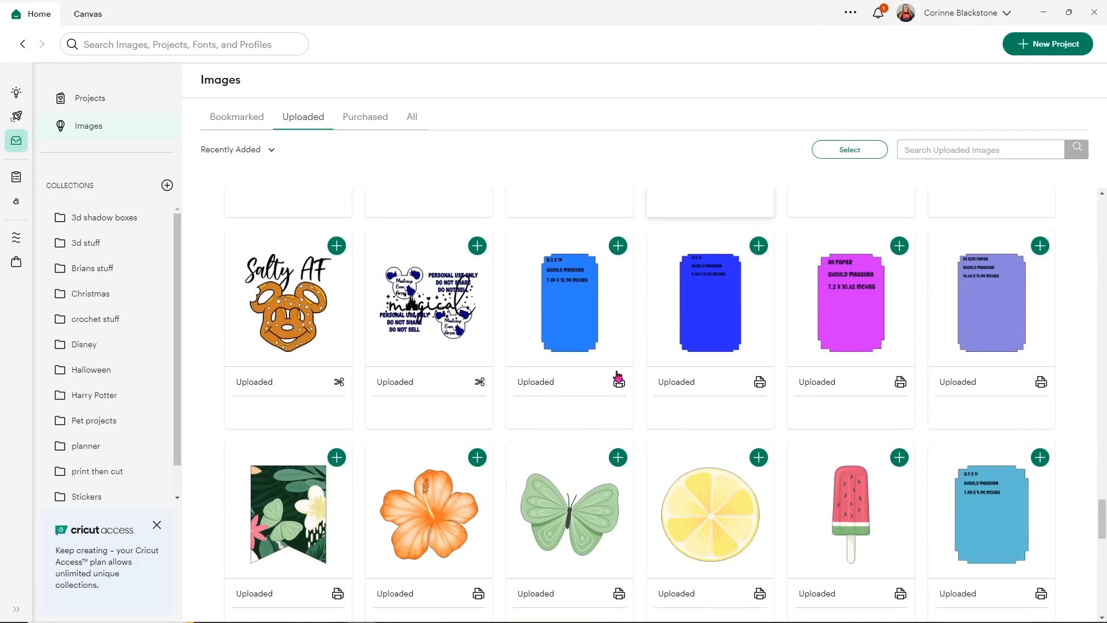
{"action": "left_click", "coordinate": [988, 531]}
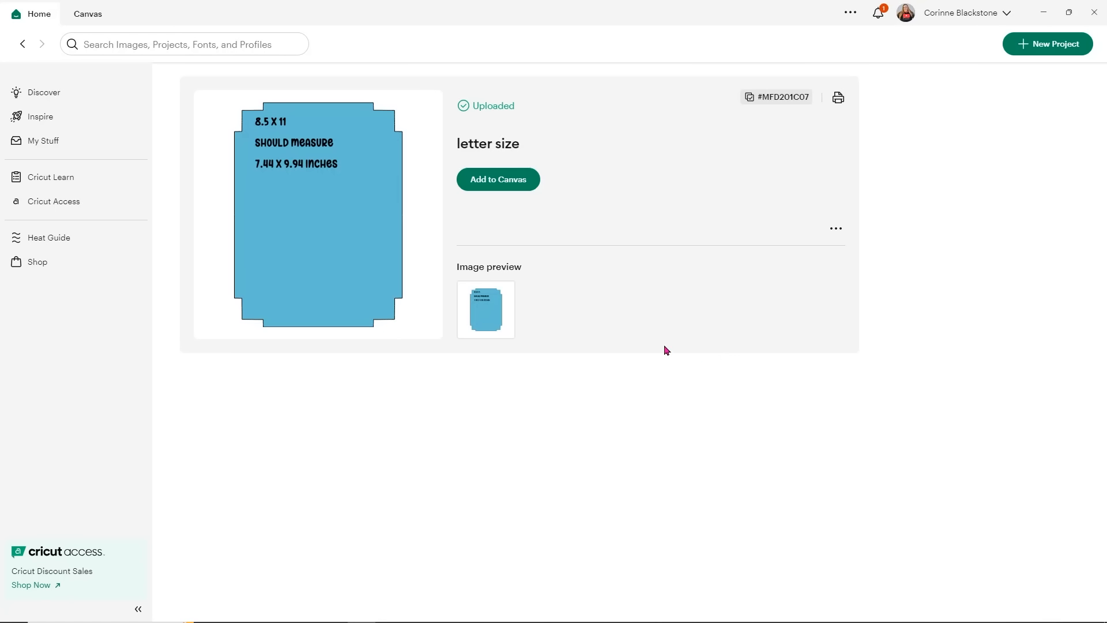
{"action": "left_click", "coordinate": [522, 179]}
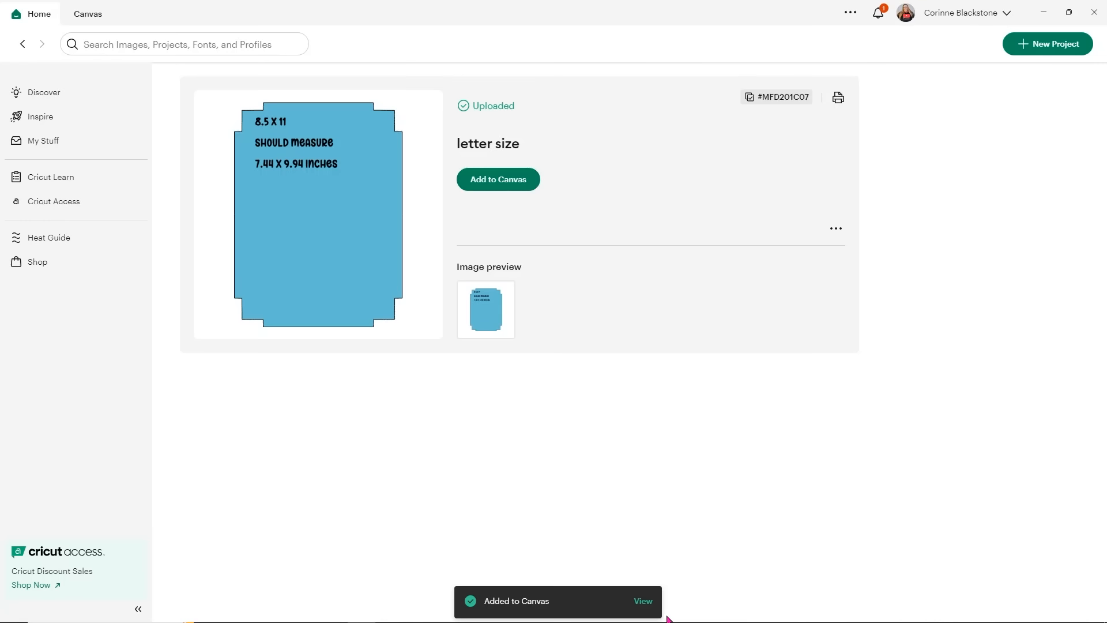
{"action": "left_click", "coordinate": [647, 603]}
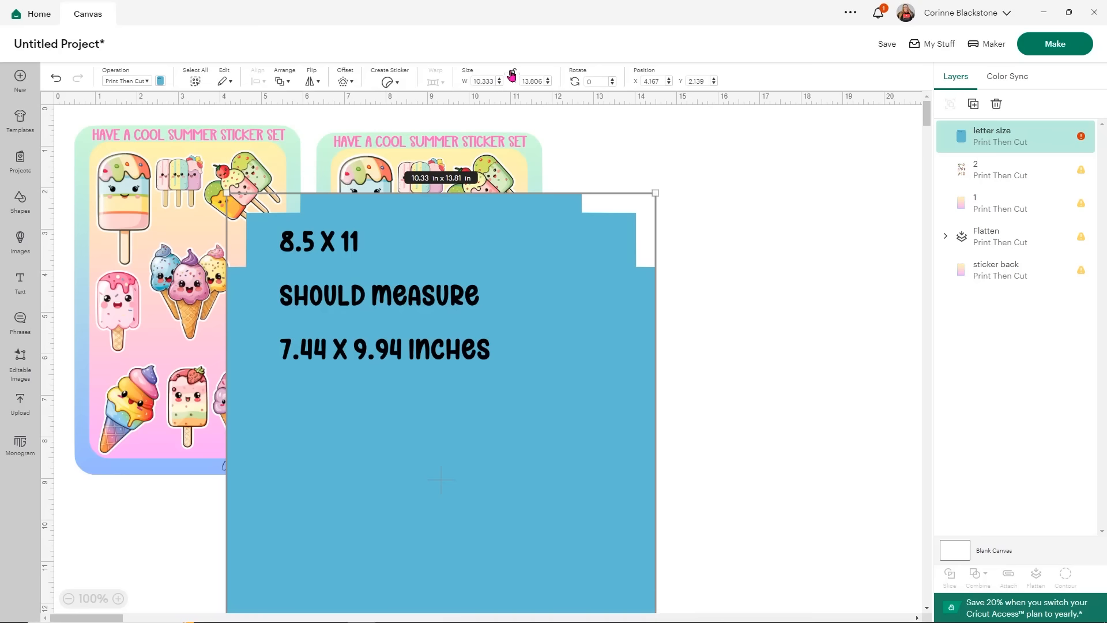
Step: Set the letter size template's width to 7.43 in and move it to the empty area beside the two sticker sheets
{"action": "left_click", "coordinate": [473, 81]}
{"action": "type", "text": "7.43"}
{"action": "key", "text": "Return"}
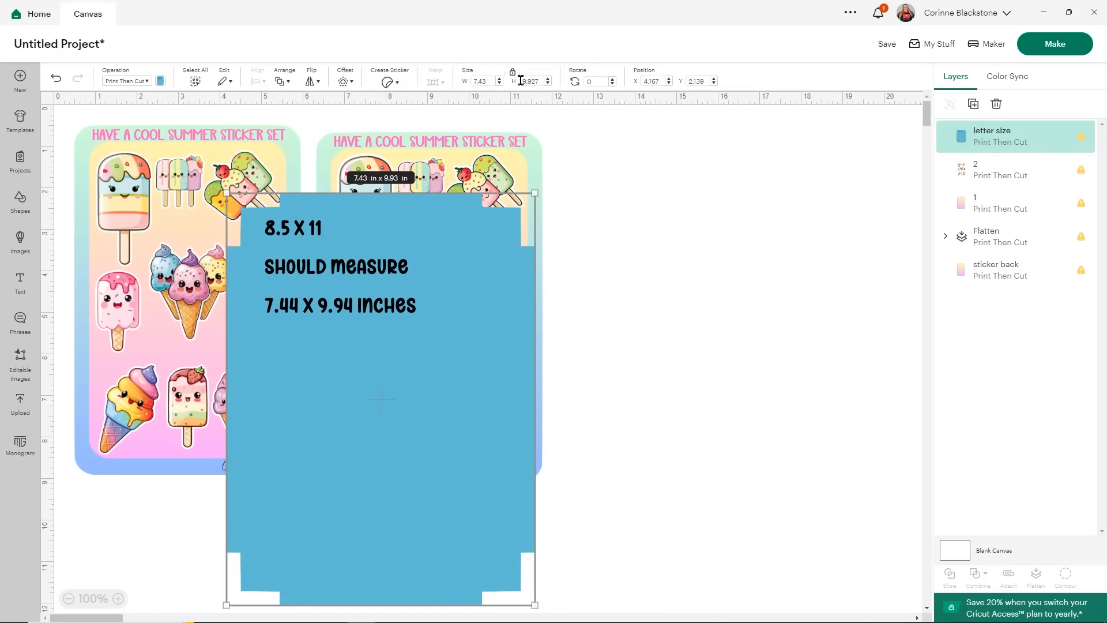
{"action": "left_click_drag", "start_coordinate": [413, 413], "coordinate": [750, 373]}
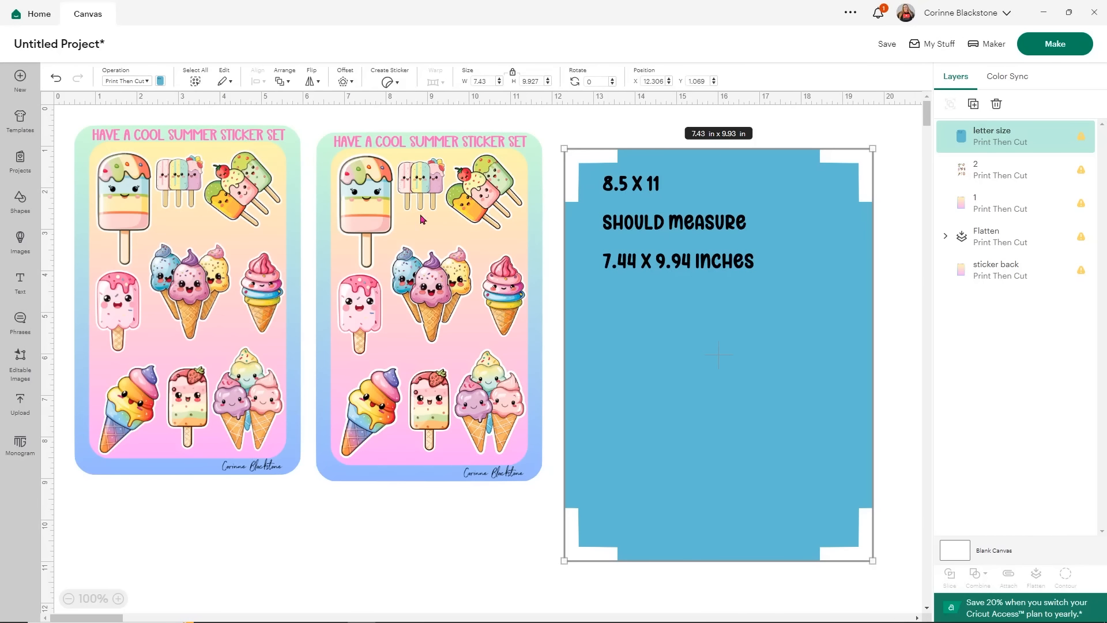
Step: Select layers 2 and 1 of the second sticker sheet together and rotate them 90 degrees
{"action": "left_click", "coordinate": [513, 503]}
{"action": "left_click_drag", "start_coordinate": [545, 493], "coordinate": [321, 128]}
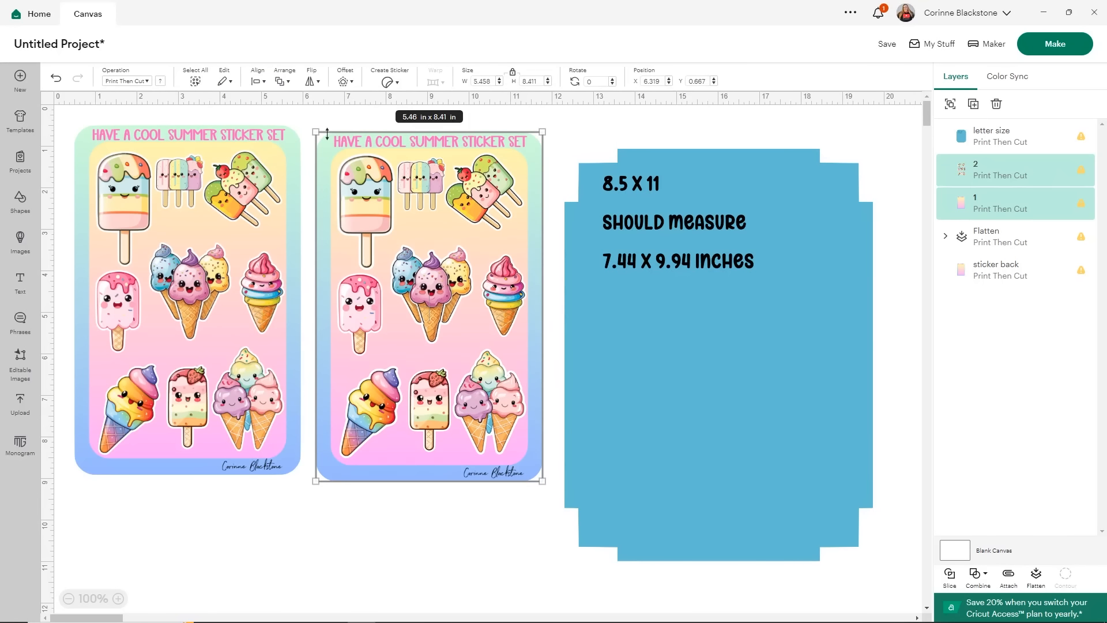
{"action": "left_click", "coordinate": [574, 83]}
{"action": "key", "text": "Return"}
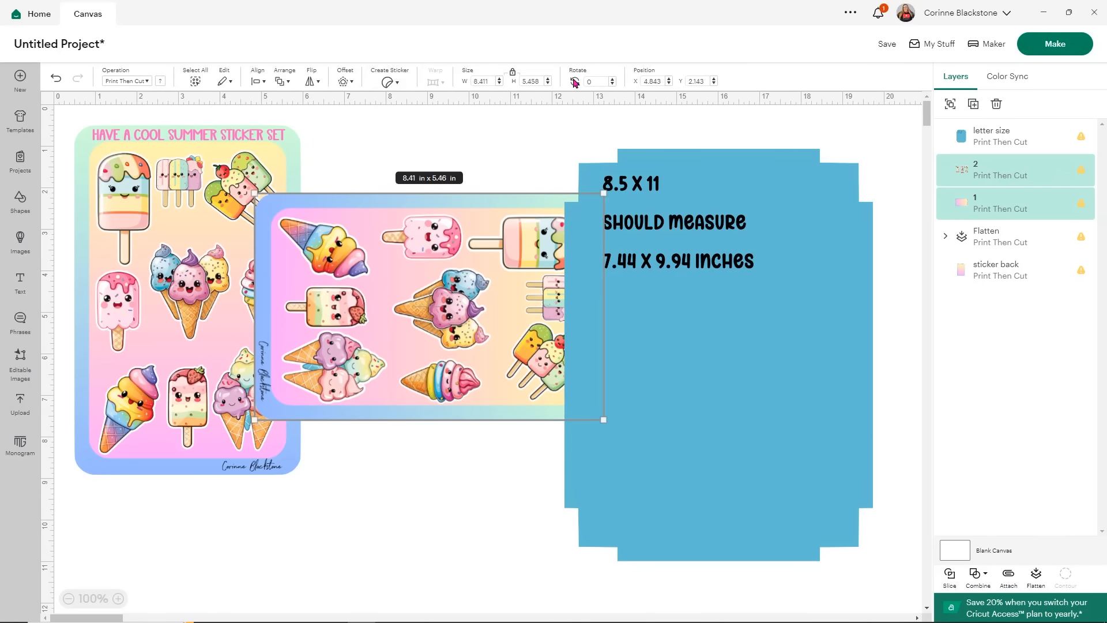
Step: Send the letter size template to the back, behind all sticker sheet layers
{"action": "left_click", "coordinate": [755, 312]}
{"action": "right_click", "coordinate": [756, 311]}
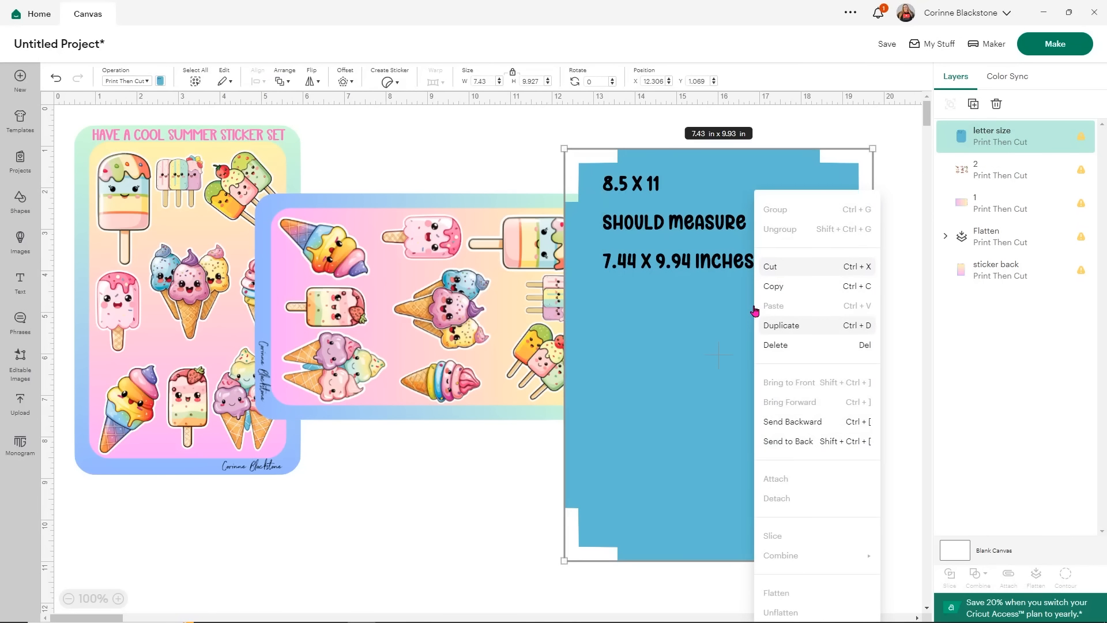
{"action": "left_click", "coordinate": [814, 441]}
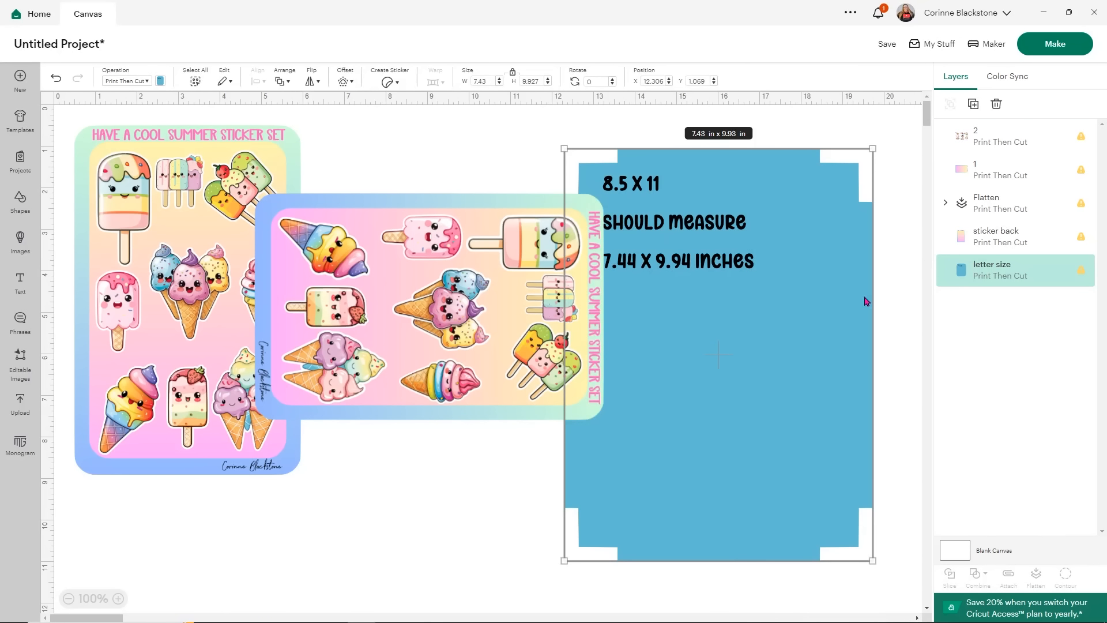
Step: Place the rotated sticker sheet on the template's upper half and shrink it to about 6.59 x 4.28 in
{"action": "left_click_drag", "start_coordinate": [425, 137], "coordinate": [443, 267]}
{"action": "left_click_drag", "start_coordinate": [434, 307], "coordinate": [679, 282]}
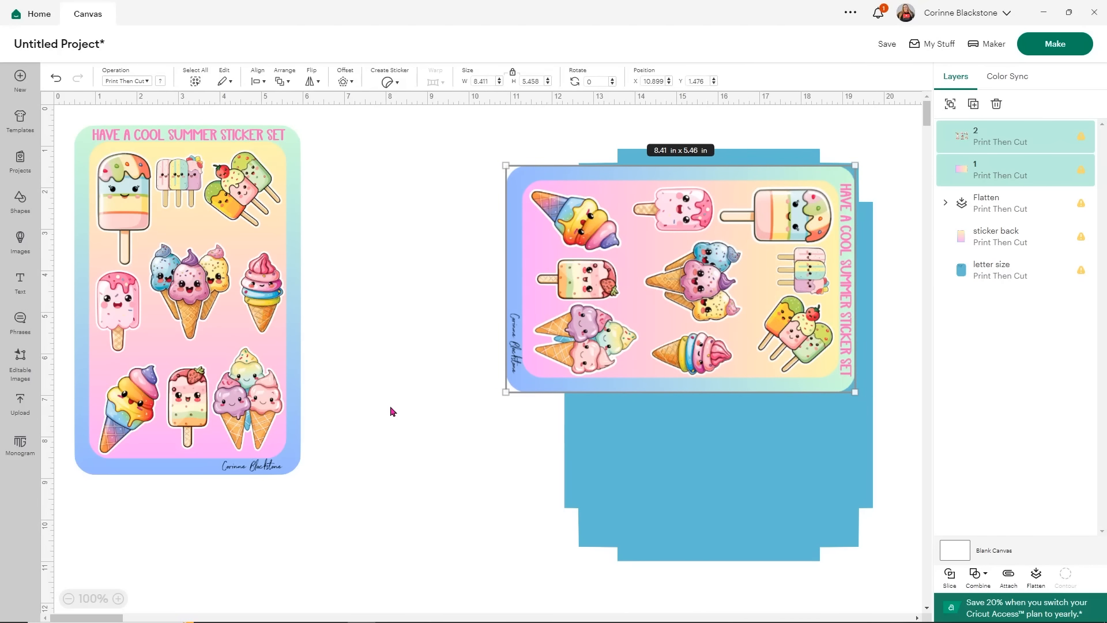
{"action": "left_click_drag", "start_coordinate": [503, 391], "coordinate": [642, 340]}
{"action": "left_click", "coordinate": [395, 442]}
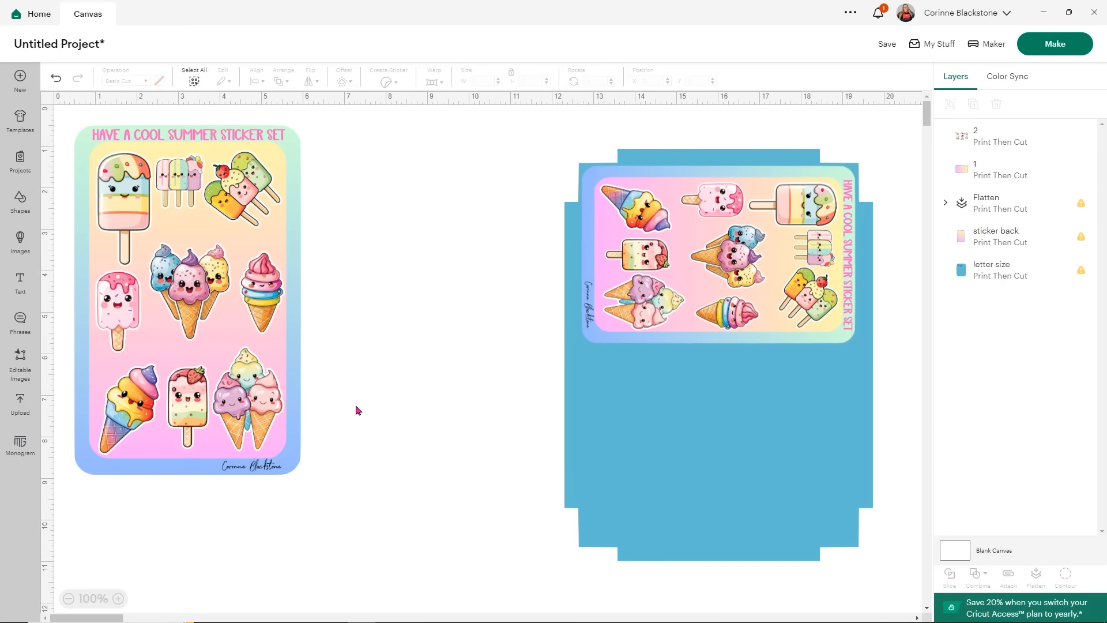
Step: Select the first sheet's Flatten and sticker back layers together and rotate them 90 degrees
{"action": "left_click_drag", "start_coordinate": [383, 514], "coordinate": [172, 256]}
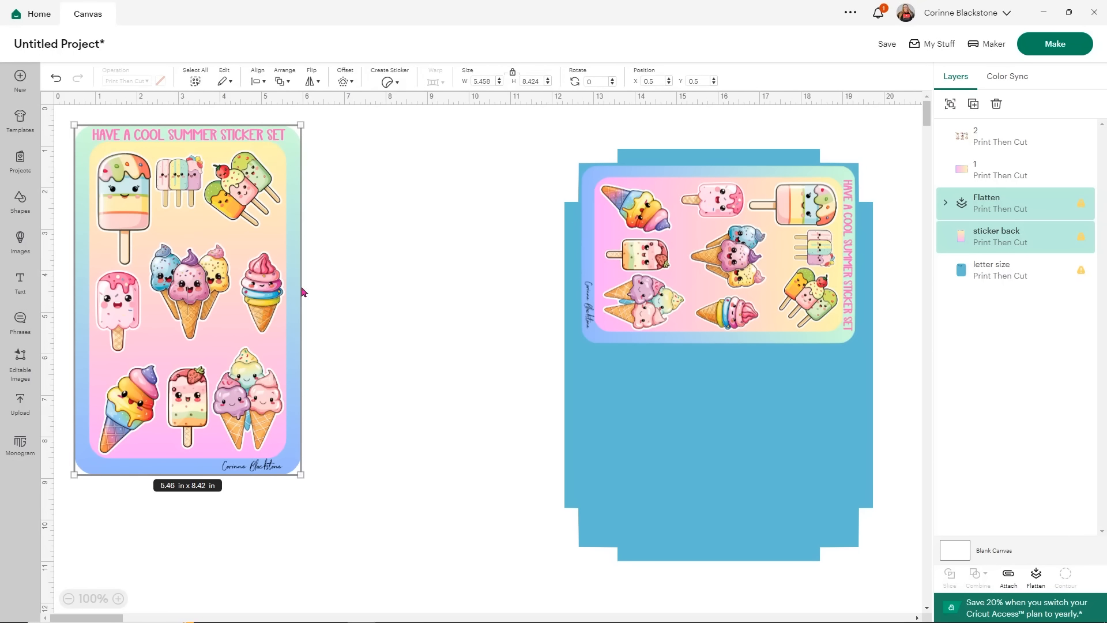
{"action": "left_click", "coordinate": [599, 84]}
{"action": "key", "text": "Return"}
Step: Place the first sticker sheet on the template's lower half and shrink it to about 6.6 x 4.28 in
{"action": "left_click_drag", "start_coordinate": [333, 293], "coordinate": [727, 427]}
{"action": "left_click_drag", "start_coordinate": [506, 566], "coordinate": [615, 517]}
{"action": "left_click_drag", "start_coordinate": [661, 456], "coordinate": [660, 474]}
{"action": "left_click_drag", "start_coordinate": [584, 534], "coordinate": [583, 535]}
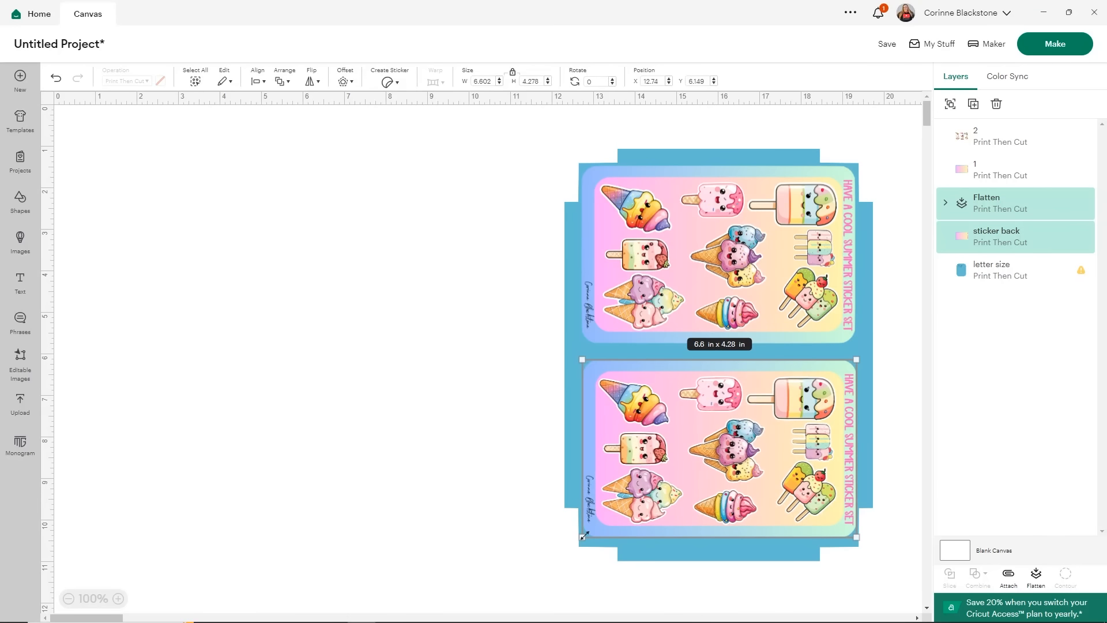
Step: Check the dimensions of the upper and lower sticker backings against each other
{"action": "left_click", "coordinate": [586, 252]}
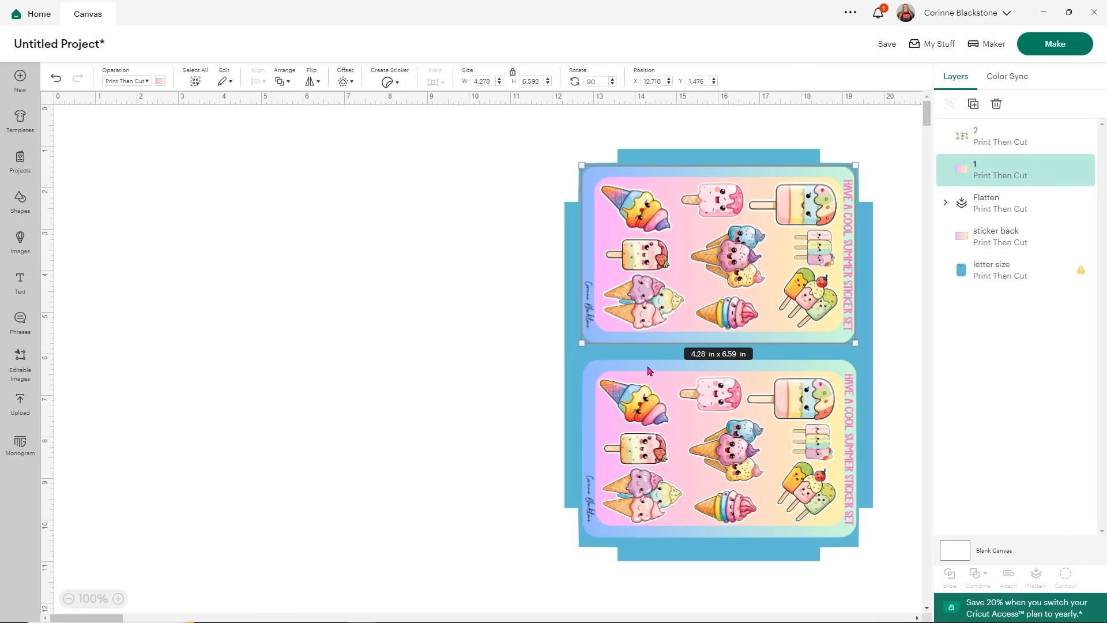
{"action": "left_click", "coordinate": [589, 368]}
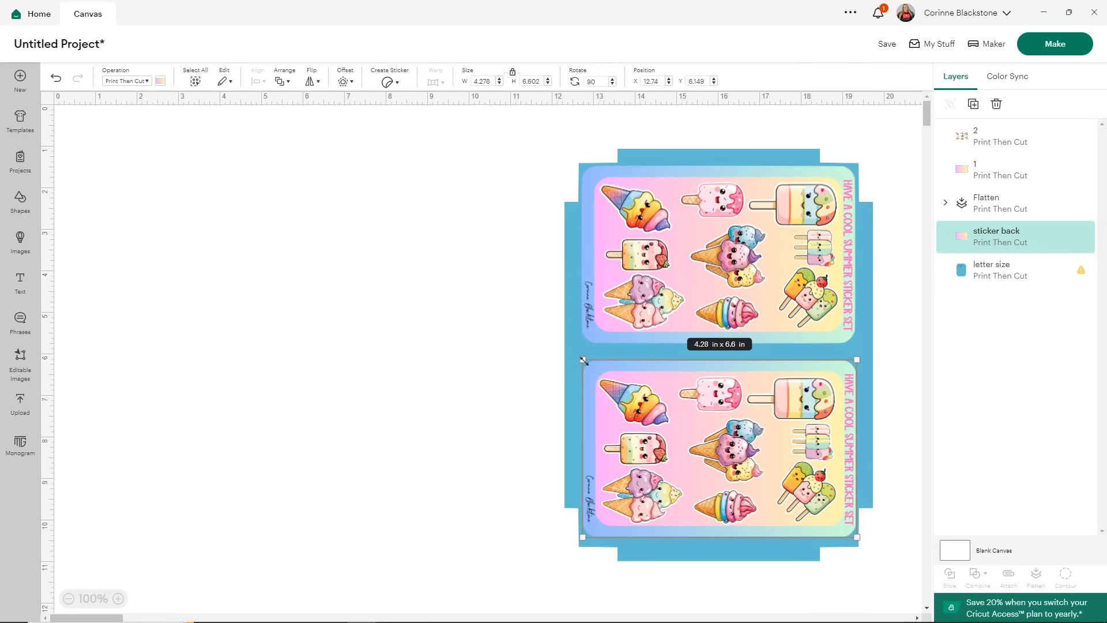
{"action": "left_click", "coordinate": [596, 337]}
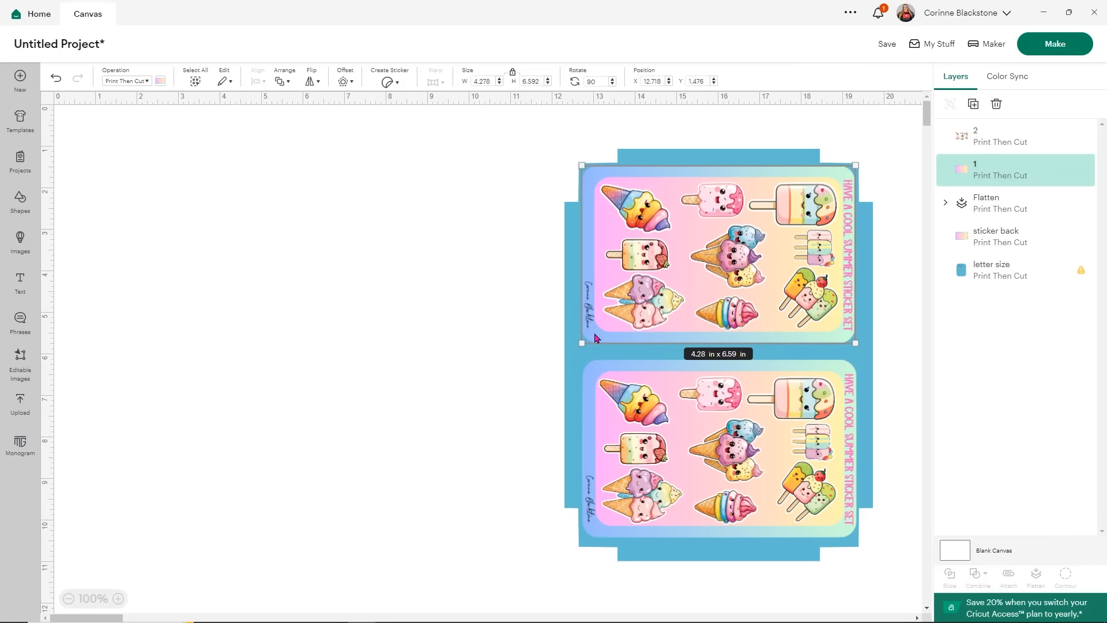
{"action": "left_click", "coordinate": [607, 360]}
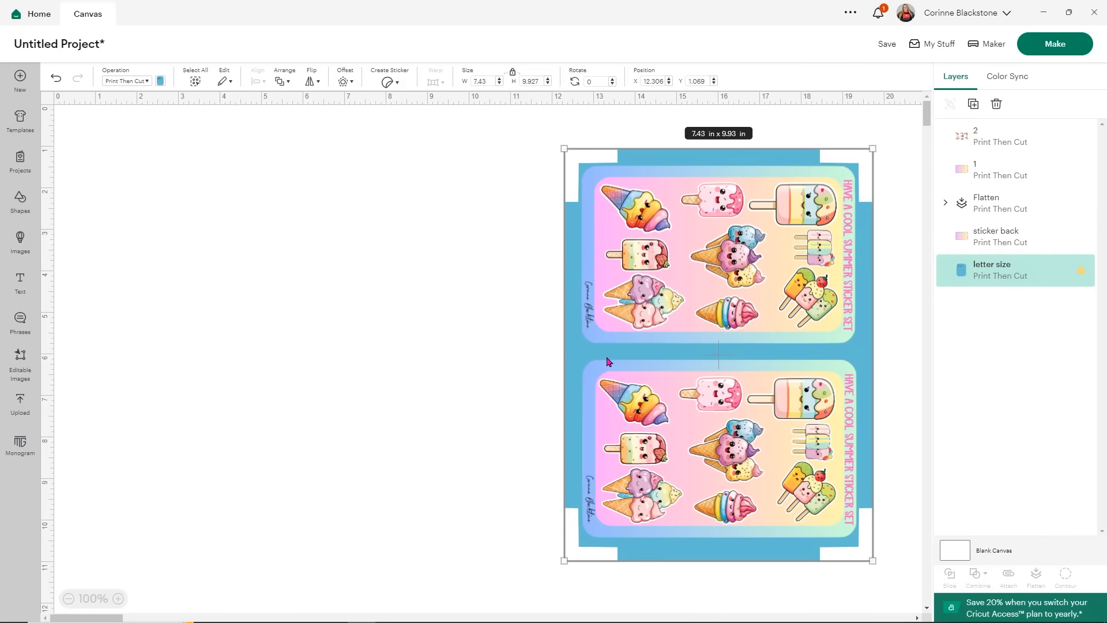
{"action": "left_click", "coordinate": [584, 379]}
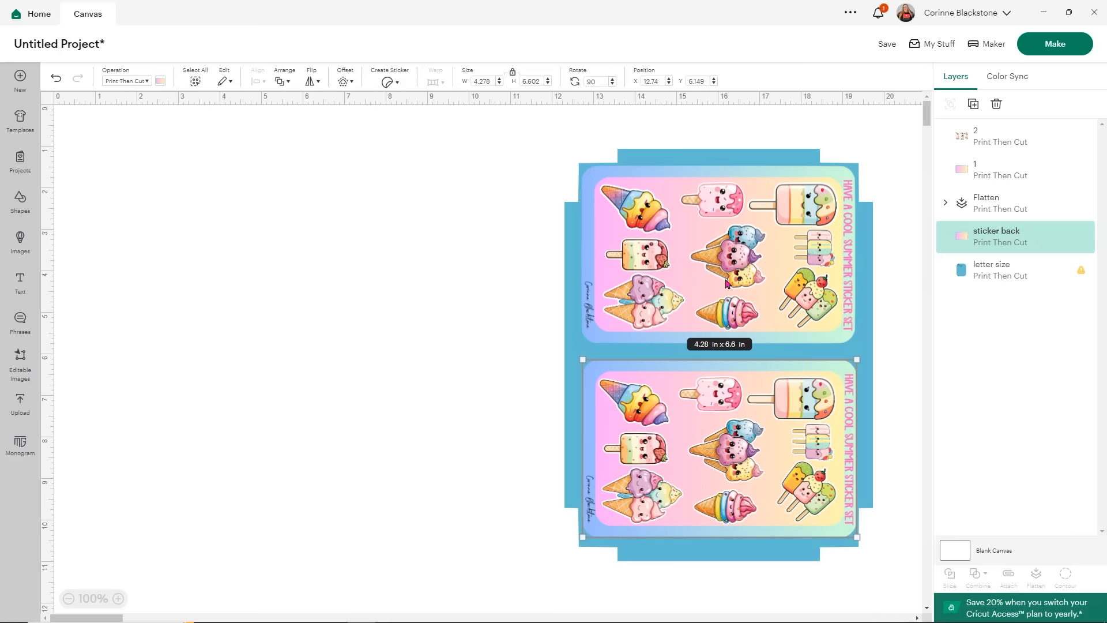
{"action": "left_click", "coordinate": [738, 300]}
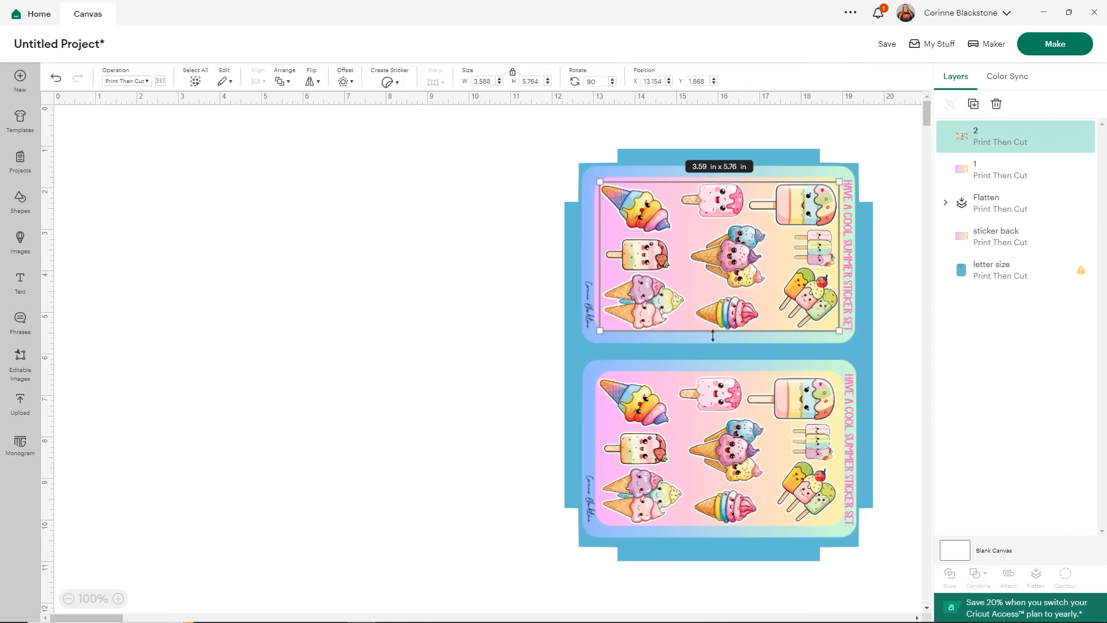
{"action": "left_click_drag", "start_coordinate": [591, 328], "coordinate": [589, 330]}
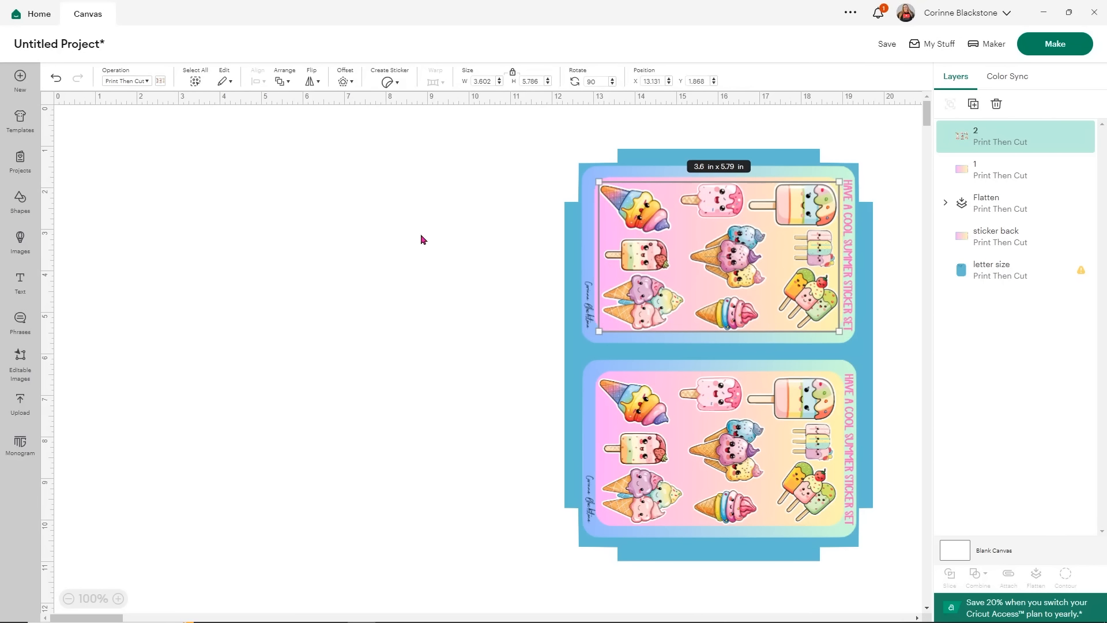
{"action": "left_click", "coordinate": [60, 80]}
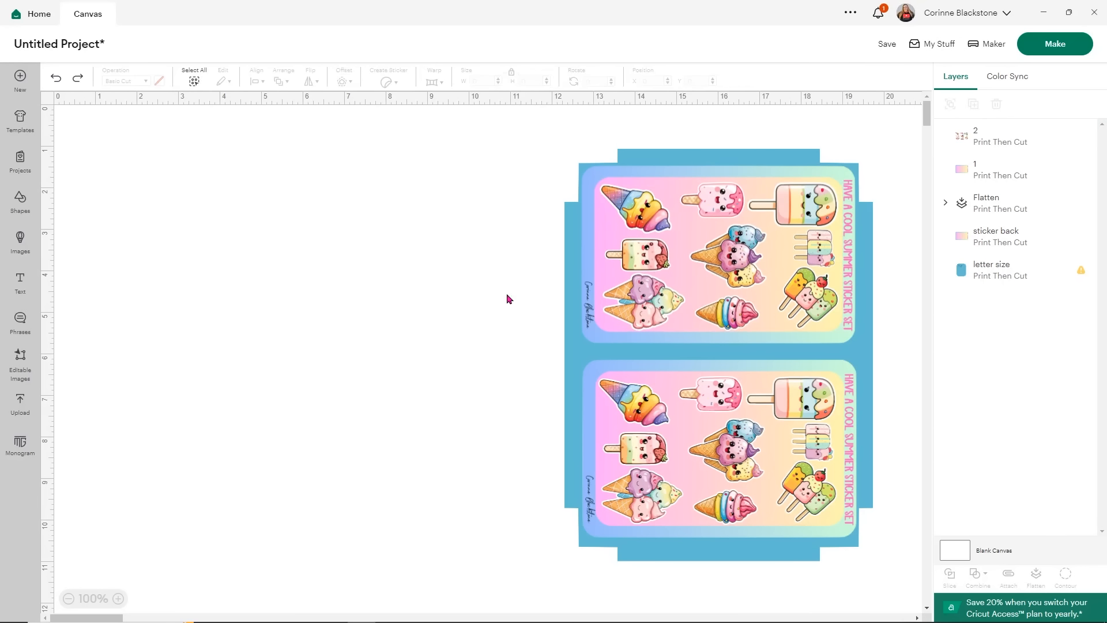
Step: Set the combined width of the lower sheet's Flatten and sticker back layers to 6.592 in to match the upper backing
{"action": "left_click", "coordinate": [583, 322]}
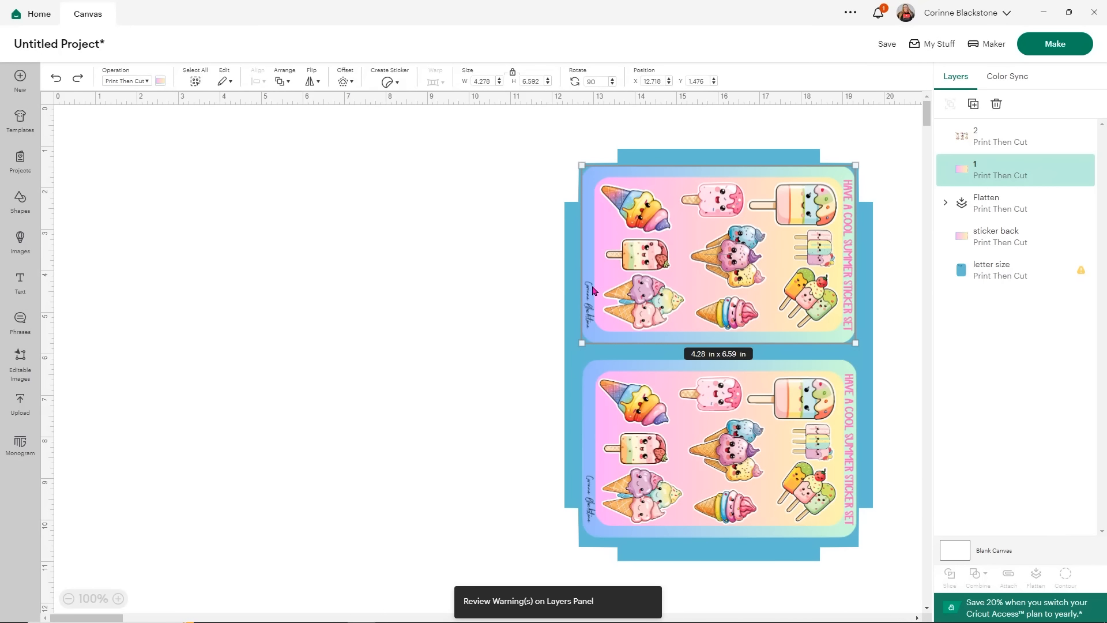
{"action": "left_click", "coordinate": [591, 363]}
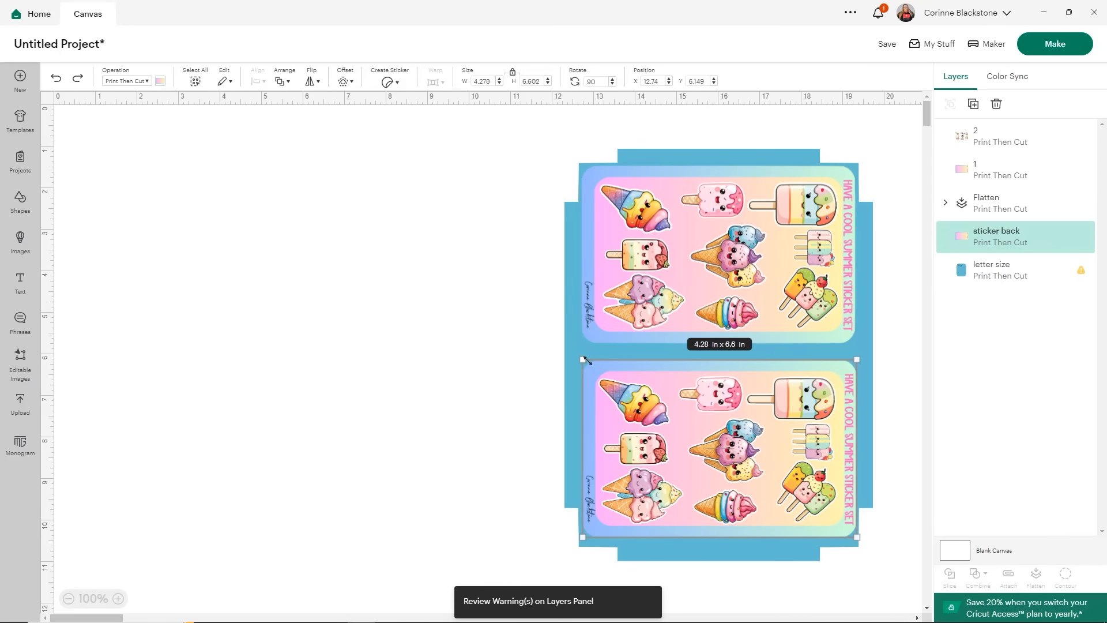
{"action": "left_click", "coordinate": [623, 398], "text": "shift"}
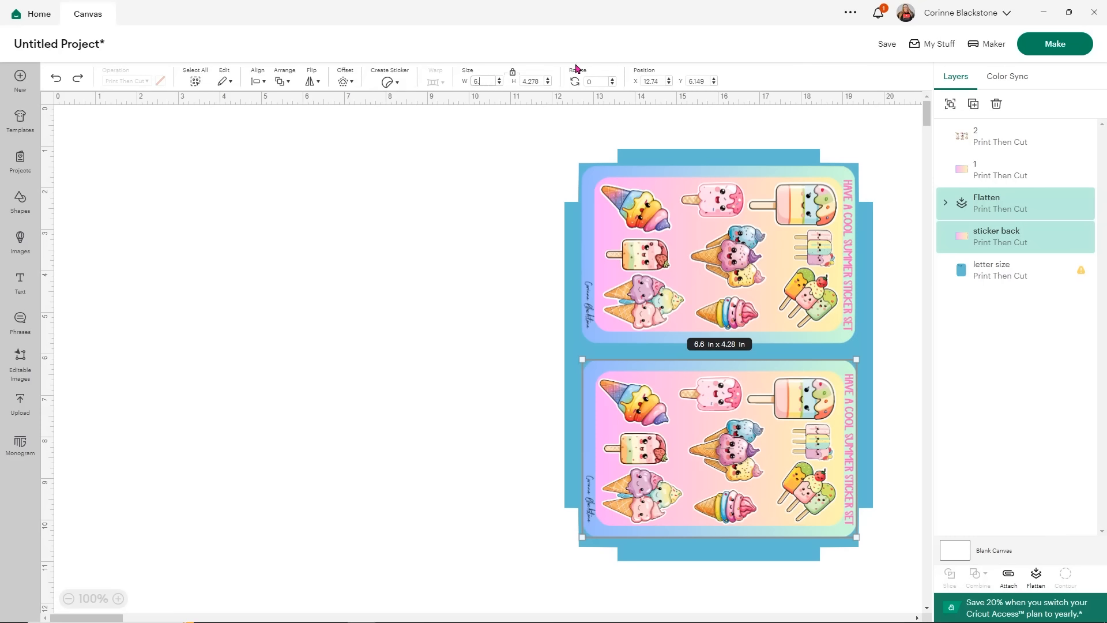
{"action": "key", "text": "Return"}
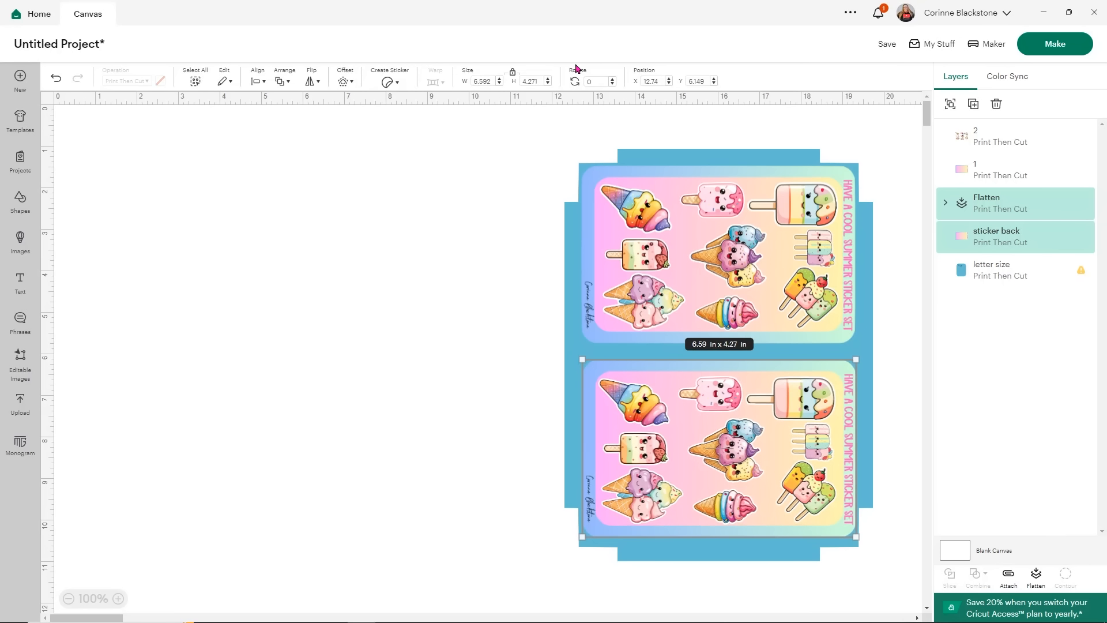
{"action": "left_click", "coordinate": [509, 136]}
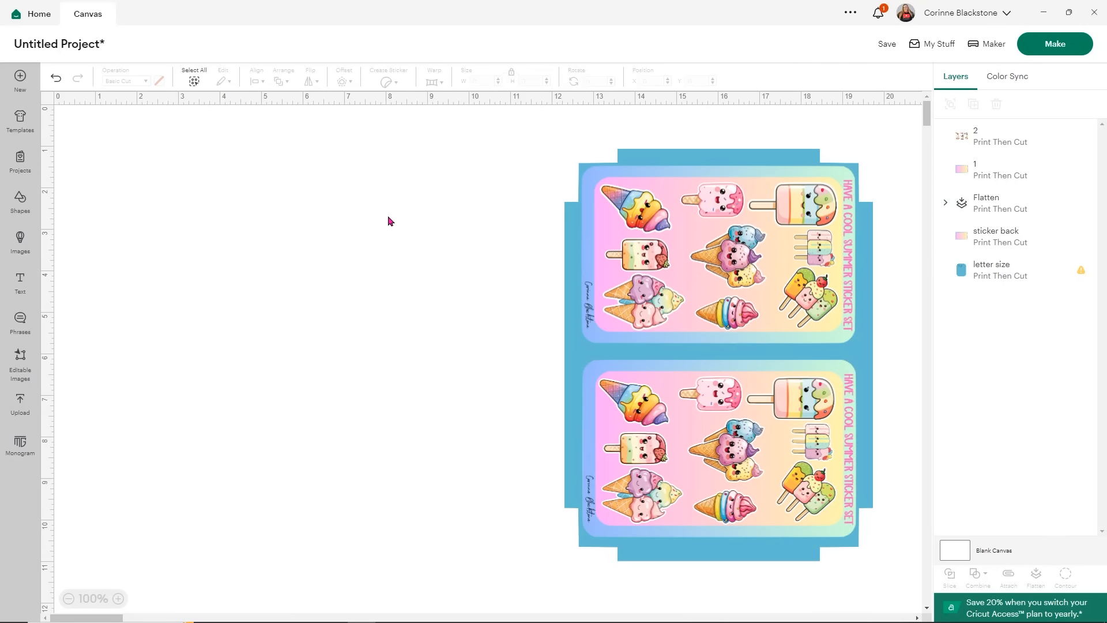
Step: Compare the upper backing's dimensions with those of the resized lower backing
{"action": "left_click", "coordinate": [598, 181]}
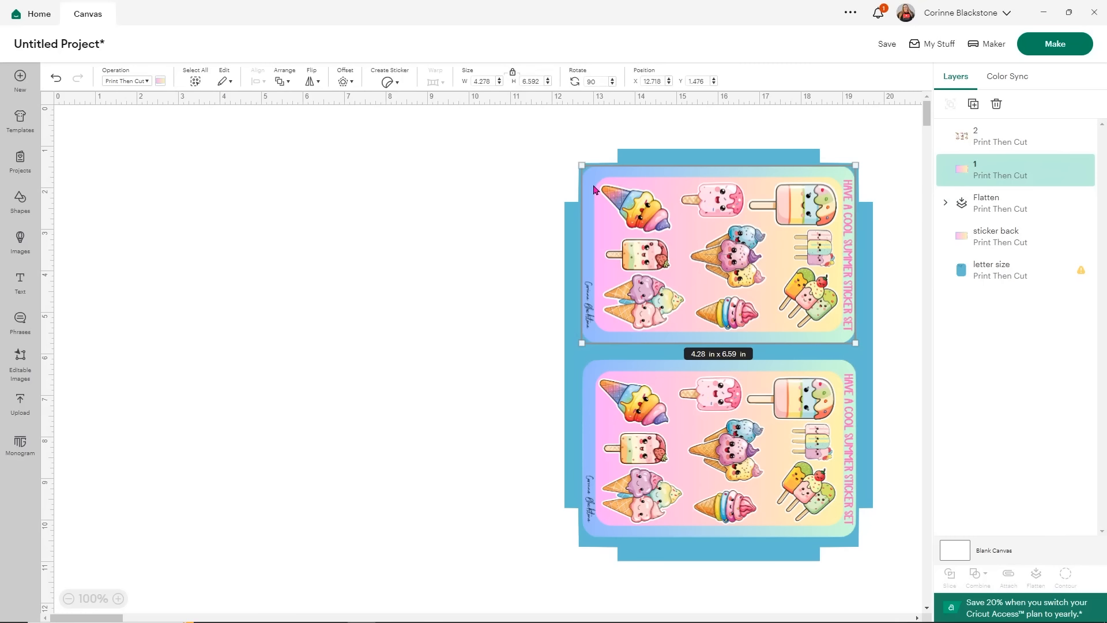
{"action": "left_click", "coordinate": [593, 367]}
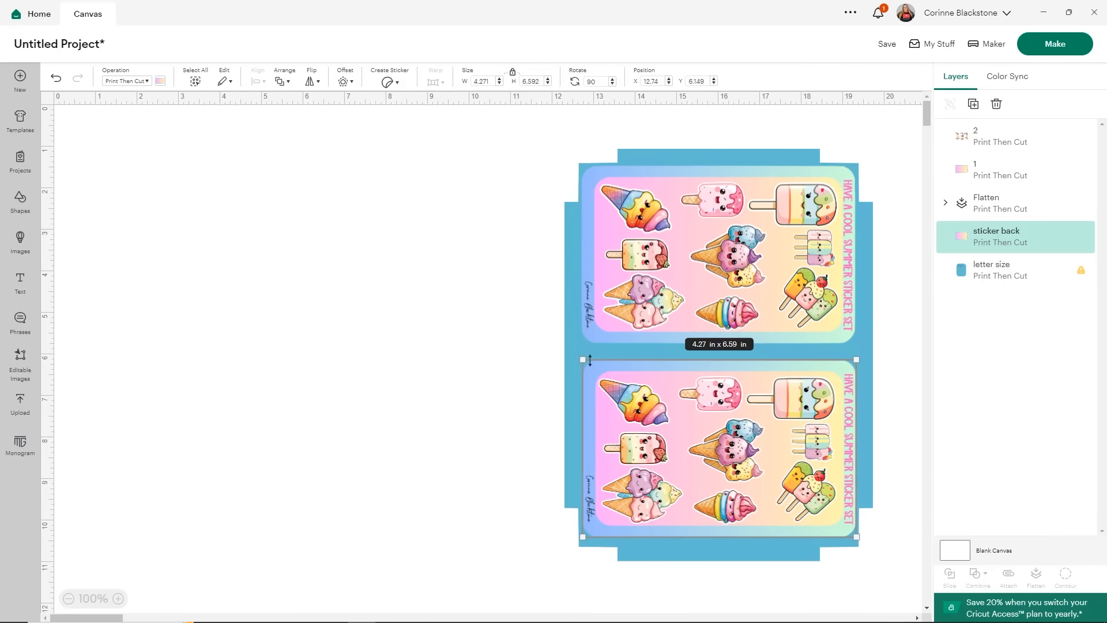
{"action": "left_click", "coordinate": [519, 279]}
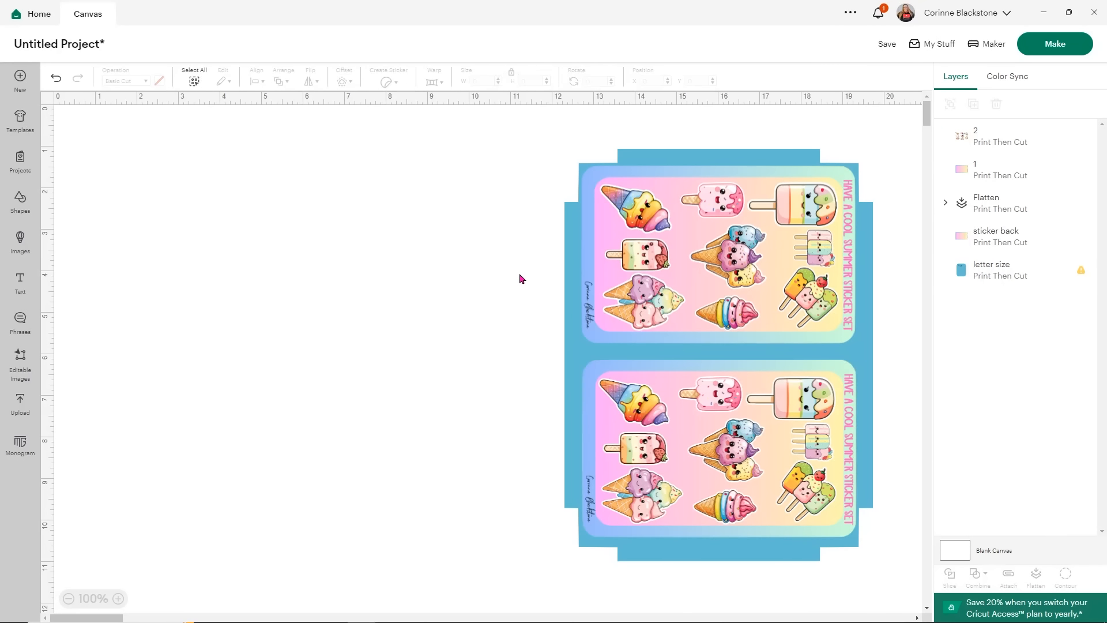